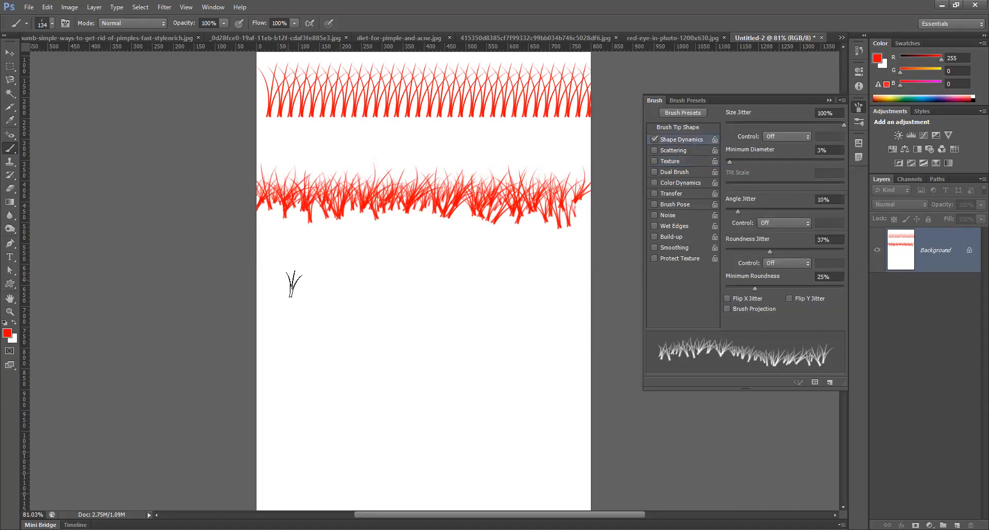
# Set the brush's Size Jitter to 0% and paint a row of equally sized red grass tufts below the existing rows.
pyautogui.scroll(2, 296, 282)
pyautogui.scroll(1, 303, 281)
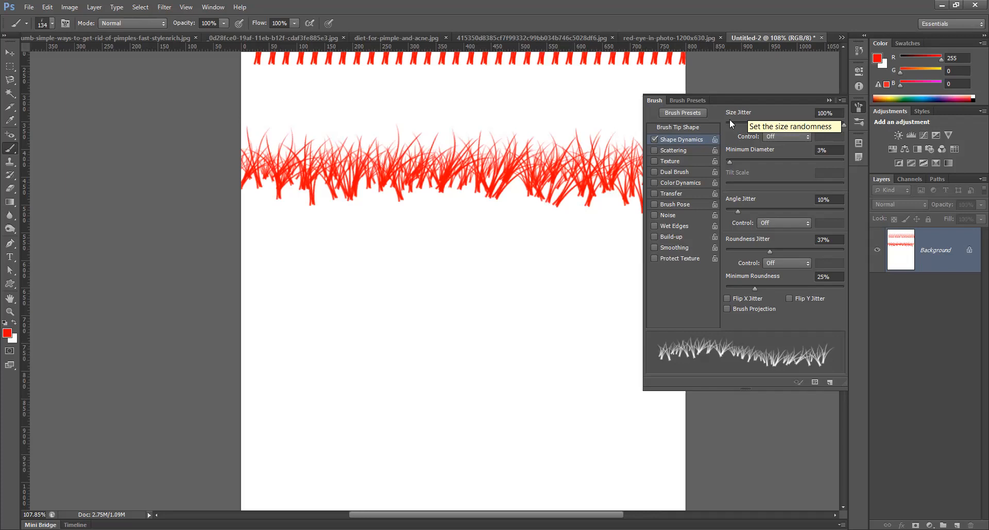
pyautogui.moveTo(844, 122); pyautogui.dragTo(711, 125)
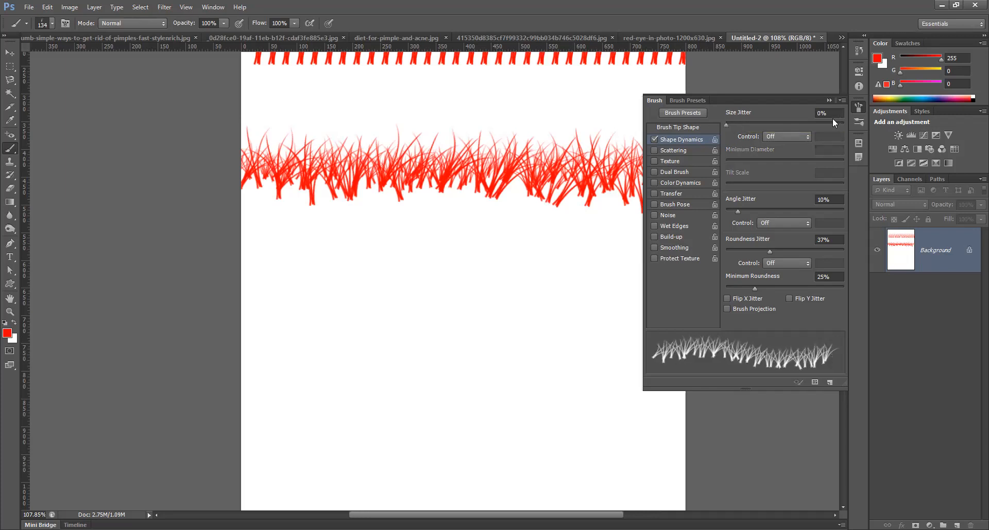
pyautogui.click(260, 278)
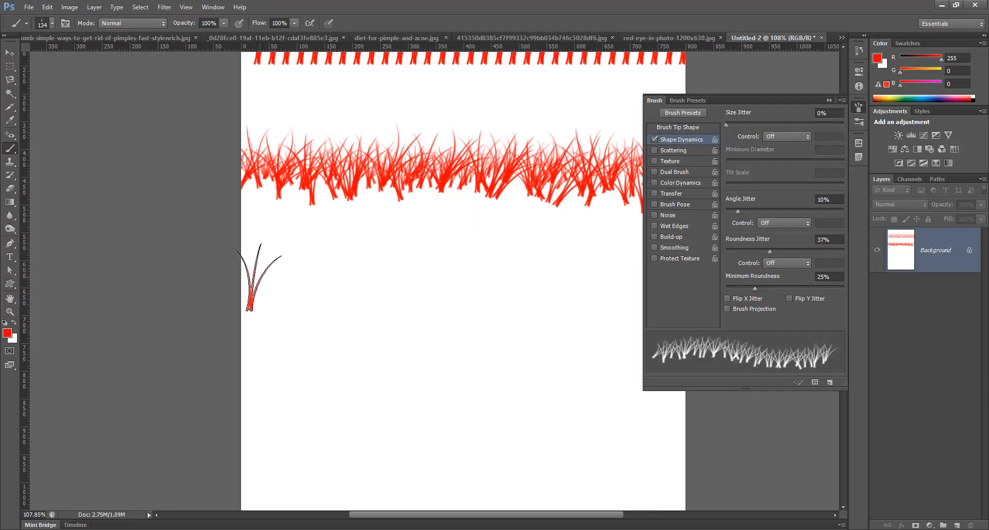
pyautogui.click(278, 276)
pyautogui.click(309, 278)
pyautogui.click(351, 270)
pyautogui.moveTo(365, 273); pyautogui.dragTo(529, 276)
pyautogui.click(527, 276)
# Set the Size Jitter to 44% and paint another red grass row beneath the previous one.
pyautogui.click(777, 125)
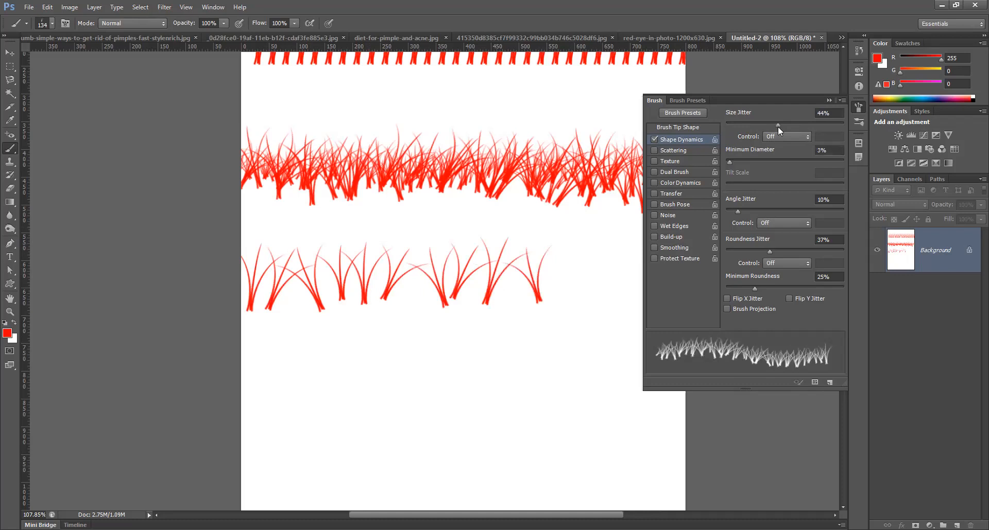
pyautogui.click(263, 353)
pyautogui.moveTo(263, 353); pyautogui.dragTo(598, 338)
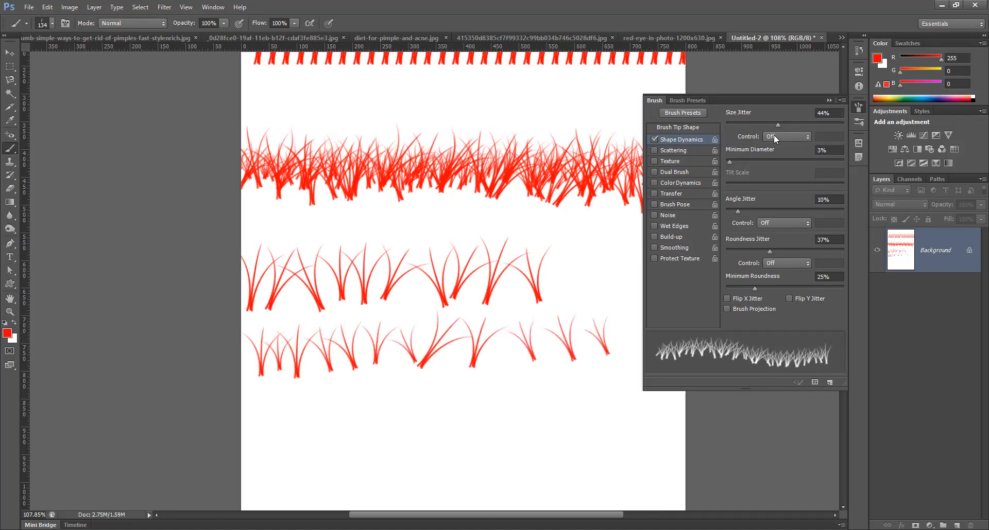
# Set the Size Jitter to 100% and paint a third comparison row of grass across the lower canvas.
pyautogui.moveTo(822, 122); pyautogui.dragTo(845, 123)
pyautogui.click(258, 423)
pyautogui.moveTo(276, 424)
pyautogui.mouseDown()
pyautogui.moveTo(371, 419)
pyautogui.moveTo(389, 408)
pyautogui.moveTo(669, 415)
pyautogui.mouseUp()
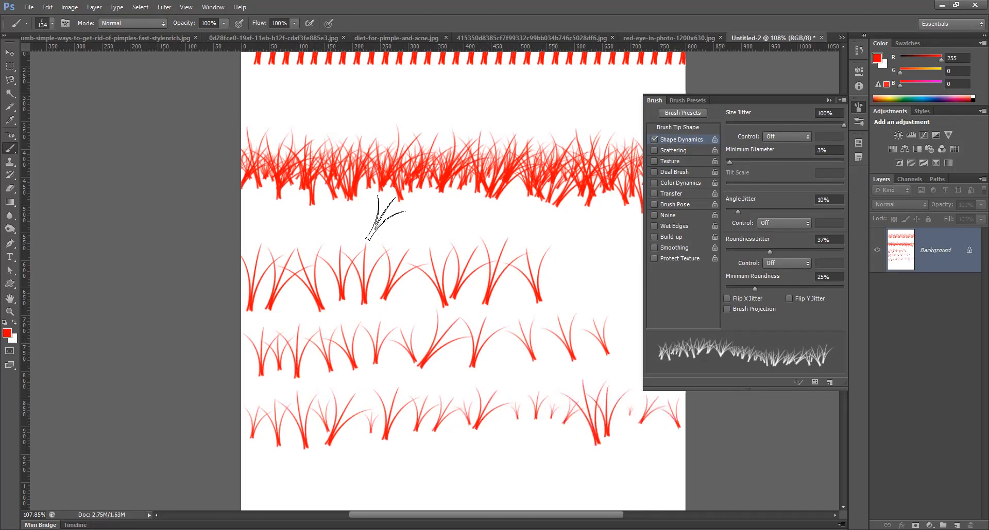
# Replace Shape Dynamics with Scattering for the grass brush and clear all painted rows to white.
pyautogui.scroll(-1, 376, 216)
pyautogui.scroll(-1, 381, 219)
pyautogui.scroll(-1, 382, 220)
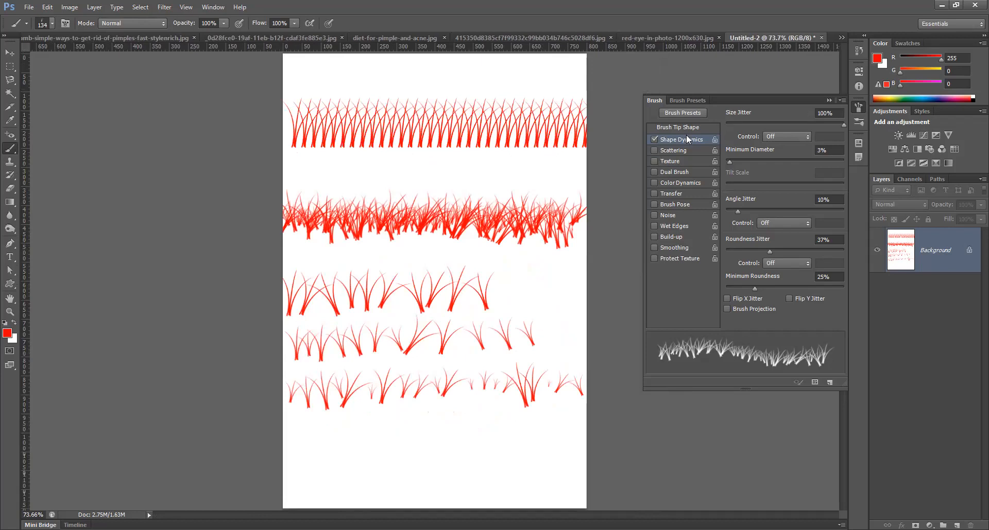
pyautogui.click(654, 139)
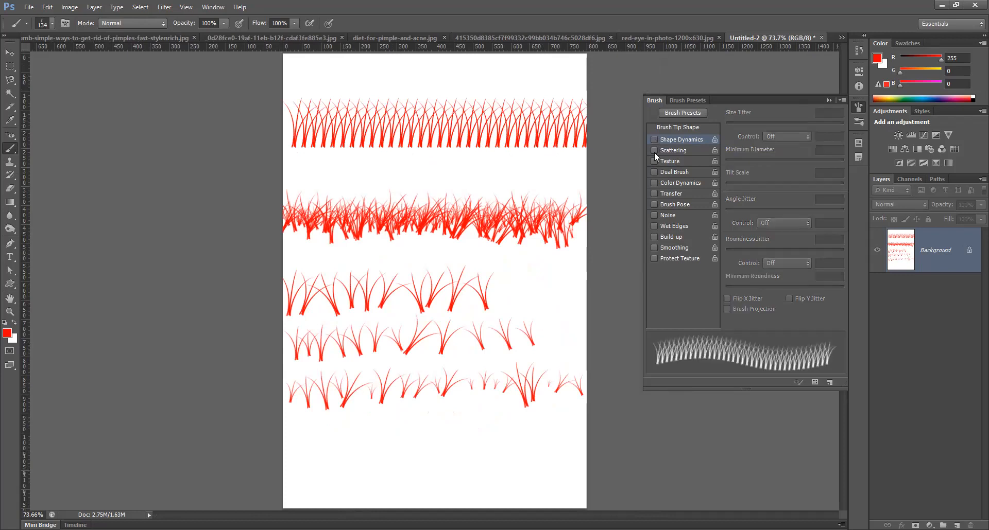
pyautogui.click(654, 151)
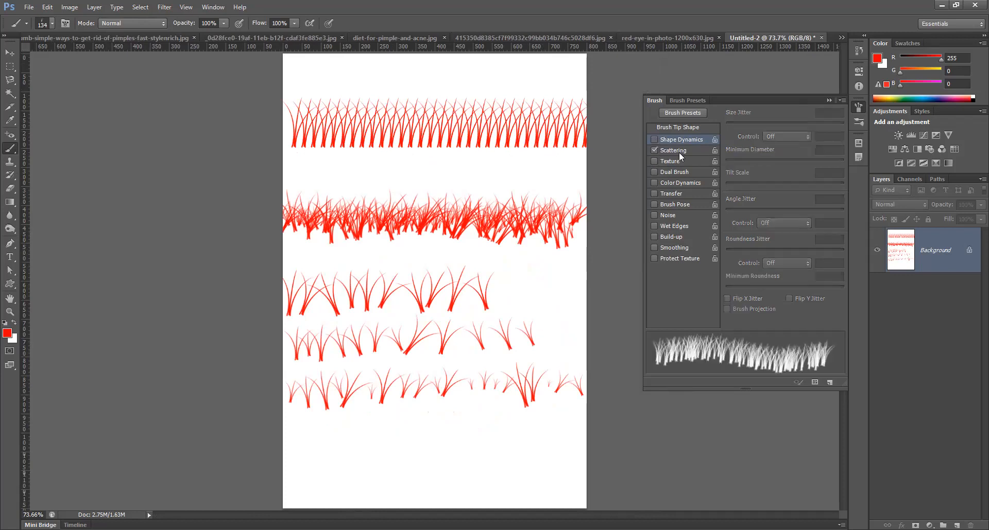
pyautogui.doubleClick(913, 264)
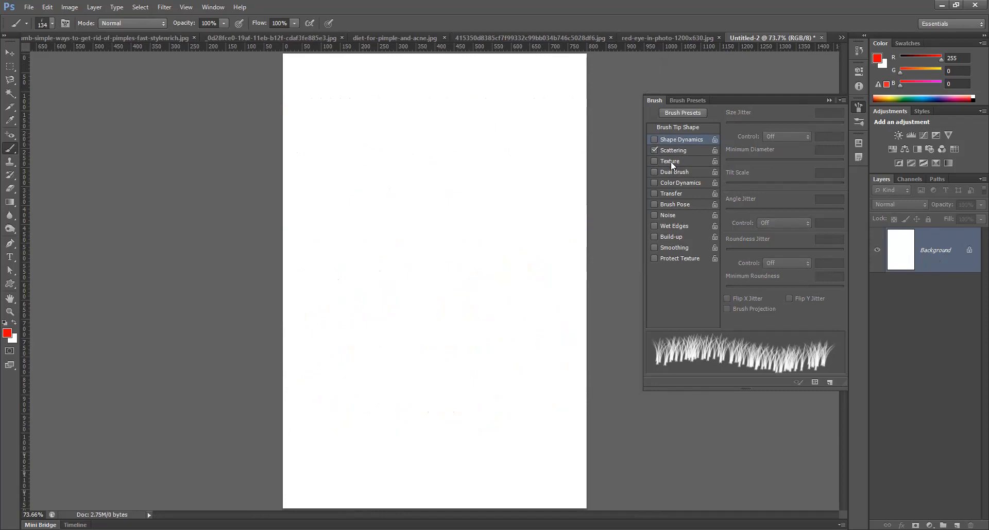
# Turn off Scattering and paint a straight red grass row across the top of the canvas.
pyautogui.click(655, 149)
pyautogui.moveTo(287, 94); pyautogui.dragTo(674, 94)
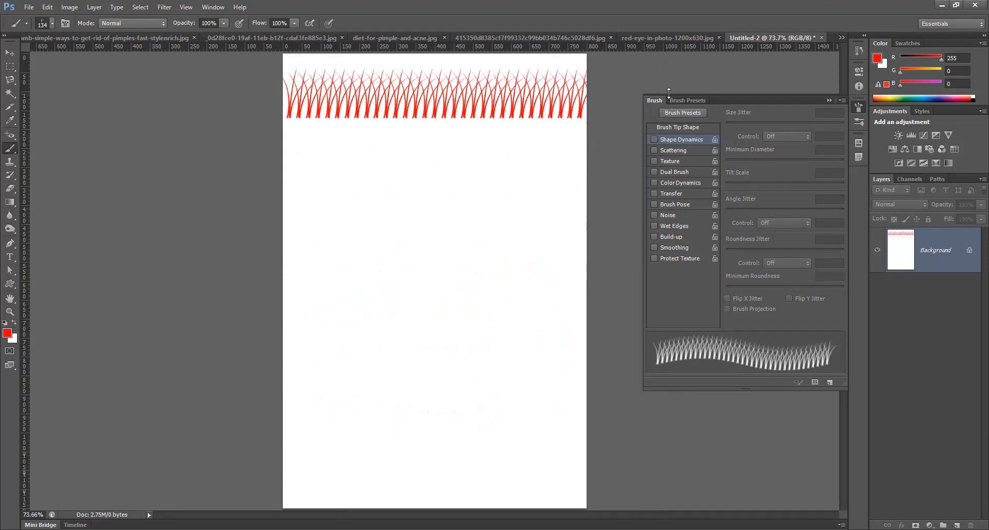
# Enable Scattering with Scatter at 428% and paint a scattered grass stroke below the straight row.
pyautogui.click(654, 150)
pyautogui.click(672, 151)
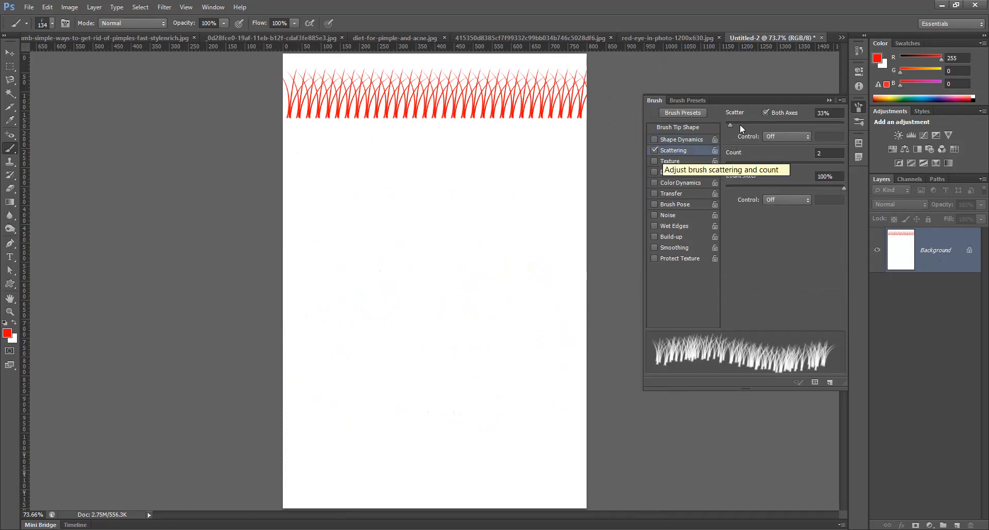
pyautogui.click(776, 123)
pyautogui.moveTo(335, 200)
pyautogui.mouseDown()
pyautogui.moveTo(326, 203)
pyautogui.moveTo(515, 210)
pyautogui.mouseUp()
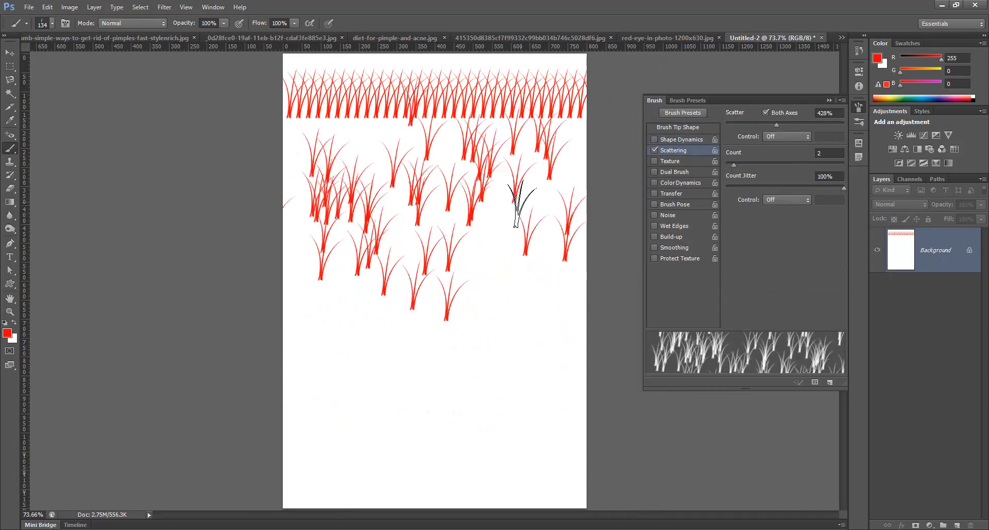
# Raise Scatter to 1000% and paint scattered grass over the whole canvas.
pyautogui.moveTo(808, 127); pyautogui.dragTo(859, 125)
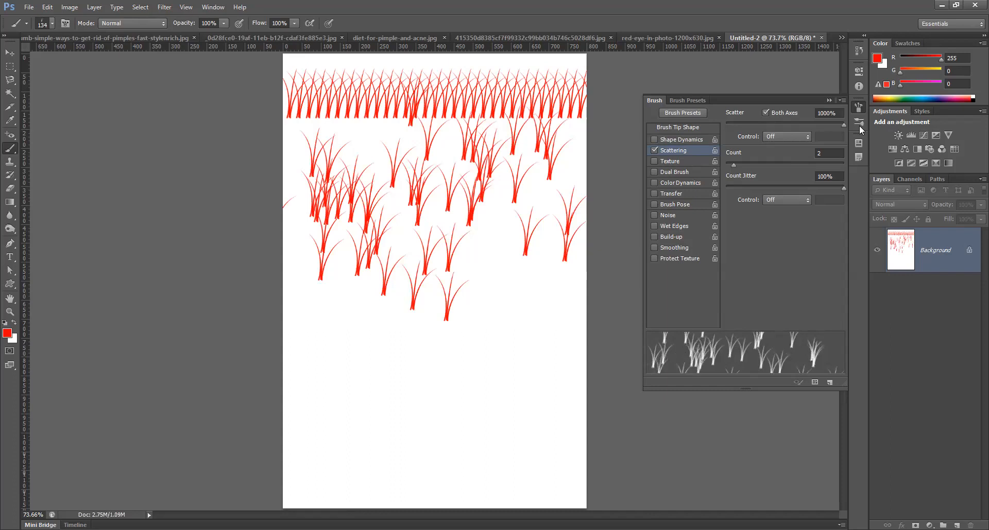
pyautogui.click(316, 412)
pyautogui.moveTo(316, 411)
pyautogui.mouseDown()
pyautogui.moveTo(551, 407)
pyautogui.moveTo(307, 380)
pyautogui.moveTo(329, 261)
pyautogui.moveTo(193, 316)
pyautogui.moveTo(350, 293)
pyautogui.moveTo(331, 276)
pyautogui.mouseUp()
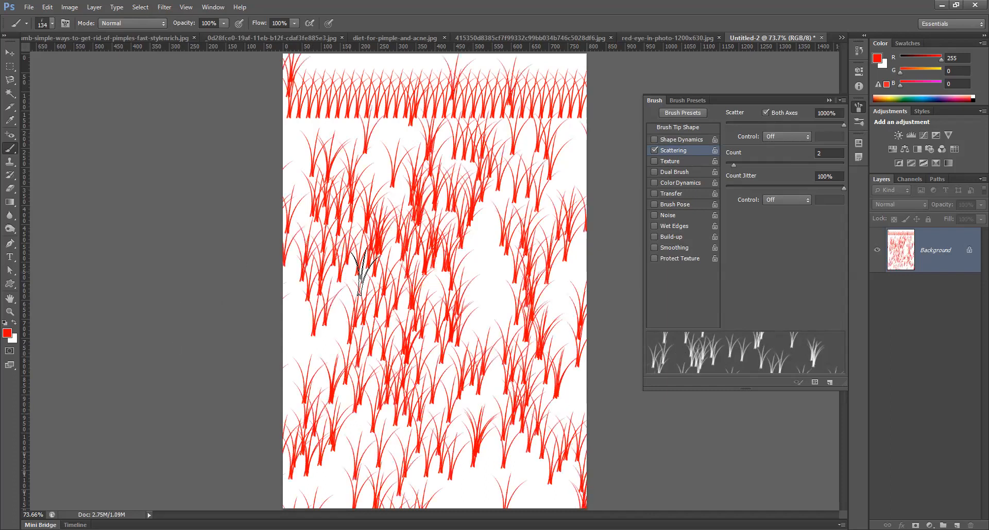
# Turn off Scattering and clear the canvas back to white.
pyautogui.click(653, 150)
pyautogui.hotkey('ctrl', 'BackSpace')
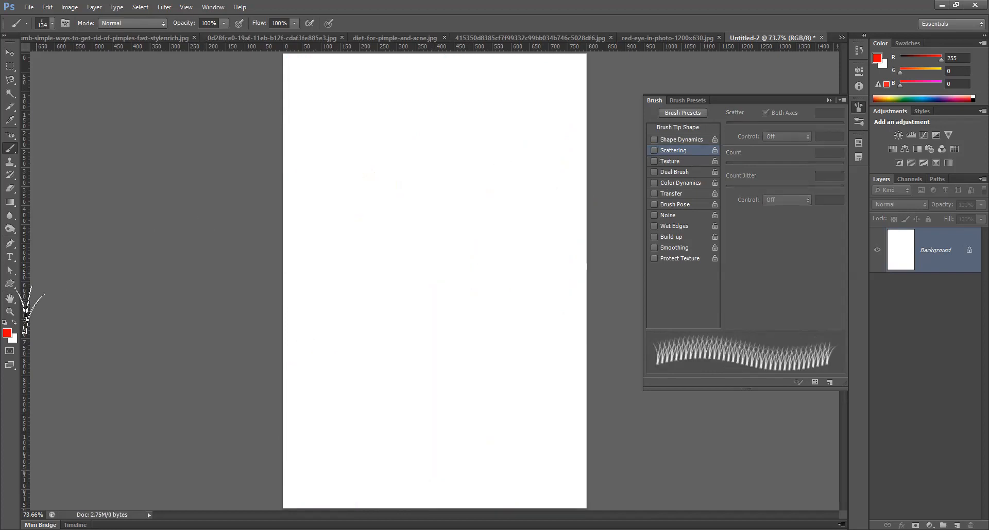
# Set the foreground colour to green, hex 34b706.
pyautogui.click(7, 334)
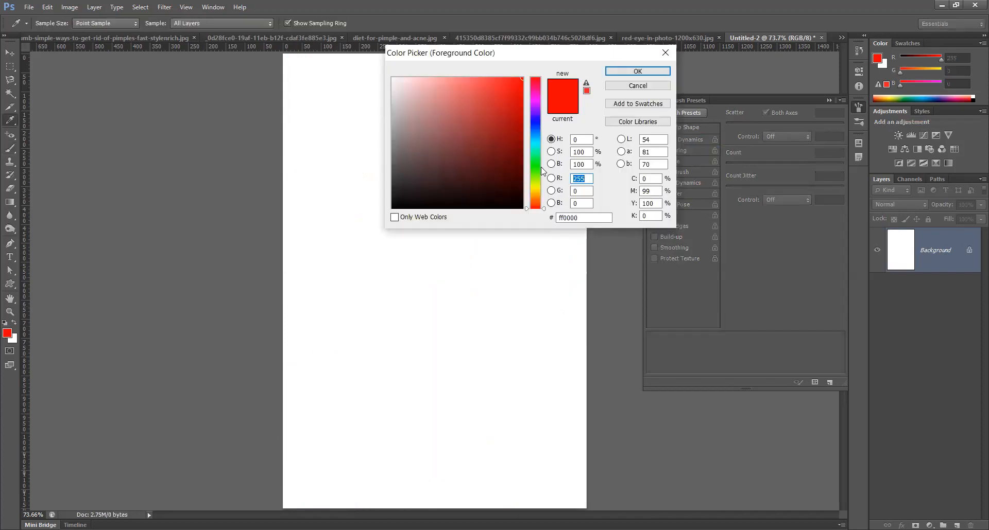
pyautogui.click(541, 170)
pyautogui.moveTo(512, 141); pyautogui.dragTo(519, 114)
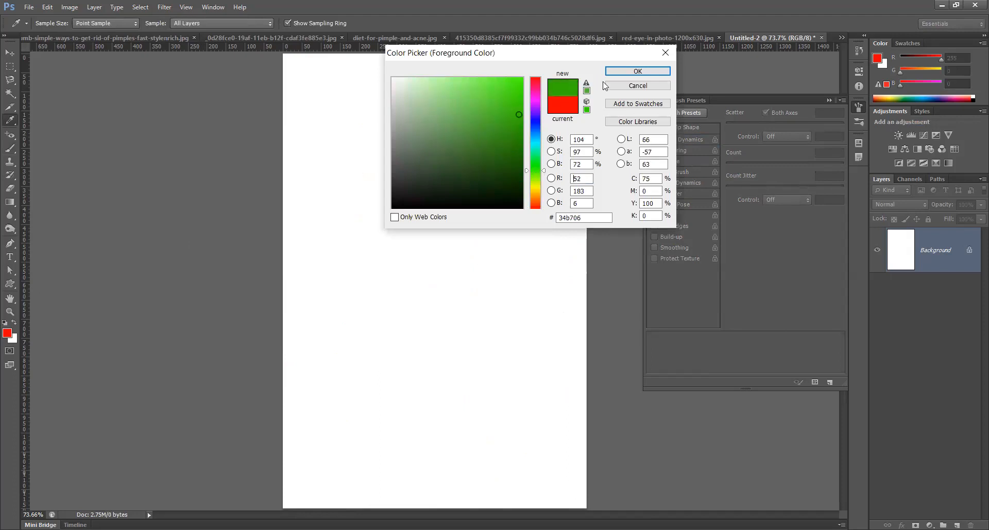
pyautogui.click(632, 72)
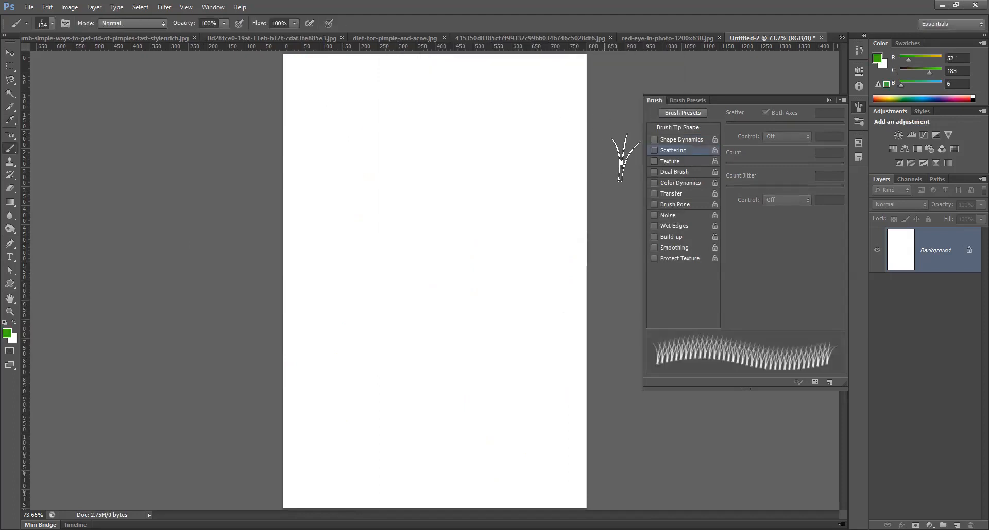
# Switch from the grass tip to the hard round brush and stamp one solid green circle on the upper canvas.
pyautogui.click(436, 117)
pyautogui.hotkey('ctrl', 'z')
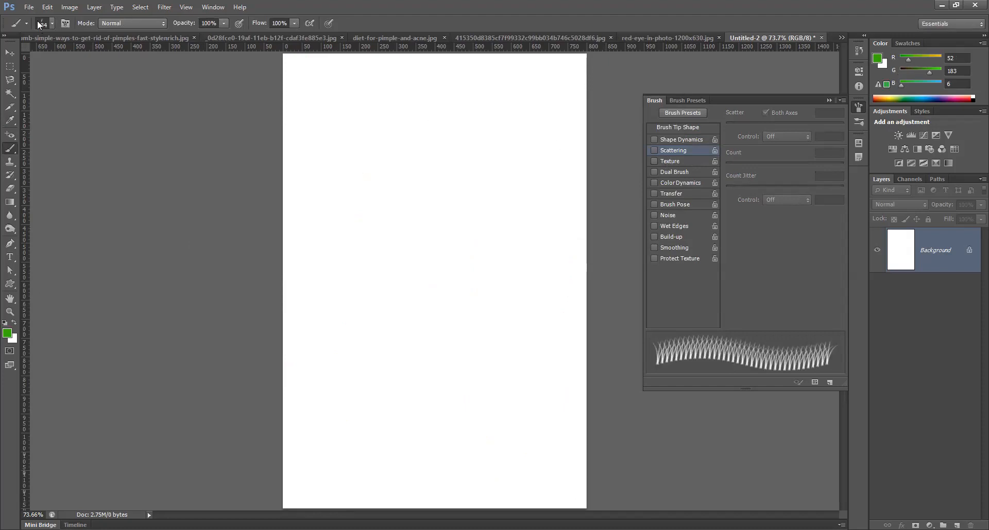
pyautogui.click(38, 22)
pyautogui.click(103, 102)
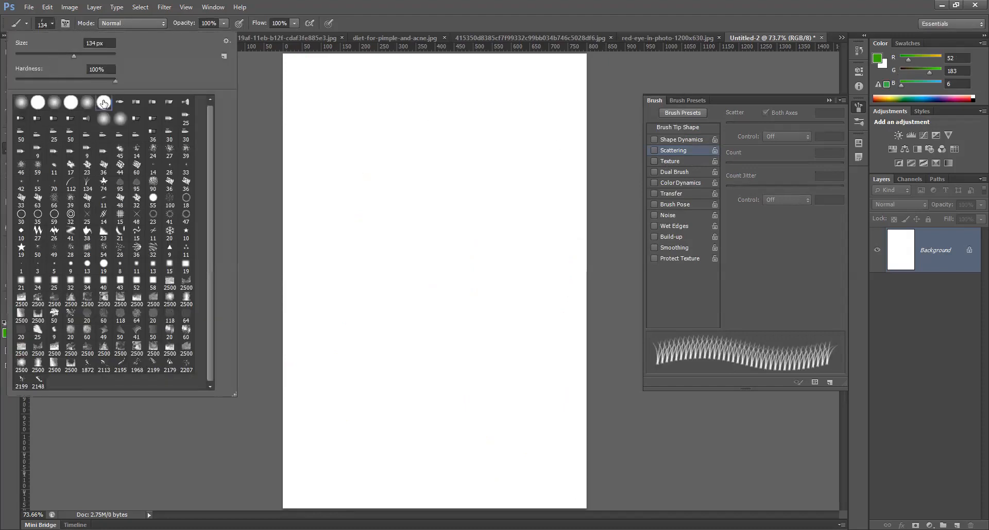
pyautogui.doubleClick(104, 103)
pyautogui.click(654, 193)
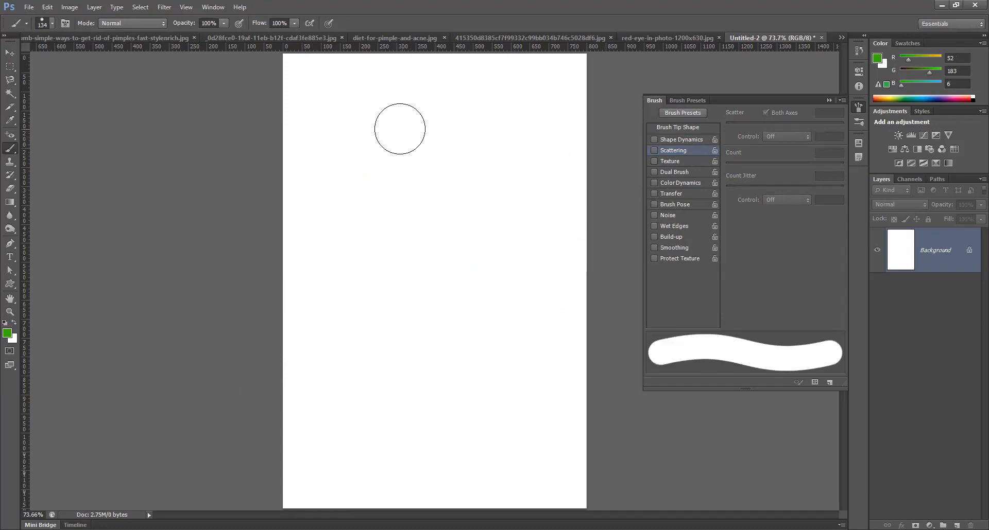
pyautogui.click(395, 126)
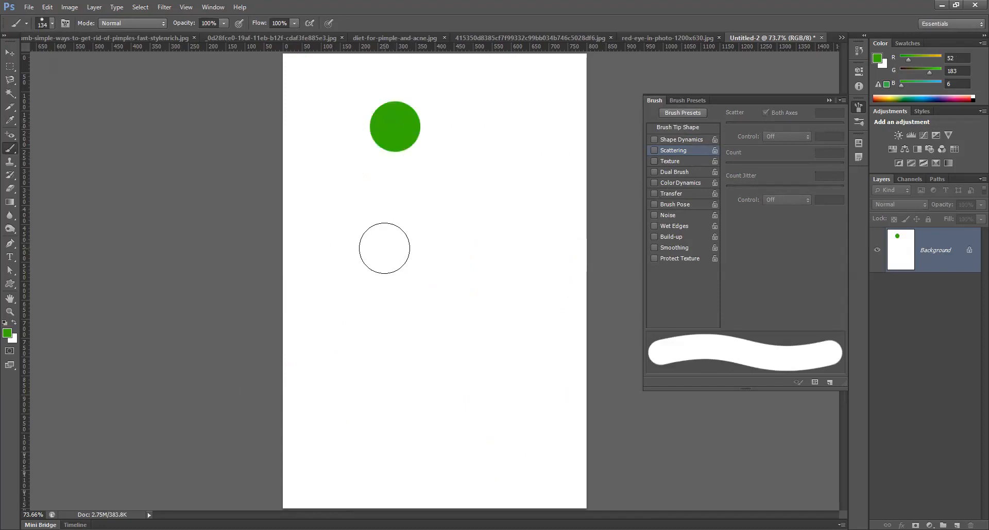
# Enable Texture for the round brush and stamp two textured circles in line with the solid green one.
pyautogui.click(654, 160)
pyautogui.click(465, 128)
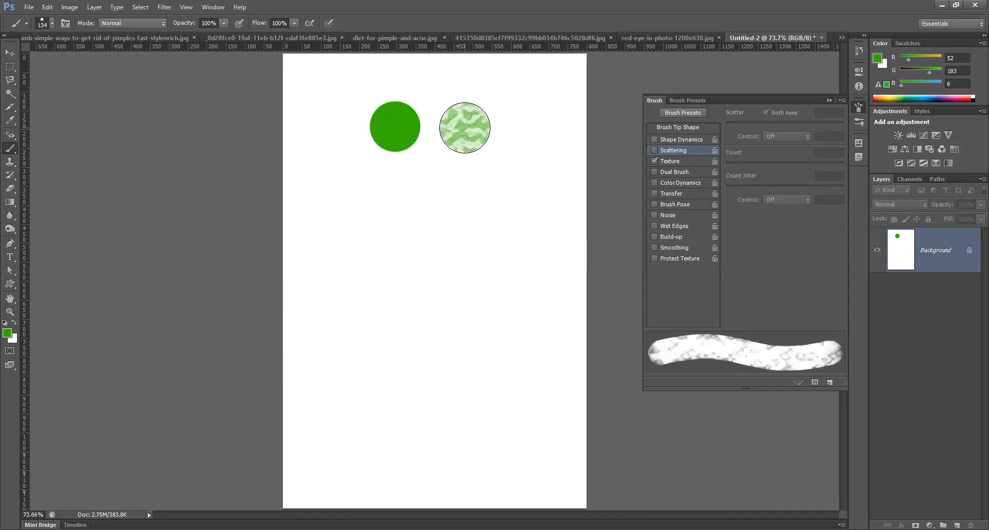
pyautogui.click(524, 127)
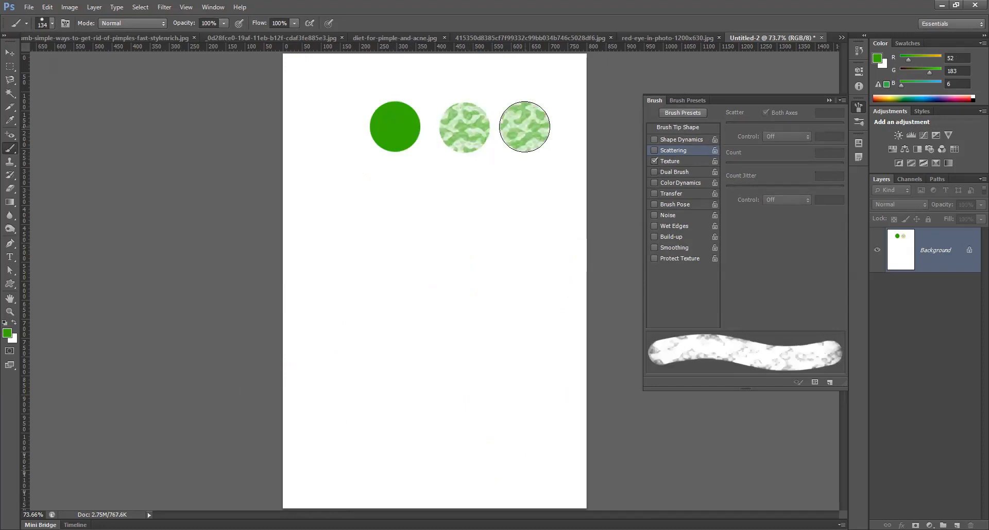
# Change the brush texture to the concentric squares pattern and stamp a circle below the solid green one.
pyautogui.click(671, 161)
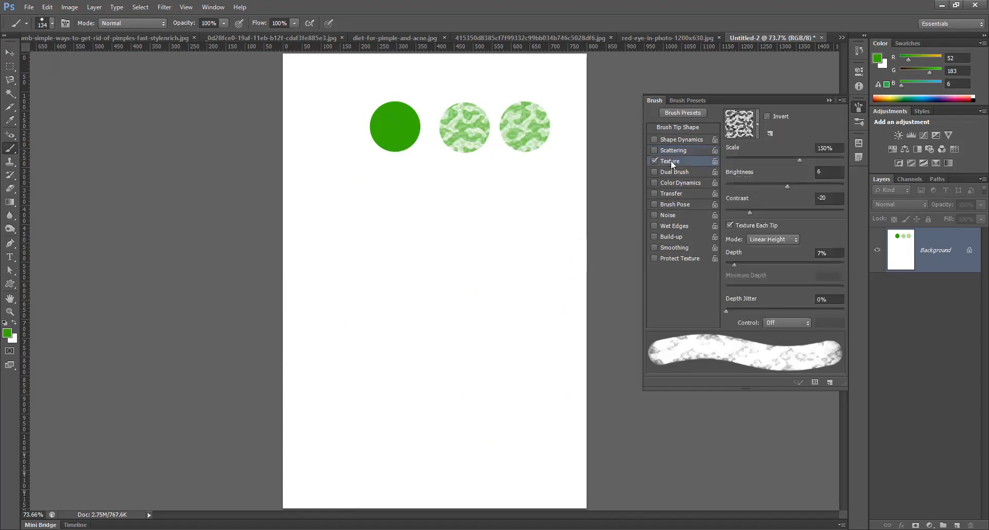
pyautogui.click(743, 129)
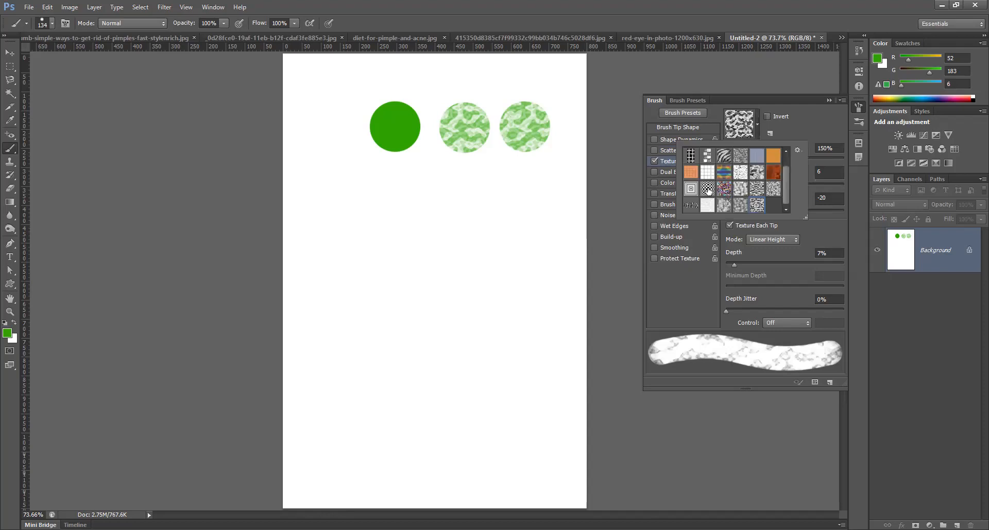
pyautogui.click(691, 188)
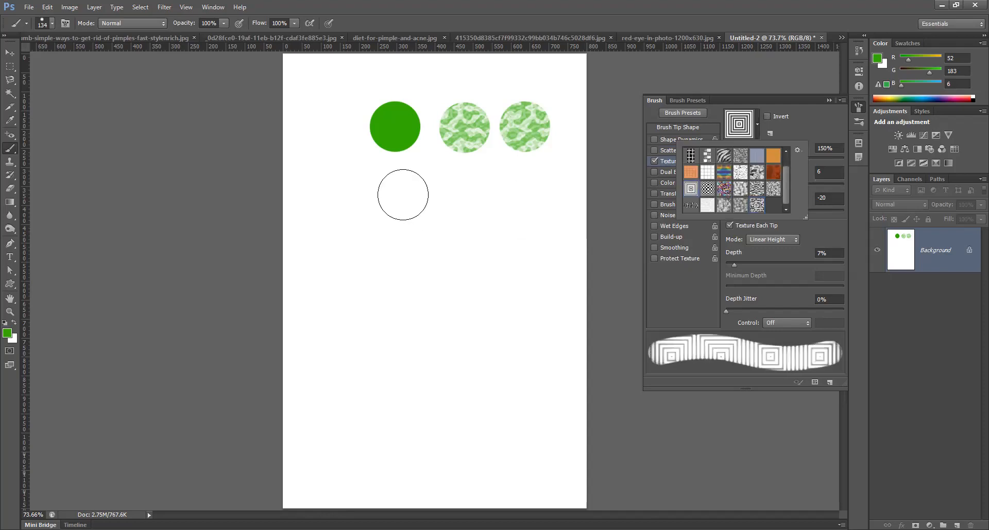
pyautogui.click(403, 195)
# Change the brush texture to the light orange pattern and stamp a circle beside the concentric squares sample.
pyautogui.click(739, 123)
pyautogui.click(690, 172)
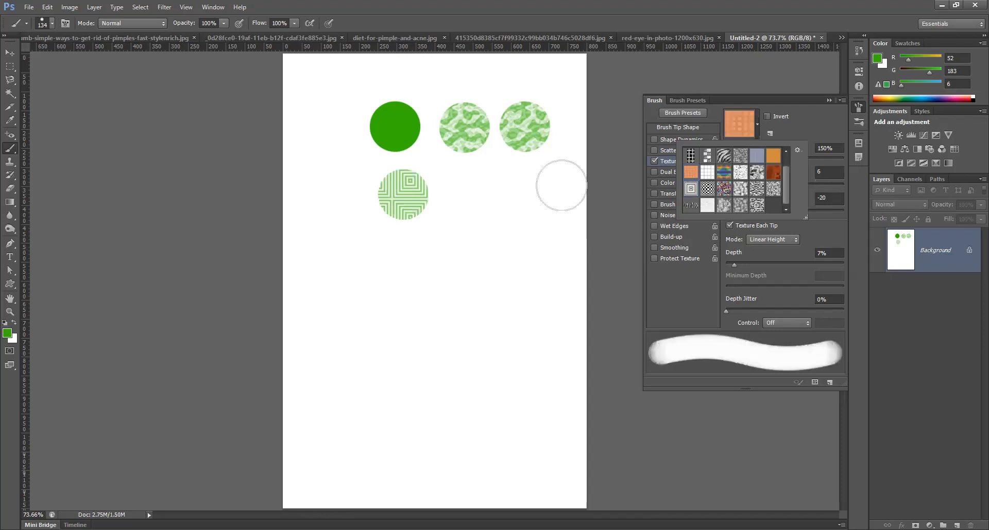
pyautogui.click(466, 196)
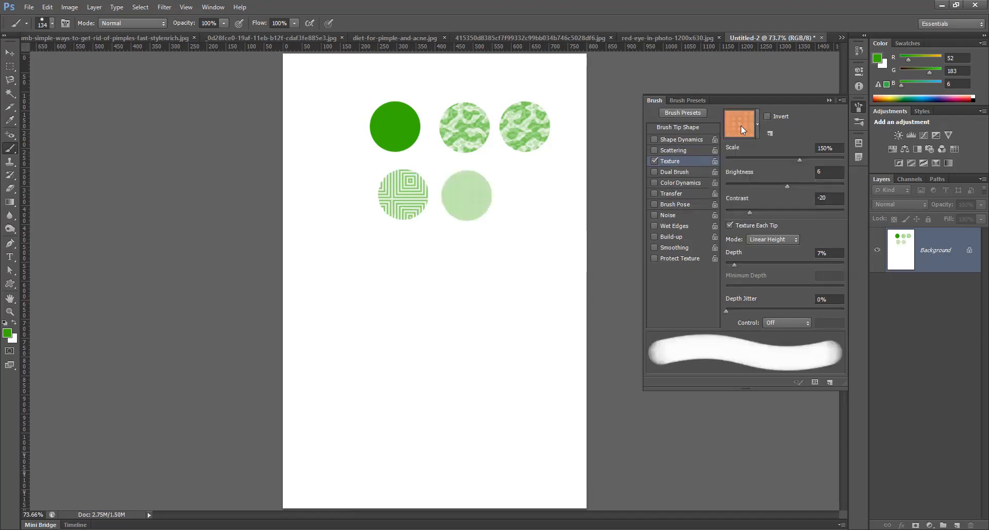
# Change the brush texture to the zebra stripe pattern and stamp a circle at each end of the second row.
pyautogui.click(740, 125)
pyautogui.click(723, 155)
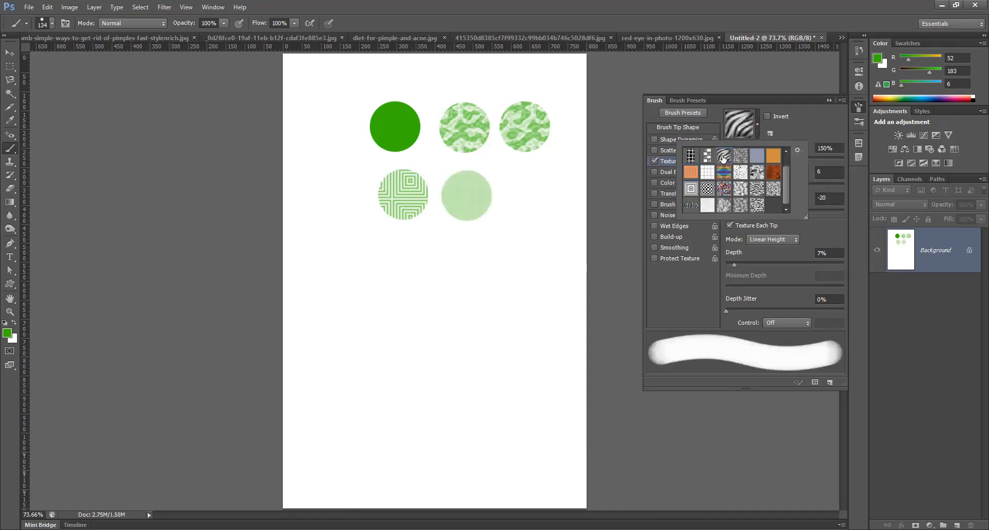
pyautogui.click(524, 192)
pyautogui.click(739, 128)
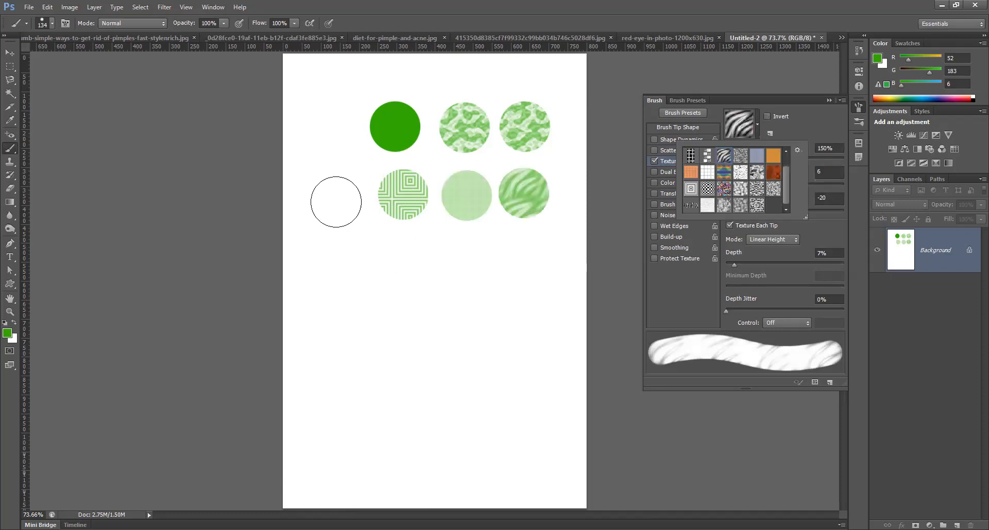
pyautogui.click(333, 197)
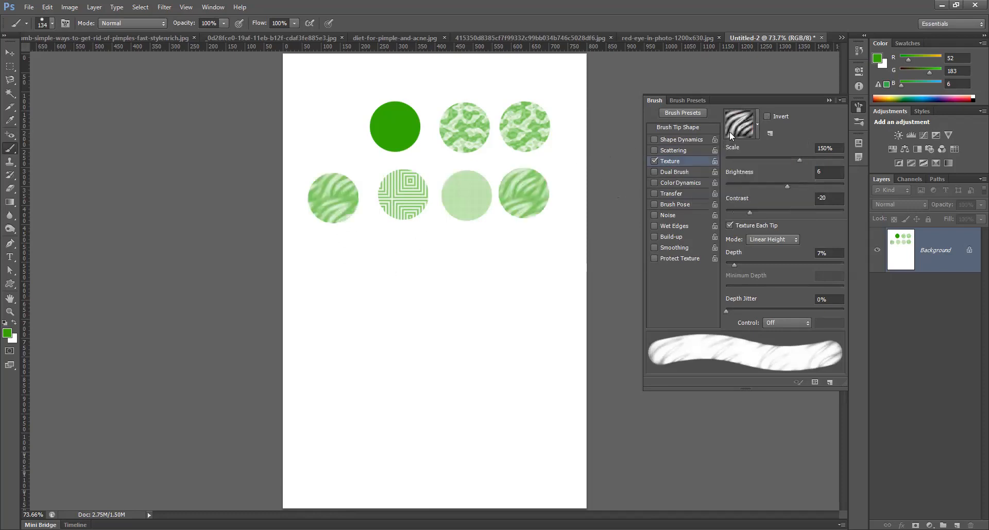
# Change the brush texture to the darker orange pattern and stamp a circle at the start of the first row.
pyautogui.click(729, 131)
pyautogui.click(773, 156)
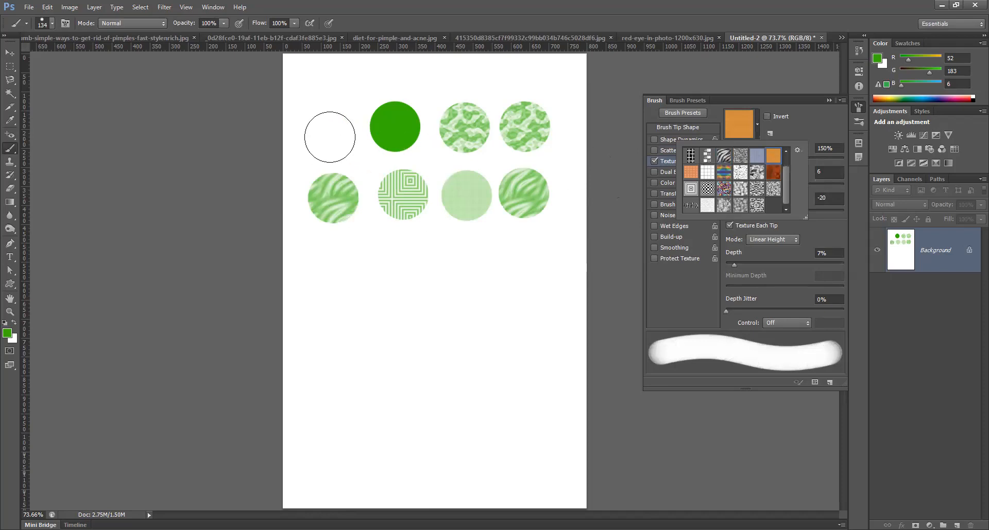
pyautogui.click(329, 136)
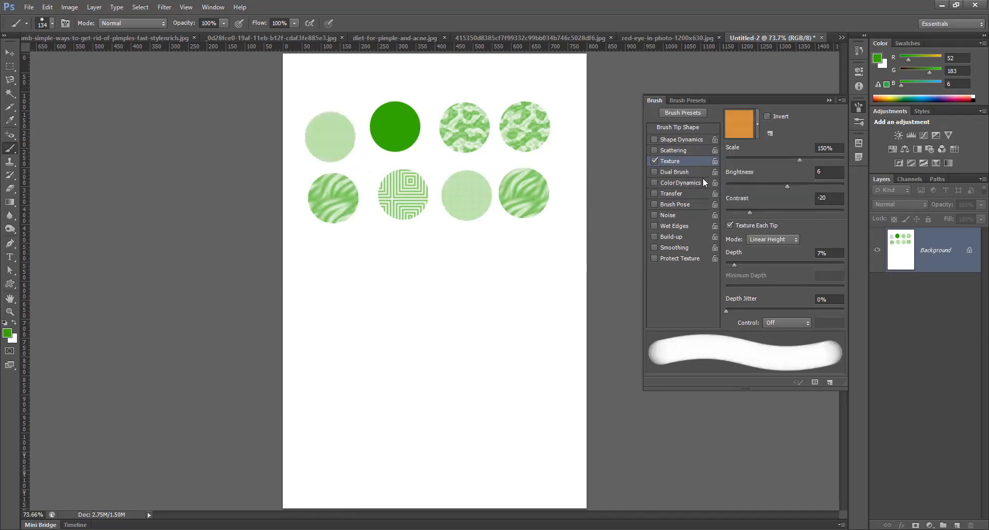
# Change the brush texture to the black-and-white camouflage pattern and stamp a circle below the end of the second row.
pyautogui.click(743, 122)
pyautogui.click(756, 205)
pyautogui.click(532, 267)
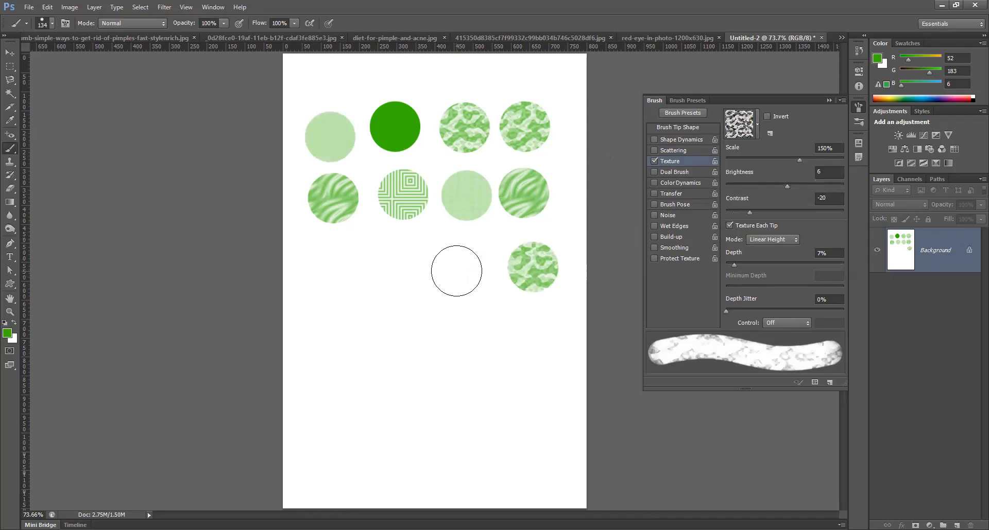
# Turn off the brush's Texture setting and clear the canvas by filling it with the white background color.
pyautogui.click(654, 161)
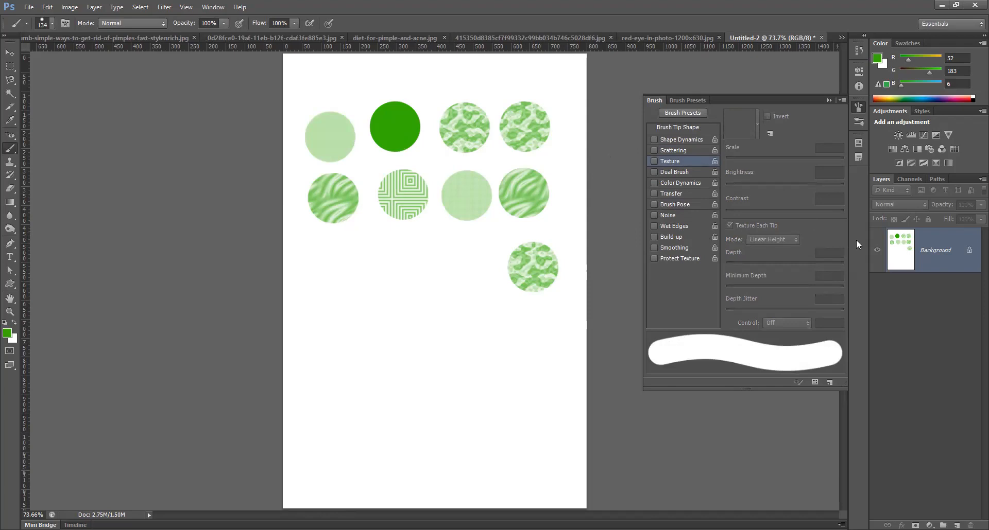
pyautogui.hotkey('ctrl', 'BackSpace')
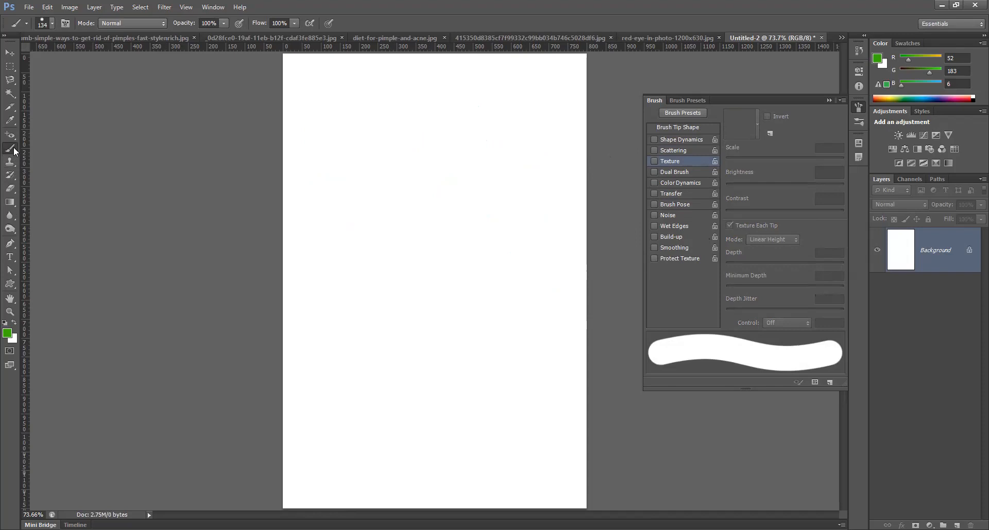
# Choose the 74 px maple leaf brush and turn off its Shape Dynamics, Scattering, Color Dynamics and Transfer settings.
pyautogui.click(45, 24)
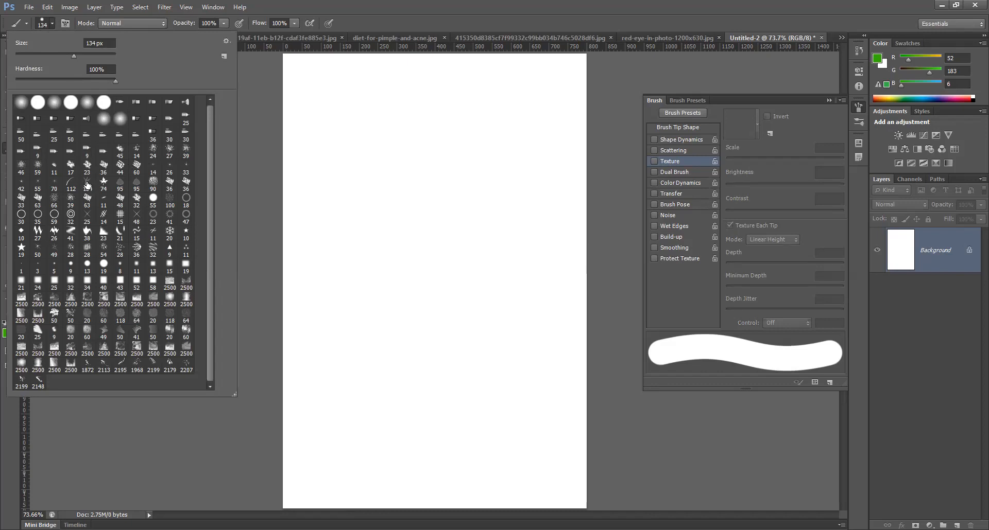
pyautogui.click(105, 185)
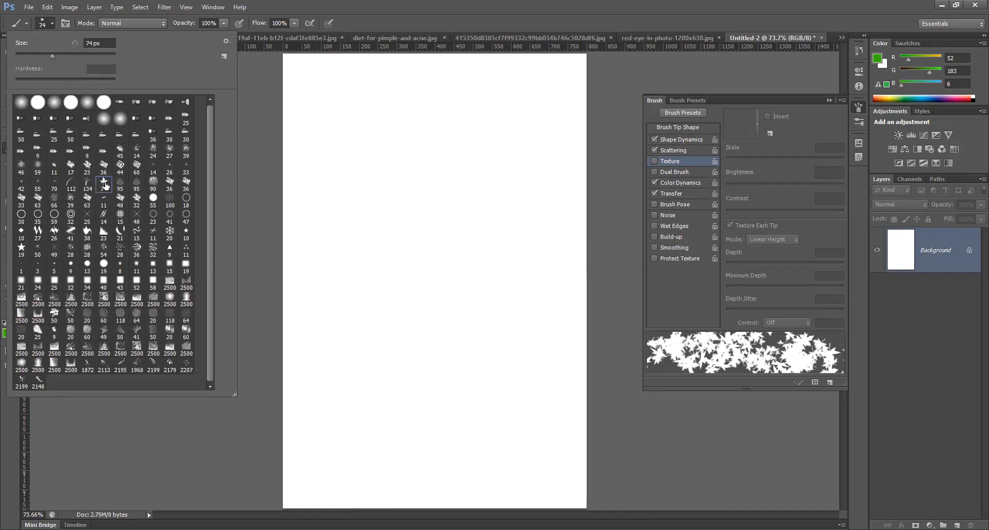
pyautogui.click(326, 132)
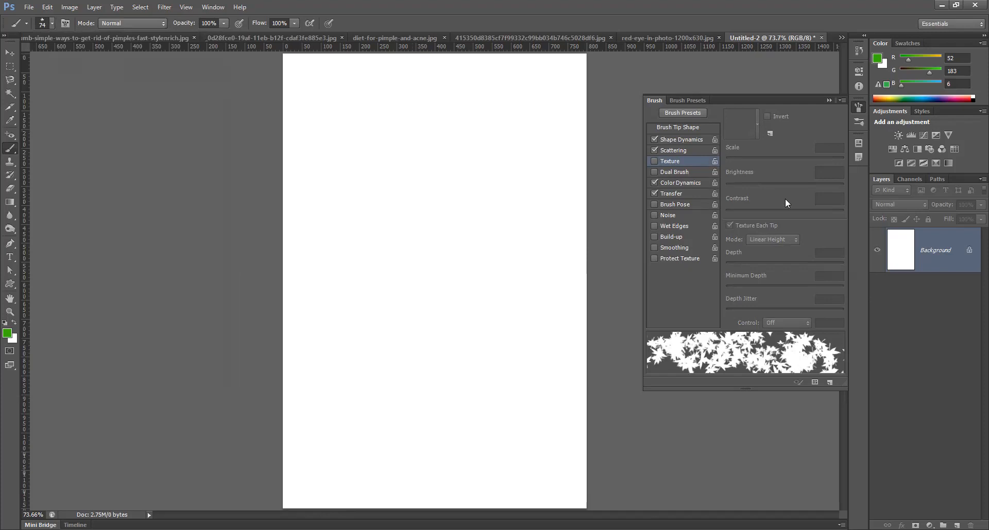
pyautogui.click(654, 139)
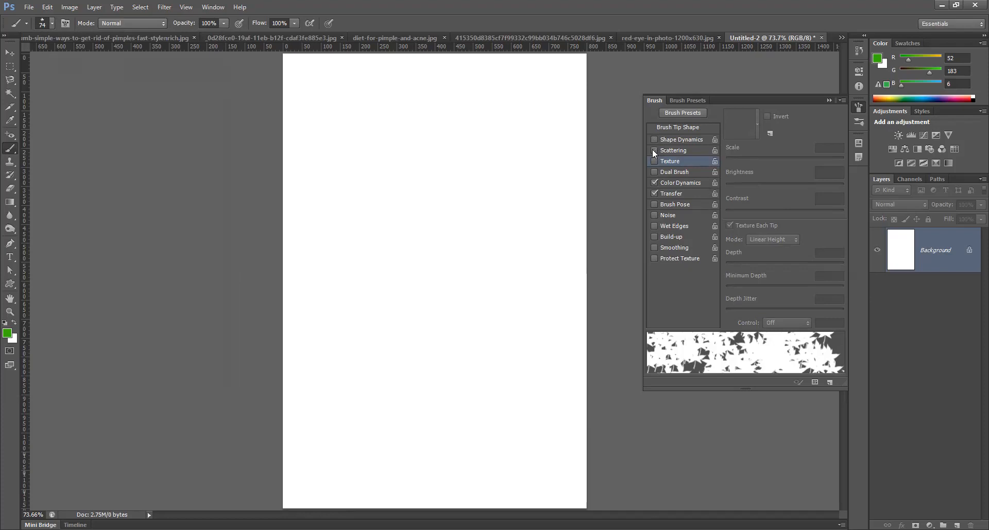
pyautogui.click(652, 149)
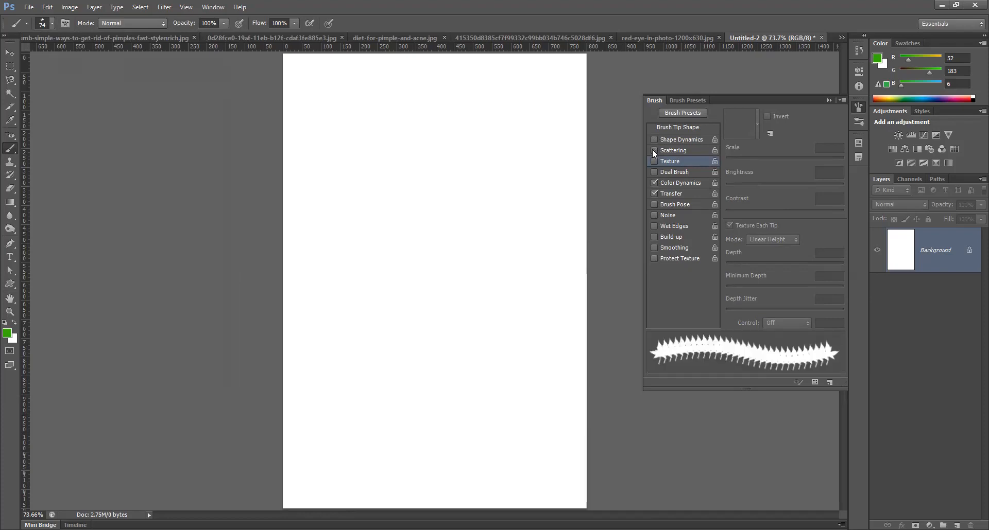
pyautogui.click(654, 182)
# Enlarge the leaf brush to 90 px and stamp a row of eight separate green leaves near the top of the canvas.
pyautogui.click(299, 108)
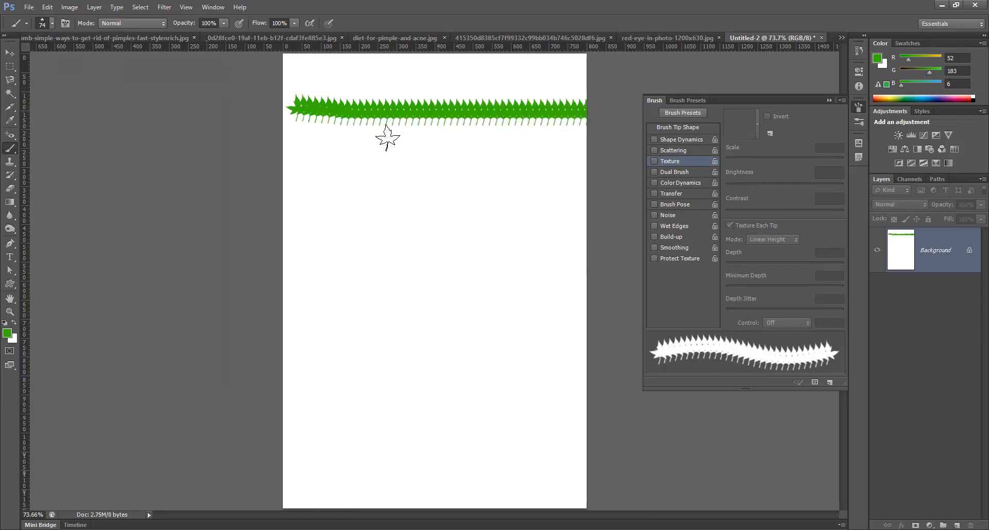
pyautogui.hotkey('ctrl', 'z')
pyautogui.press(']')
pyautogui.press(']')
pyautogui.click(309, 117)
pyautogui.click(359, 114)
pyautogui.click(437, 104)
pyautogui.click(505, 105)
pyautogui.click(555, 99)
pyautogui.click(468, 104)
pyautogui.click(389, 107)
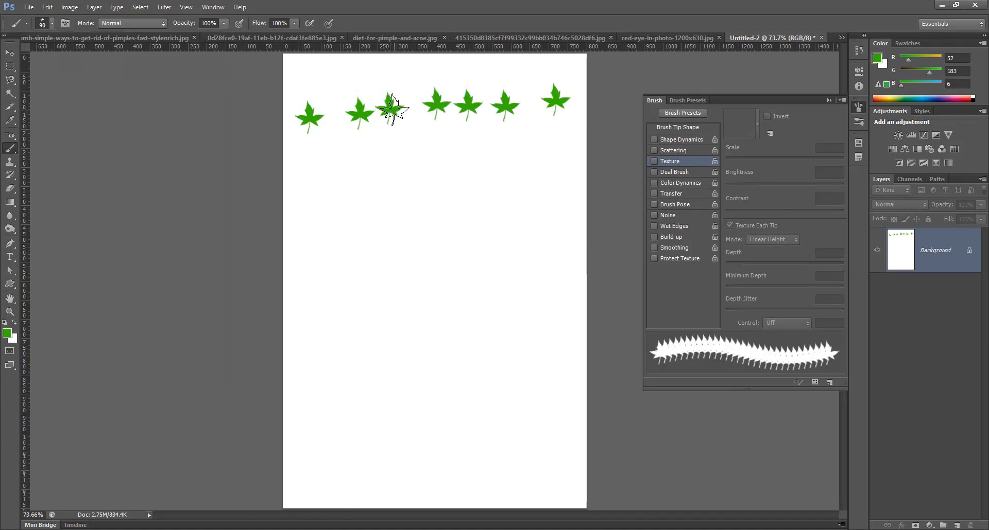
pyautogui.click(335, 112)
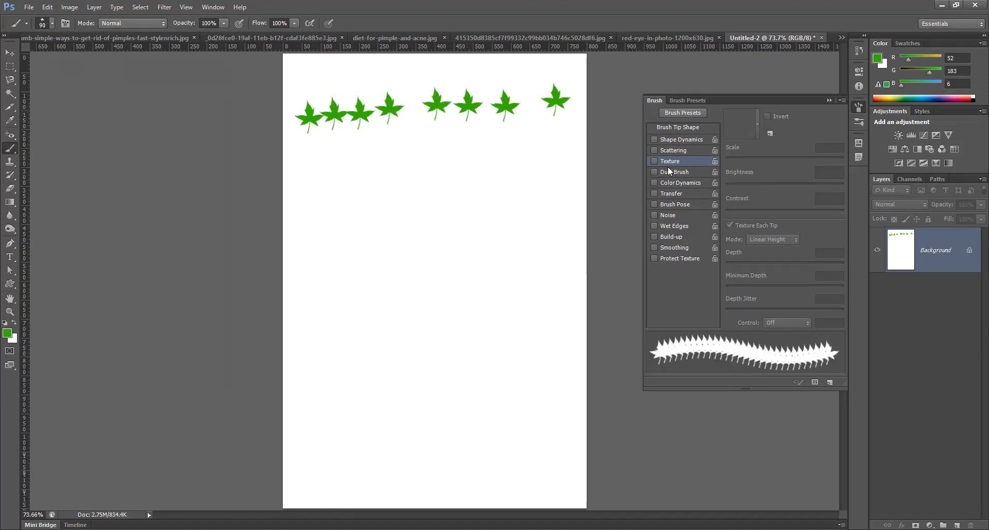
pyautogui.click(654, 183)
pyautogui.click(689, 182)
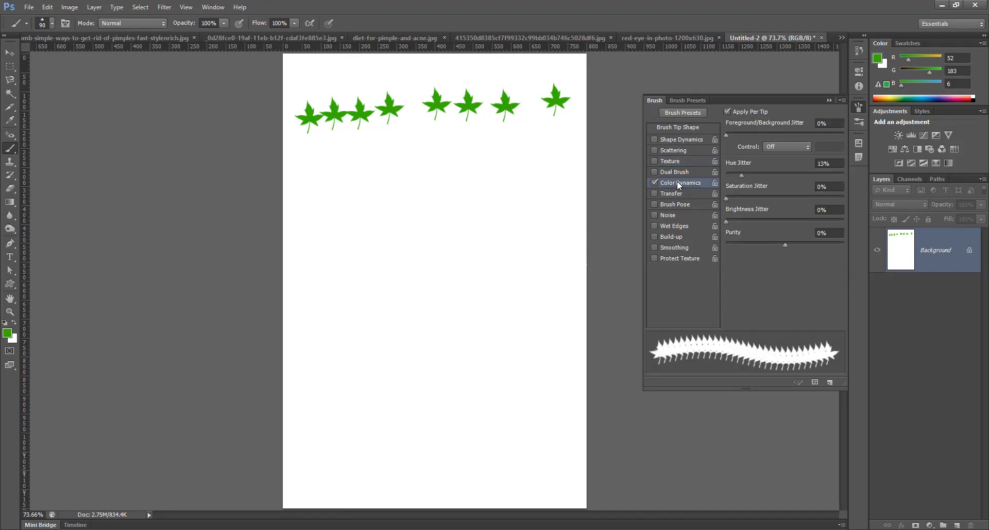
pyautogui.click(654, 183)
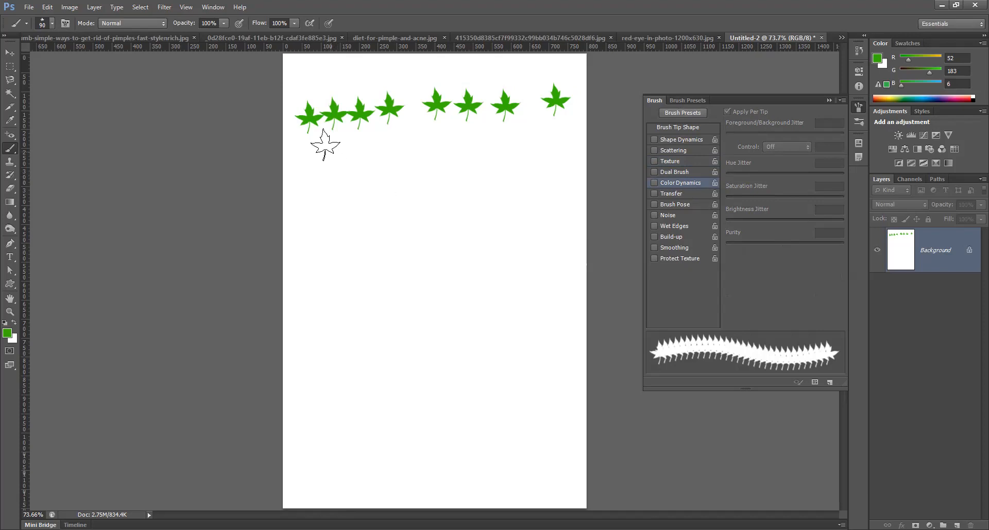
# Stamp a second row of five green leaves below the first row with Color Dynamics off.
pyautogui.click(300, 145)
pyautogui.click(348, 148)
pyautogui.click(422, 139)
pyautogui.click(479, 139)
pyautogui.click(532, 140)
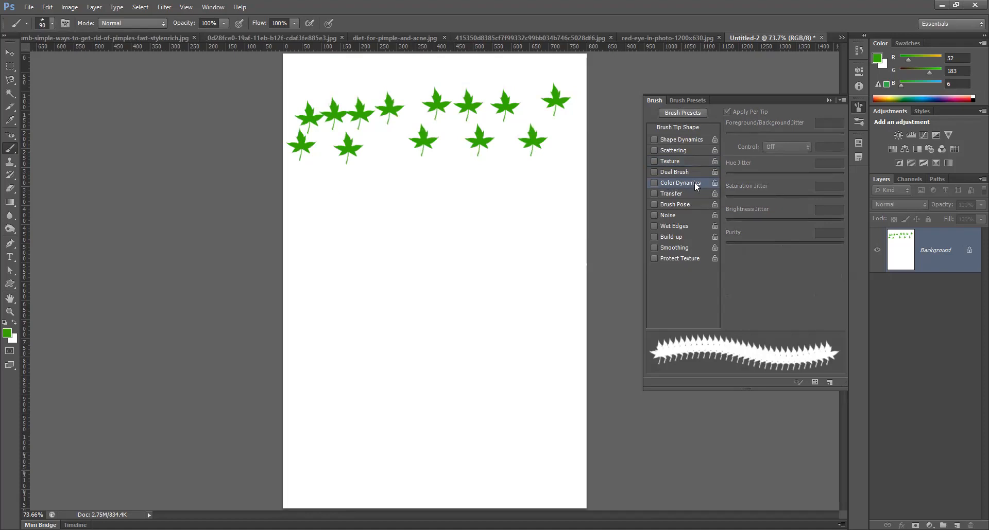
# Set the background color to pure red, ff0000.
pyautogui.click(14, 339)
pyautogui.click(522, 79)
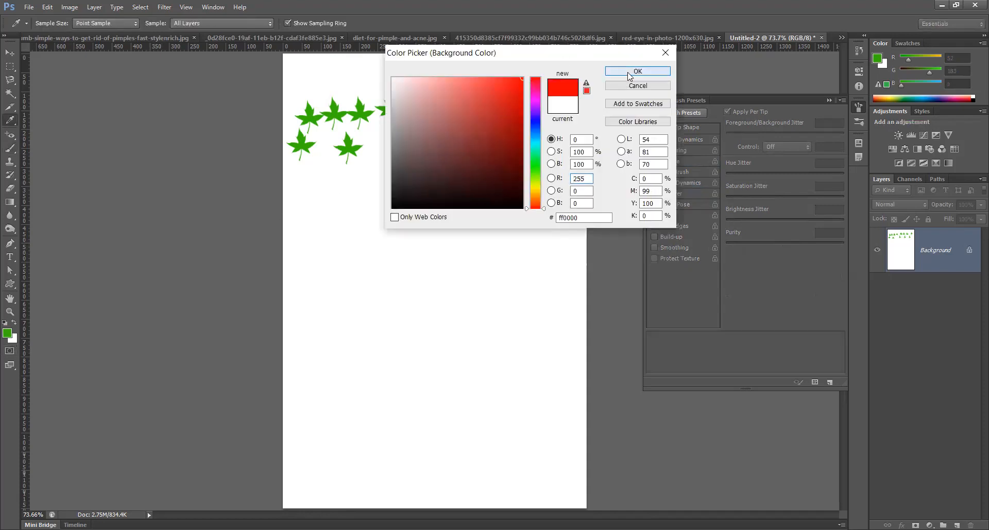
pyautogui.click(629, 73)
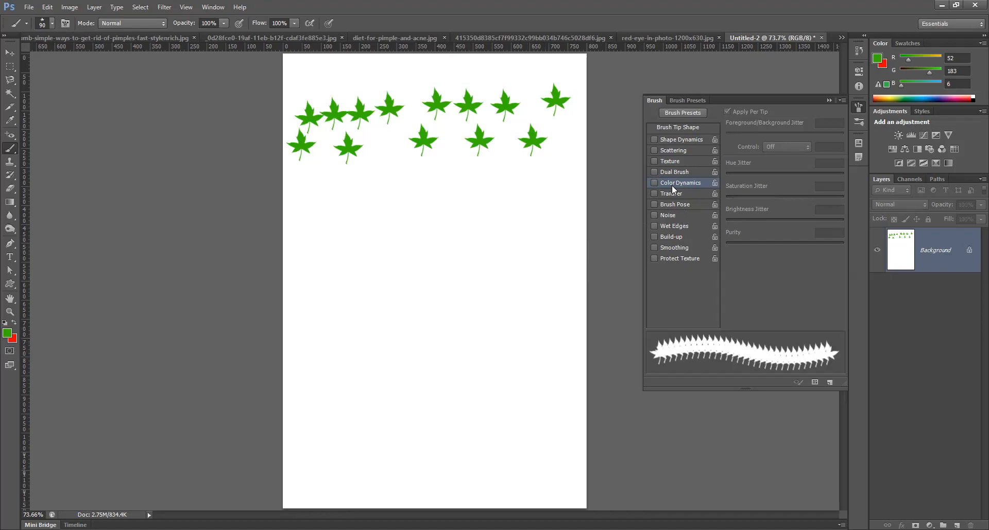
# Stamp a third row of nine leaves below the second row, still without Color Dynamics.
pyautogui.click(295, 179)
pyautogui.click(320, 180)
pyautogui.click(390, 175)
pyautogui.click(464, 174)
pyautogui.click(533, 170)
pyautogui.click(580, 167)
pyautogui.click(510, 173)
pyautogui.click(435, 176)
pyautogui.click(362, 178)
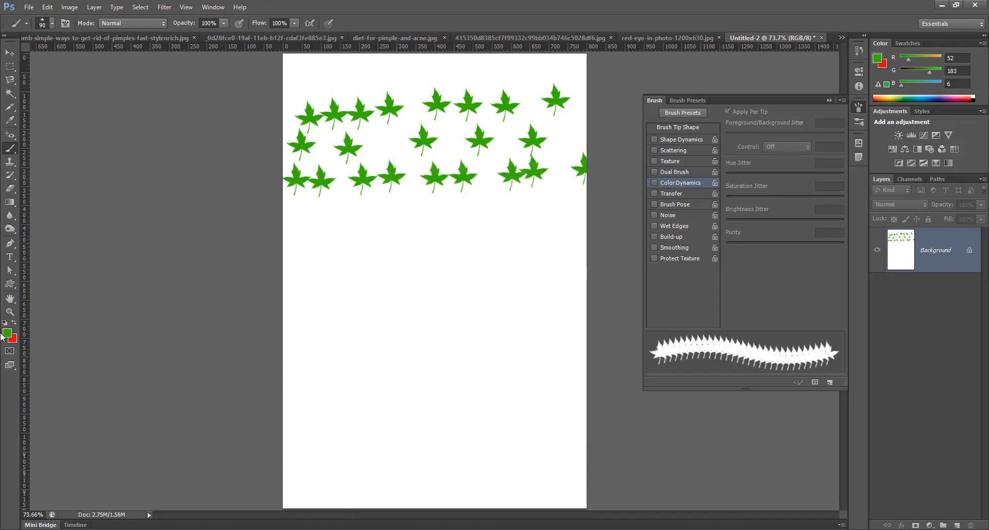
# Enable Color Dynamics, stamp a fourth row of nine leaves, and compare their color variation up close.
pyautogui.click(654, 182)
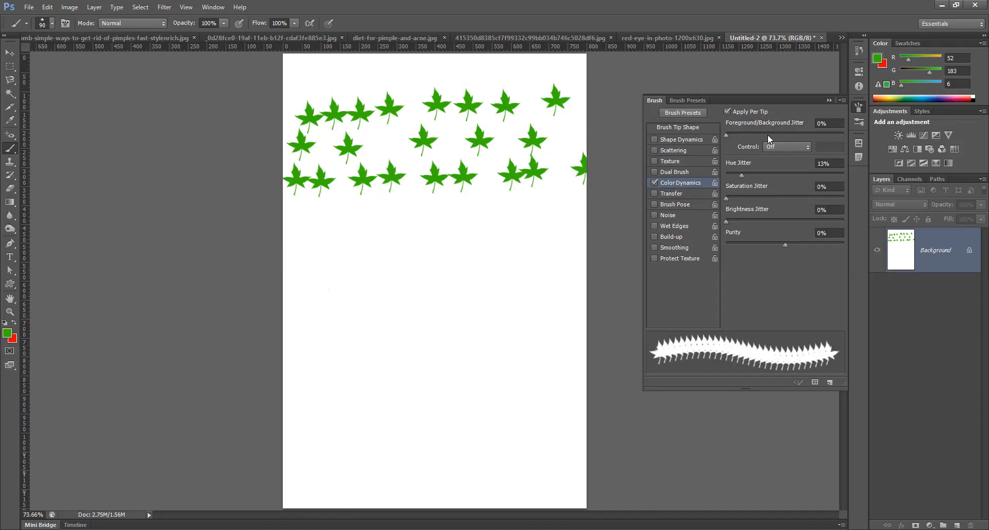
pyautogui.click(301, 224)
pyautogui.click(333, 224)
pyautogui.click(366, 224)
pyautogui.click(403, 222)
pyautogui.click(448, 222)
pyautogui.click(491, 219)
pyautogui.click(498, 219)
pyautogui.click(537, 219)
pyautogui.click(569, 219)
pyautogui.press(']')
pyautogui.press(']')
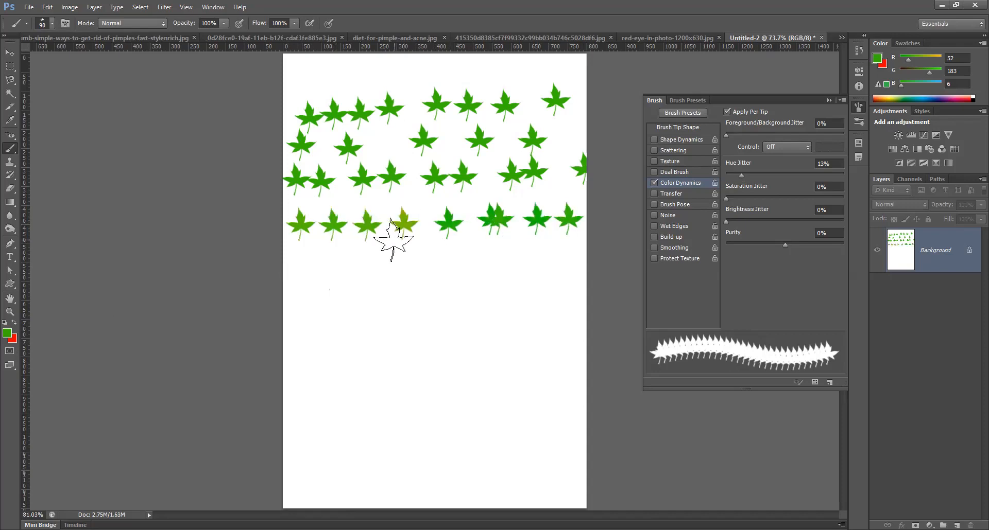
pyautogui.scroll(3, 394, 238)
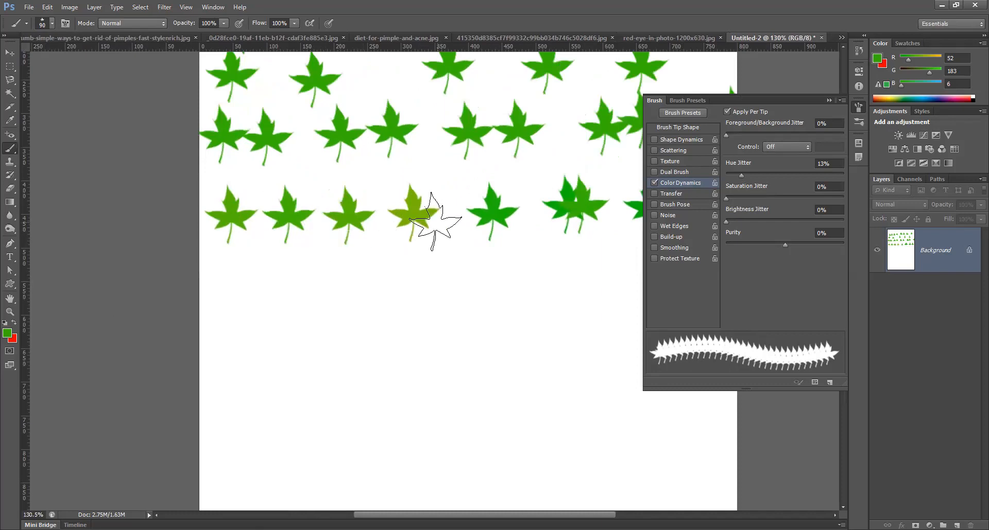
pyautogui.scroll(-3, 408, 214)
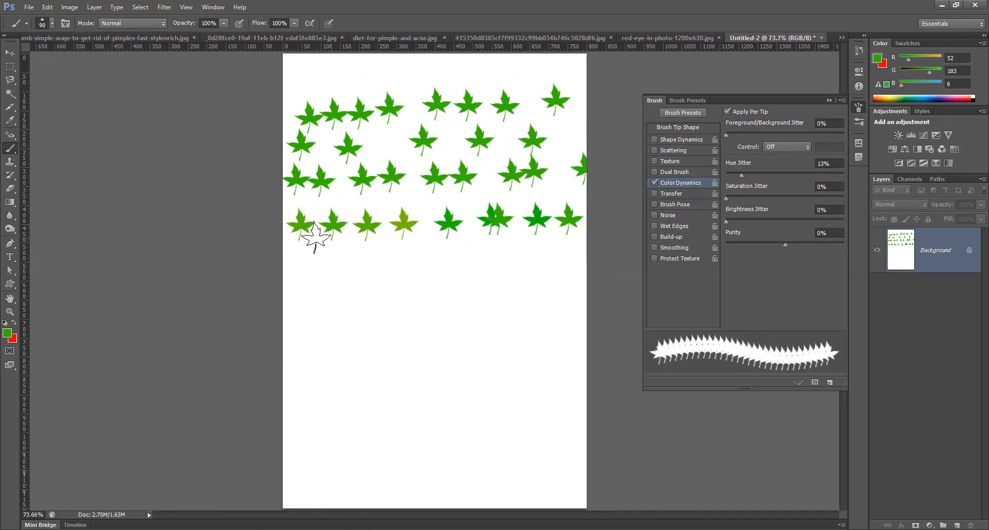
# Set the Foreground/Background Jitter to 32% and stamp a fifth row of eight leaves.
pyautogui.click(746, 132)
pyautogui.moveTo(759, 134); pyautogui.dragTo(763, 135)
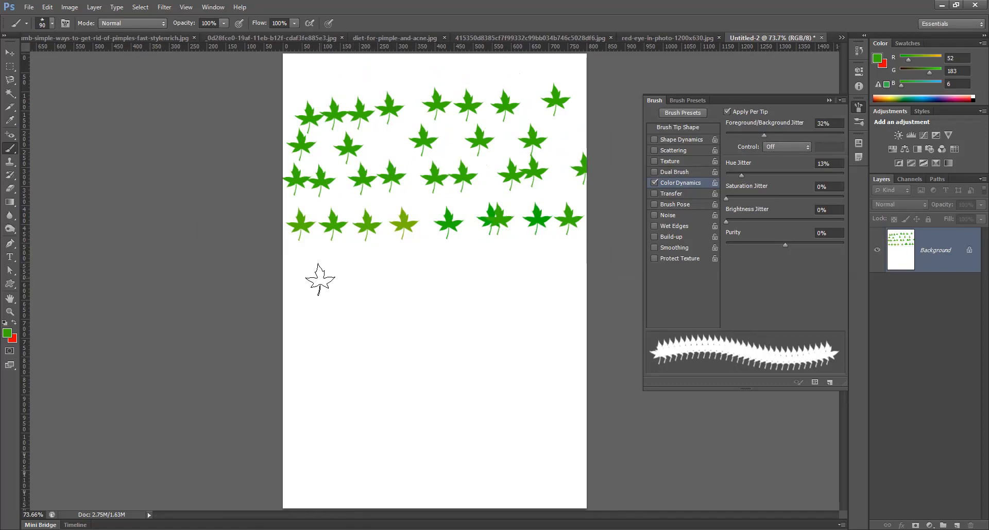
pyautogui.click(304, 273)
pyautogui.click(337, 273)
pyautogui.click(377, 270)
pyautogui.click(415, 271)
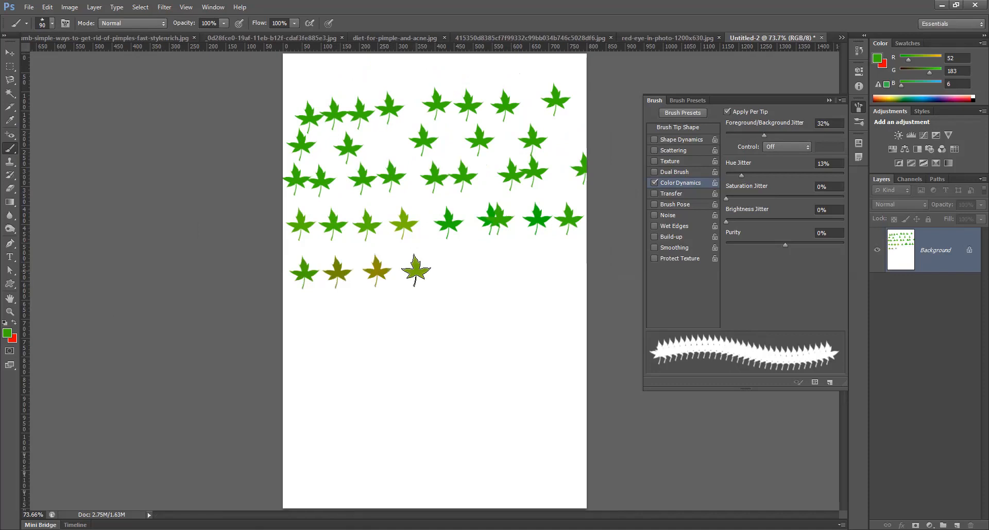
pyautogui.click(453, 271)
pyautogui.click(495, 271)
pyautogui.click(527, 270)
pyautogui.click(563, 270)
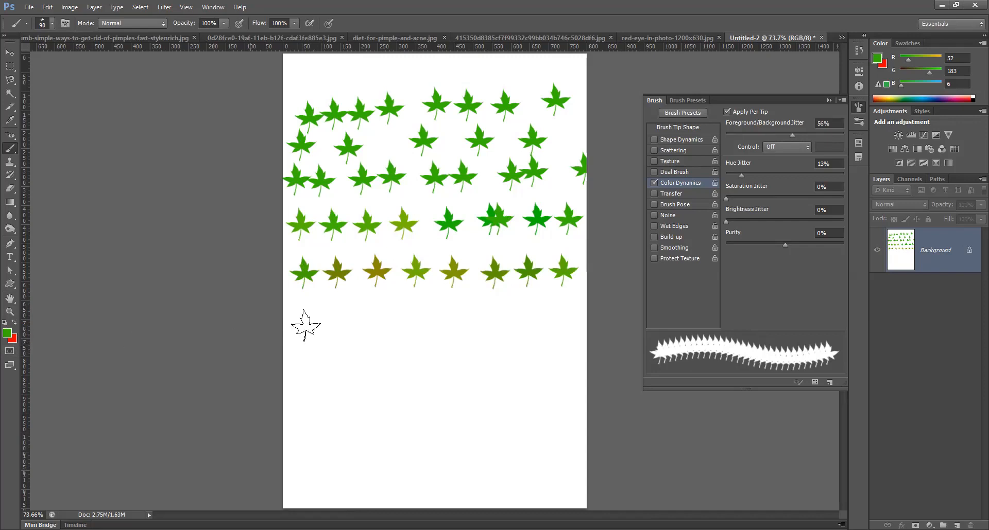
# With the Foreground/Background Jitter at 56%, stamp a sixth row of eight leaves.
pyautogui.click(305, 325)
pyautogui.click(340, 326)
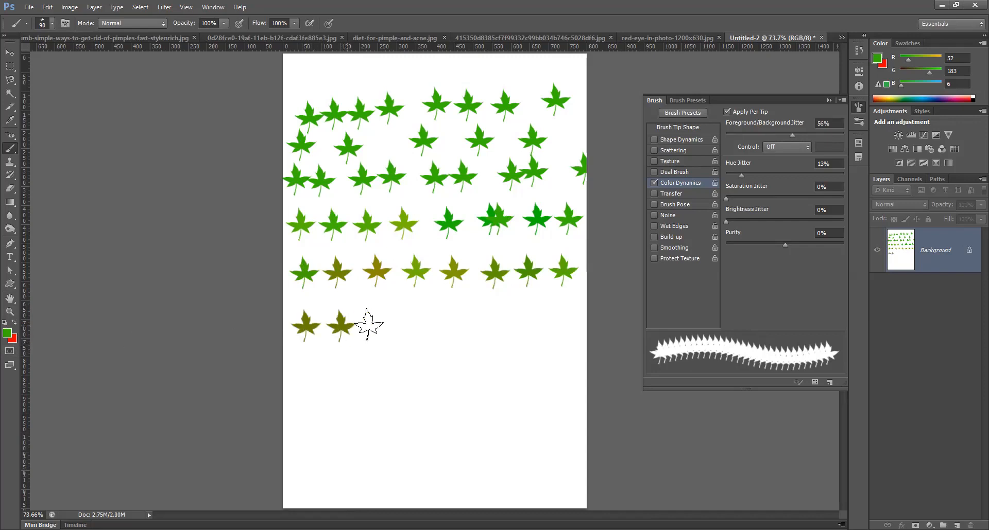
pyautogui.click(379, 324)
pyautogui.click(416, 327)
pyautogui.click(453, 324)
pyautogui.click(485, 322)
pyautogui.click(515, 320)
pyautogui.click(554, 316)
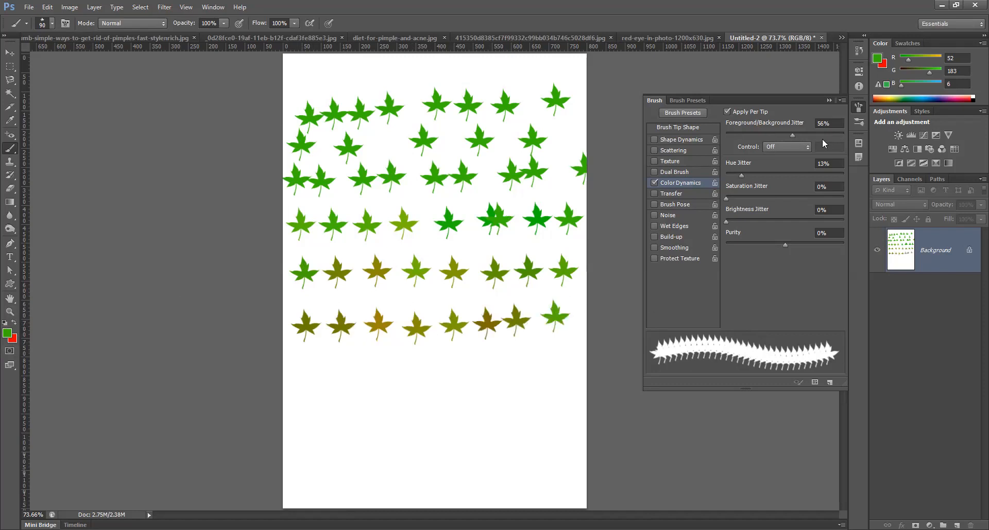
# Stamp a seventh row of nine leaves below the sixth row.
pyautogui.click(303, 370)
pyautogui.click(328, 370)
pyautogui.click(395, 369)
pyautogui.click(427, 370)
pyautogui.click(462, 366)
pyautogui.click(483, 364)
pyautogui.click(512, 363)
pyautogui.click(545, 364)
pyautogui.click(554, 363)
# Set the Foreground/Background Jitter to 100% and stamp an eighth row of twelve leaves.
pyautogui.click(844, 135)
pyautogui.click(302, 406)
pyautogui.click(333, 404)
pyautogui.click(342, 406)
pyautogui.click(378, 402)
pyautogui.click(414, 399)
pyautogui.click(435, 399)
pyautogui.click(445, 401)
pyautogui.click(475, 402)
pyautogui.click(496, 400)
pyautogui.click(521, 400)
pyautogui.click(551, 402)
pyautogui.click(572, 402)
# Paint a continuous straight leaf stroke across the canvas beneath the eighth row.
pyautogui.click(297, 442)
pyautogui.keyDown('shift'); pyautogui.click(567, 443); pyautogui.keyUp('shift')
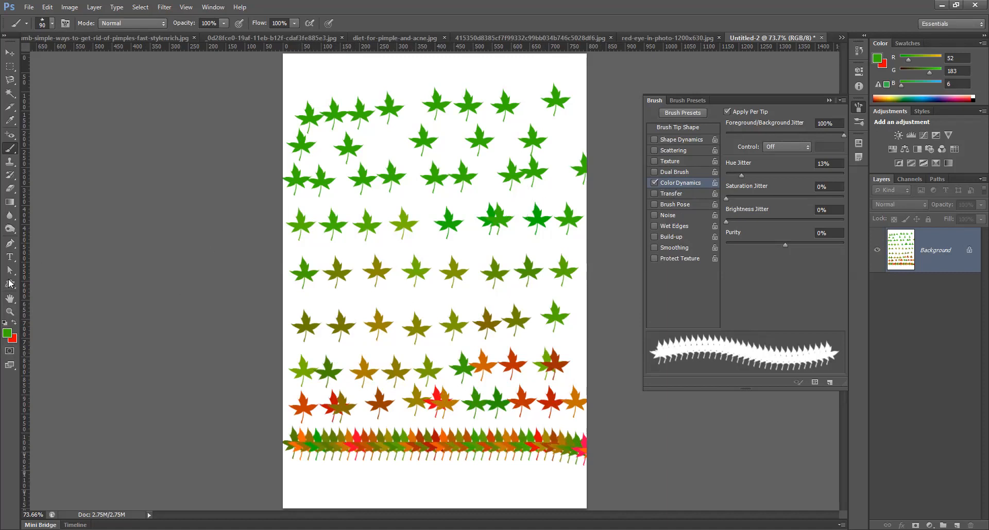
# Set Hue Jitter to 43%, Saturation Jitter to 58% and Brightness Jitter to 72%, and paint a leaf stroke above the first row.
pyautogui.click(654, 183)
pyautogui.click(654, 183)
pyautogui.moveTo(795, 173); pyautogui.dragTo(746, 199)
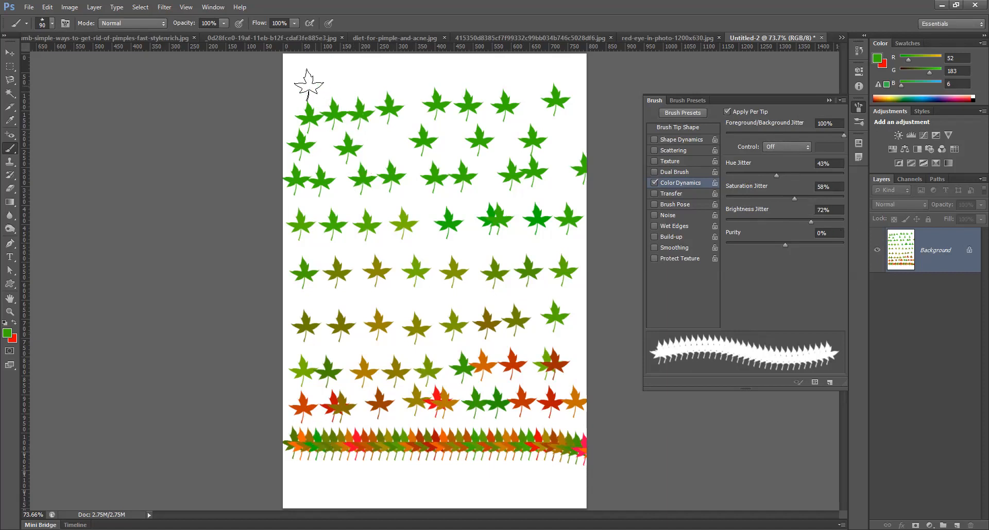
pyautogui.moveTo(308, 84); pyautogui.dragTo(435, 83)
pyautogui.moveTo(545, 82); pyautogui.dragTo(587, 83)
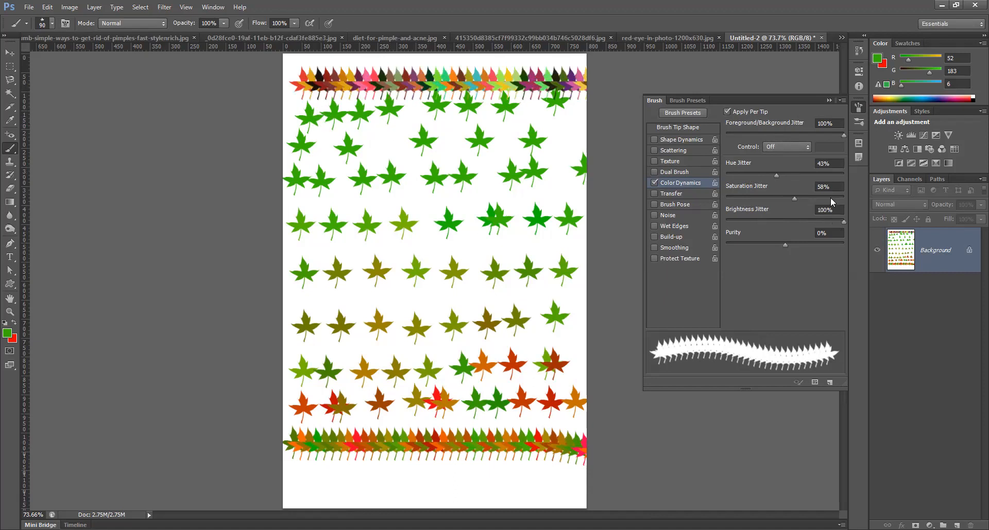
# Add a new empty layer above the leaf samples and hide the Background layer.
pyautogui.hotkey('ctrl', 'BackSpace')
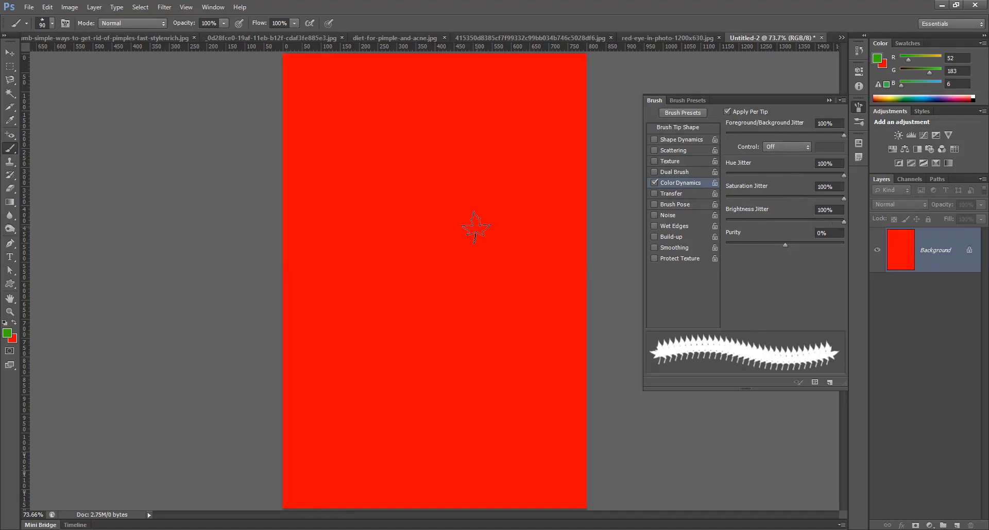
pyautogui.hotkey('ctrl', 'z')
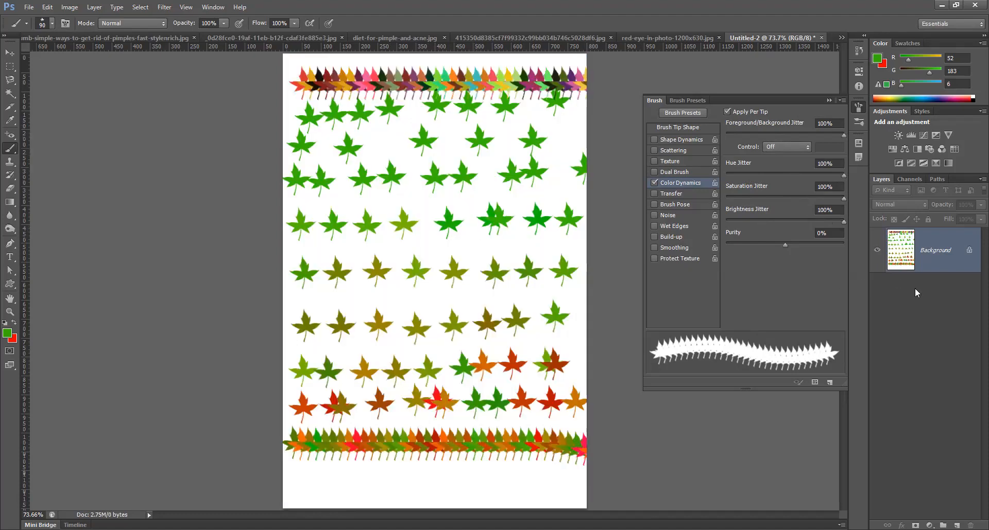
pyautogui.click(956, 525)
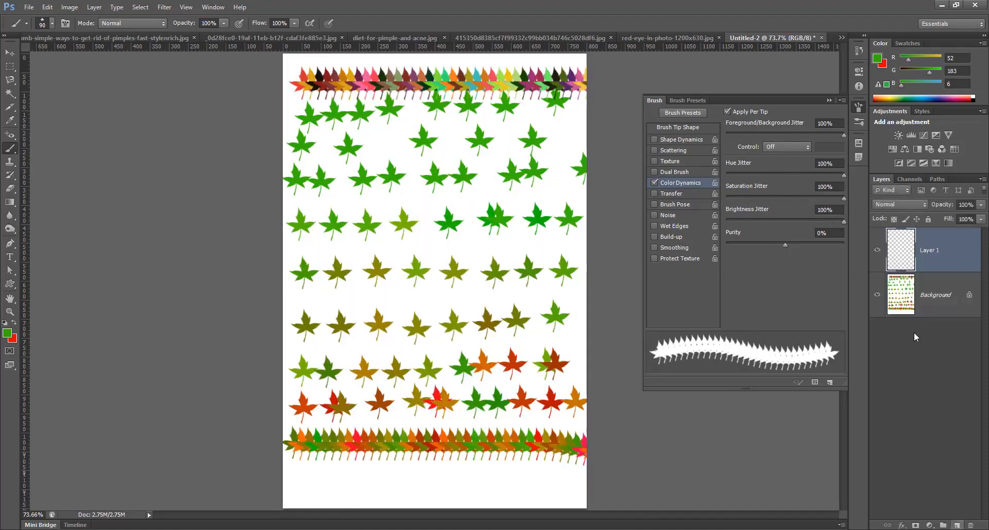
pyautogui.click(884, 297)
pyautogui.click(877, 297)
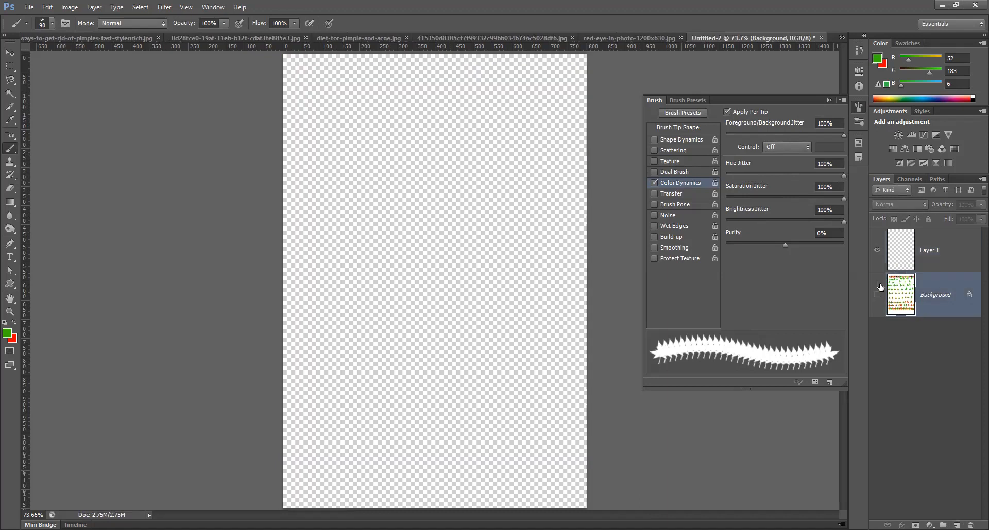
# Select the new layer and paint a winding leaf stroke down it with the hue, saturation and brightness jitters at 100%.
pyautogui.click(902, 252)
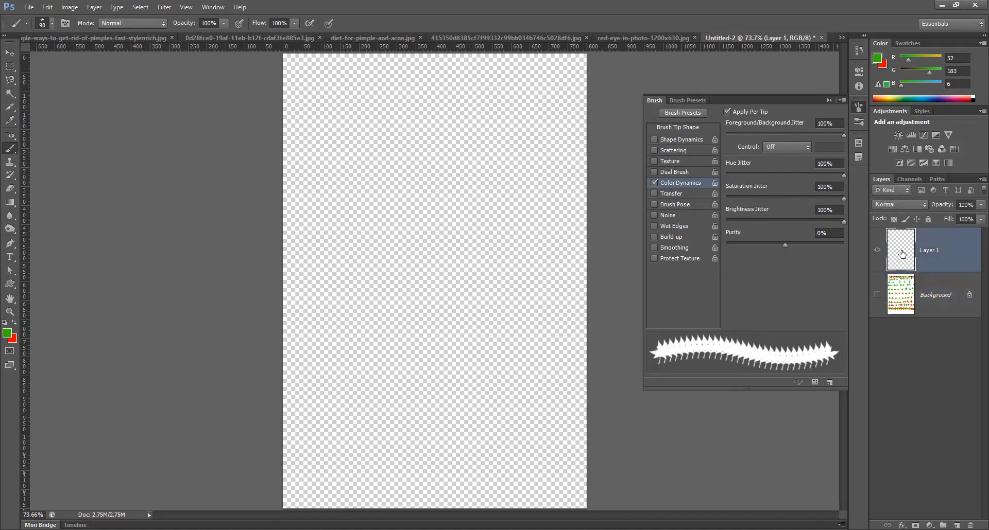
pyautogui.moveTo(326, 148)
pyautogui.mouseDown()
pyautogui.moveTo(426, 164)
pyautogui.moveTo(446, 181)
pyautogui.moveTo(405, 273)
pyautogui.moveTo(449, 365)
pyautogui.moveTo(370, 423)
pyautogui.mouseUp()
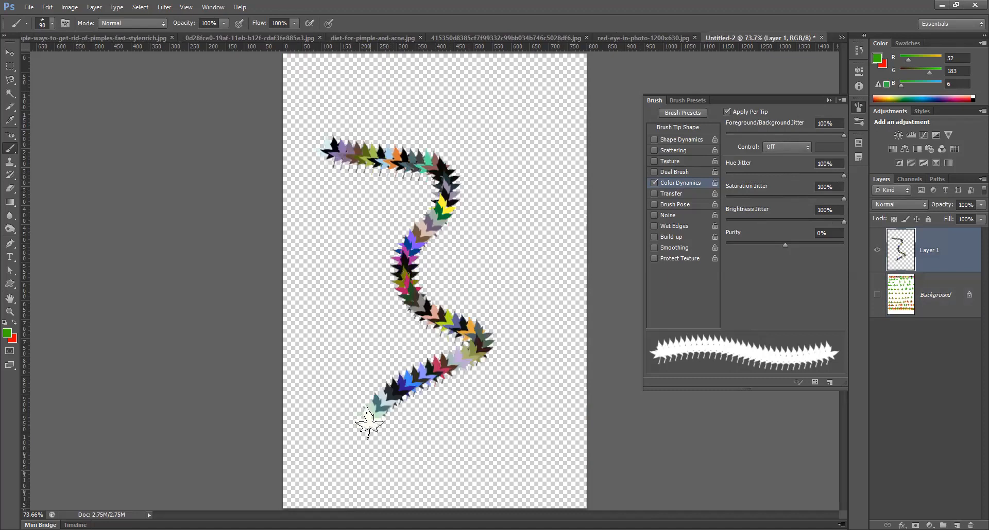
# Try several winding and angled leaf strokes on Layer 1 with all color jitters at 100%, undoing each one.
pyautogui.hotkey('ctrl', 'z')
pyautogui.moveTo(407, 117)
pyautogui.mouseDown()
pyautogui.moveTo(370, 217)
pyautogui.moveTo(456, 264)
pyautogui.moveTo(317, 346)
pyautogui.moveTo(429, 400)
pyautogui.moveTo(341, 433)
pyautogui.mouseUp()
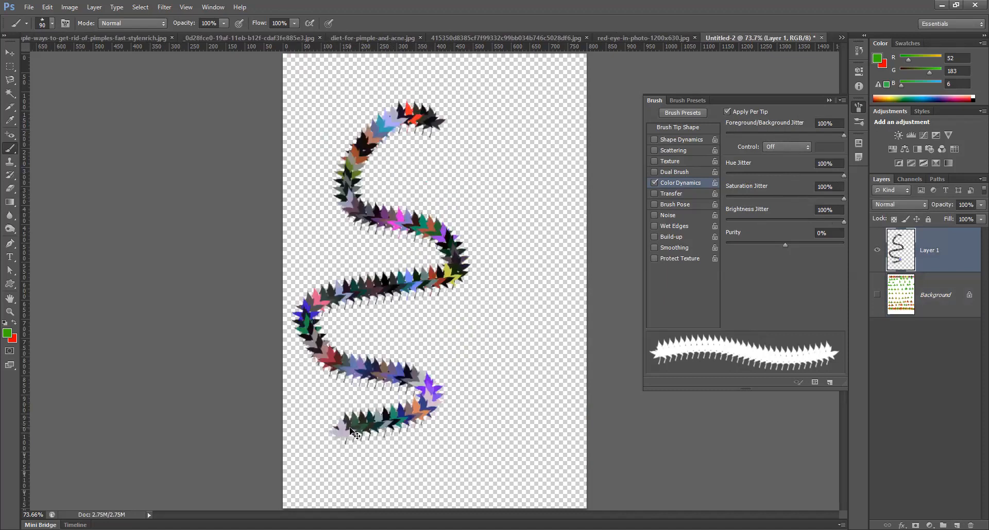
pyautogui.hotkey('ctrl', 'z')
pyautogui.moveTo(324, 370)
pyautogui.mouseDown()
pyautogui.moveTo(357, 214)
pyautogui.moveTo(368, 208)
pyautogui.moveTo(484, 349)
pyautogui.mouseUp()
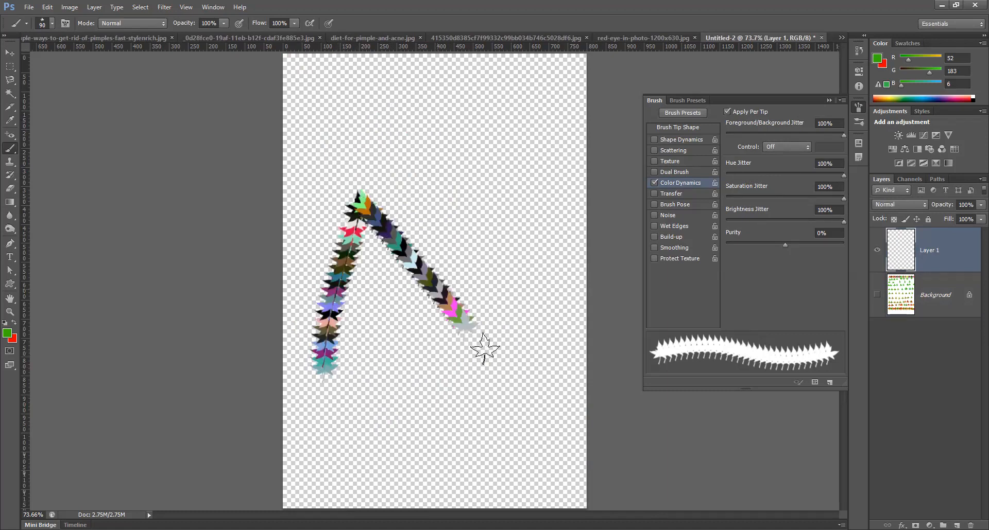
pyautogui.moveTo(344, 292); pyautogui.dragTo(626, 296)
pyautogui.hotkey('ctrl', 'z')
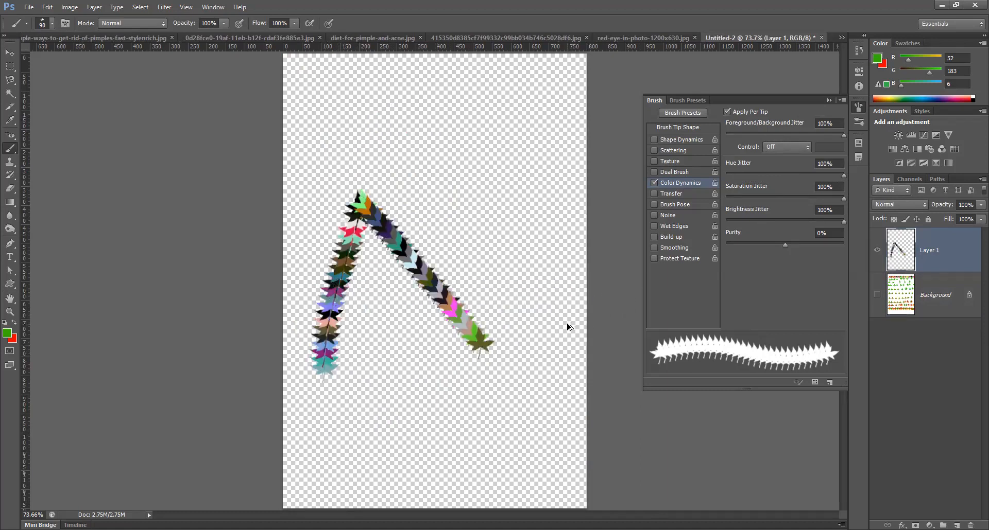
pyautogui.hotkey('ctrl', 'alt', 'z')
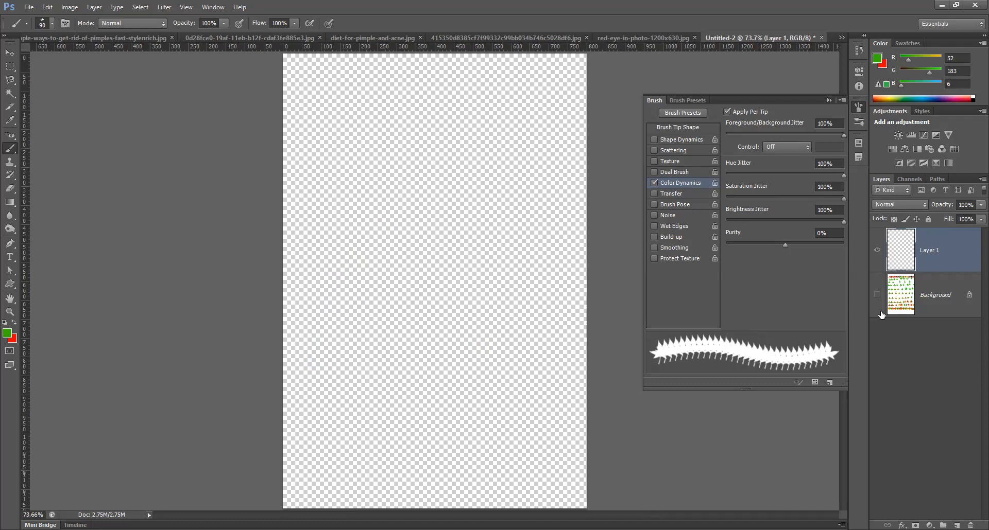
# Show the Background layer again and turn off Color Dynamics for the Brush tool.
pyautogui.click(877, 295)
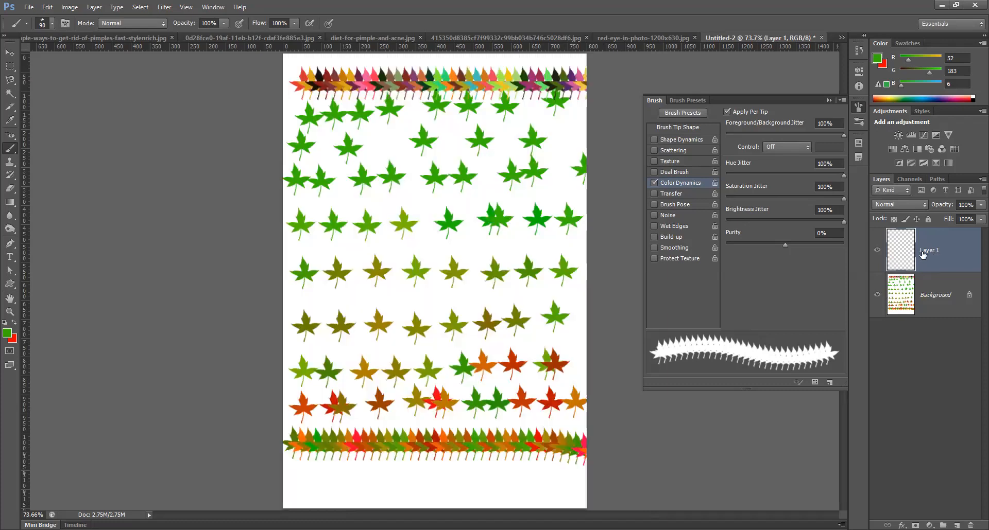
pyautogui.click(655, 182)
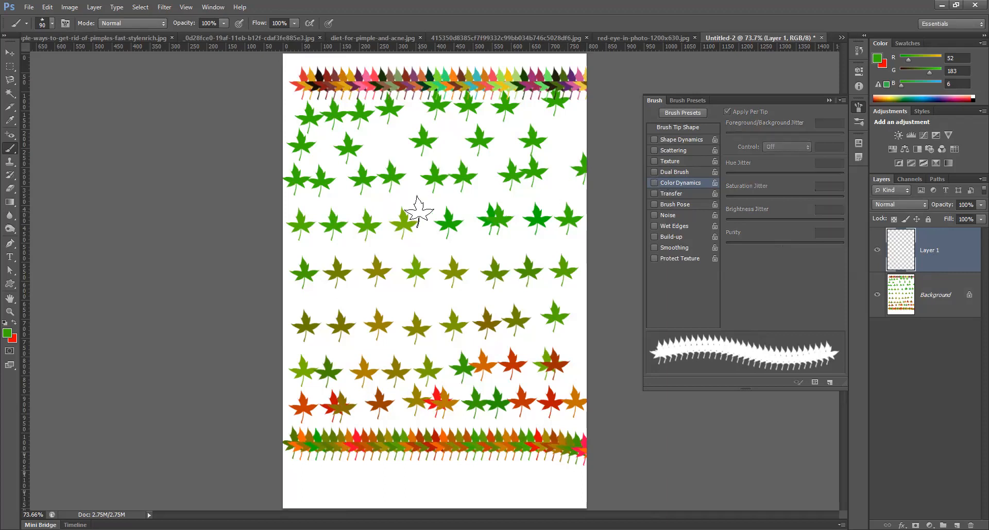
pyautogui.rightClick(11, 149)
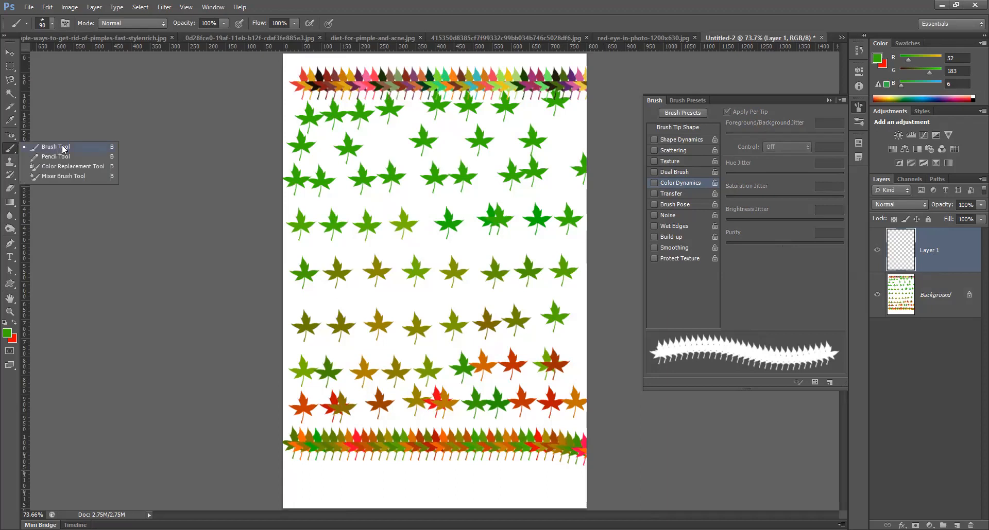
pyautogui.click(63, 148)
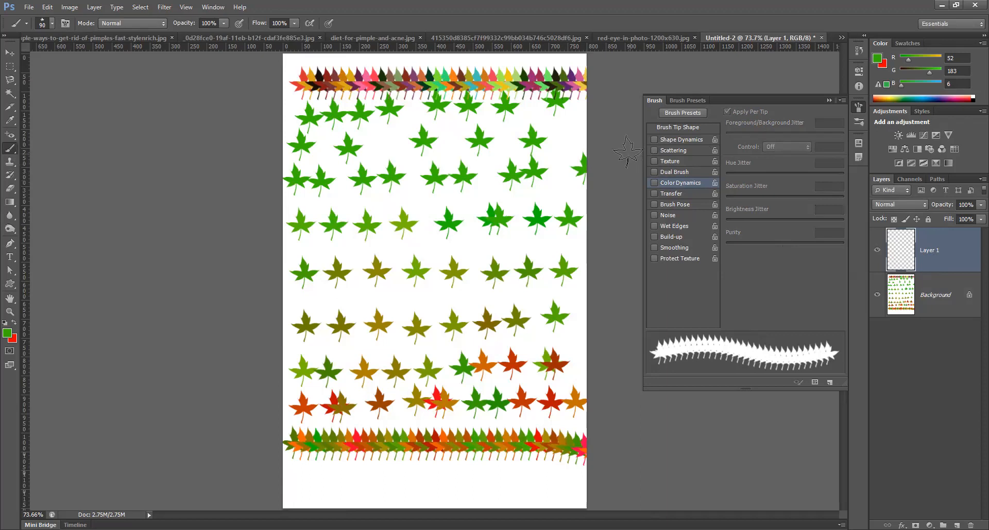
# Enable Shape Dynamics, Scattering, Texture and Color Dynamics together for the brush, and collapse the Brush panel.
pyautogui.click(681, 140)
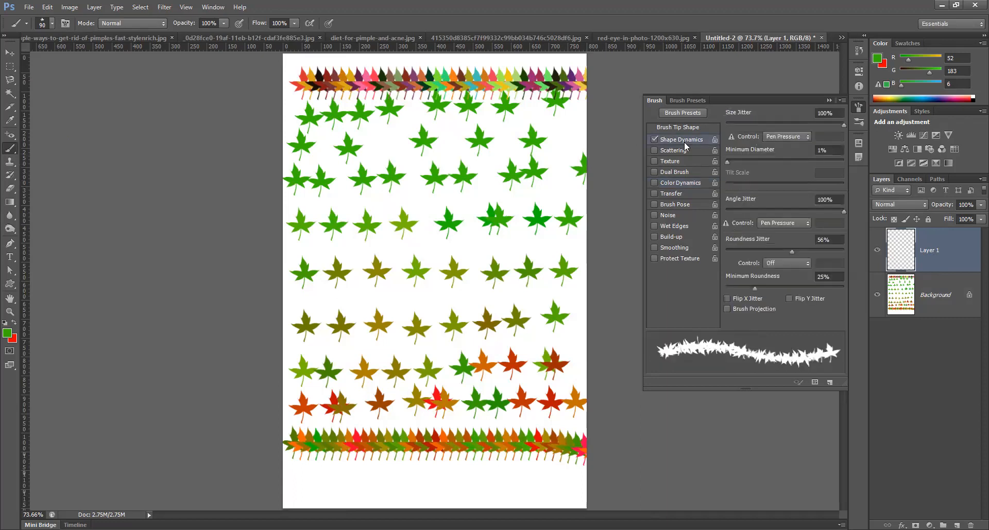
pyautogui.click(677, 153)
pyautogui.click(670, 162)
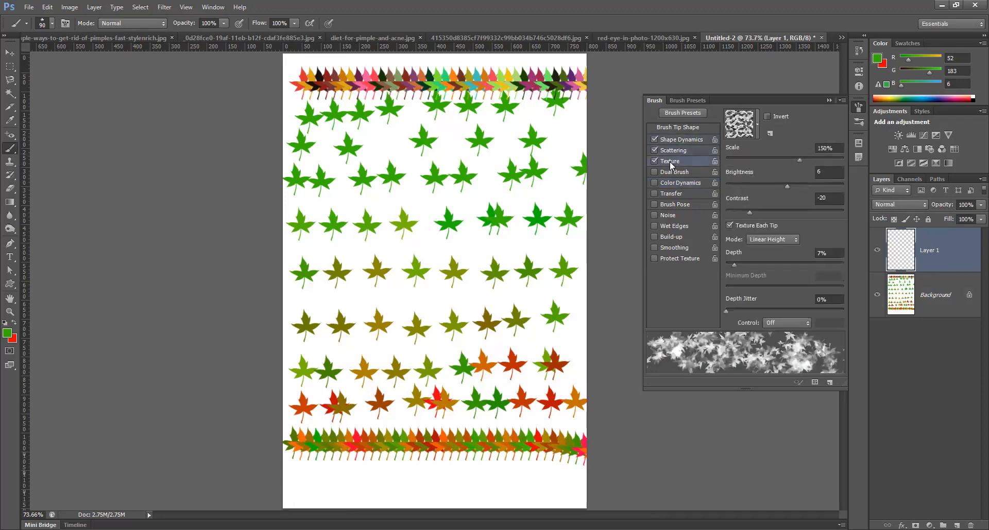
pyautogui.click(677, 183)
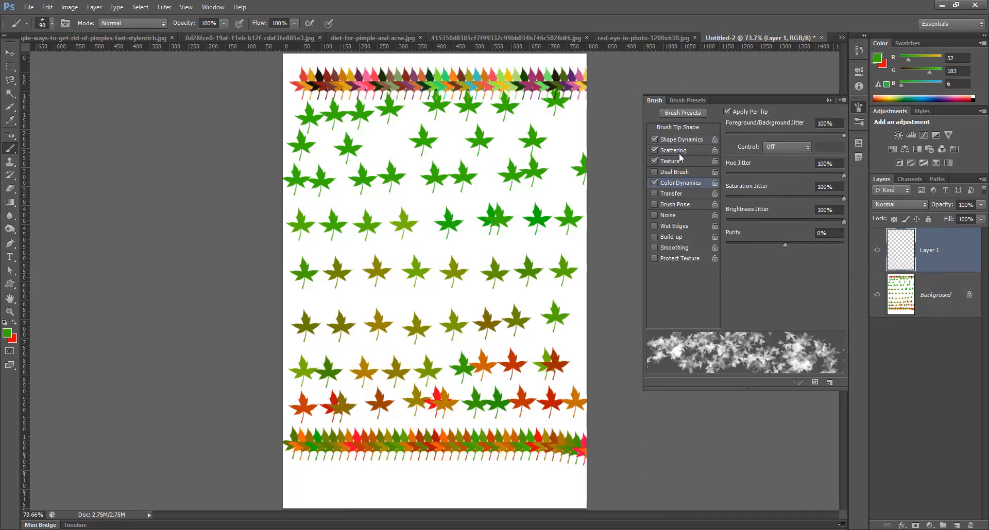
pyautogui.click(829, 99)
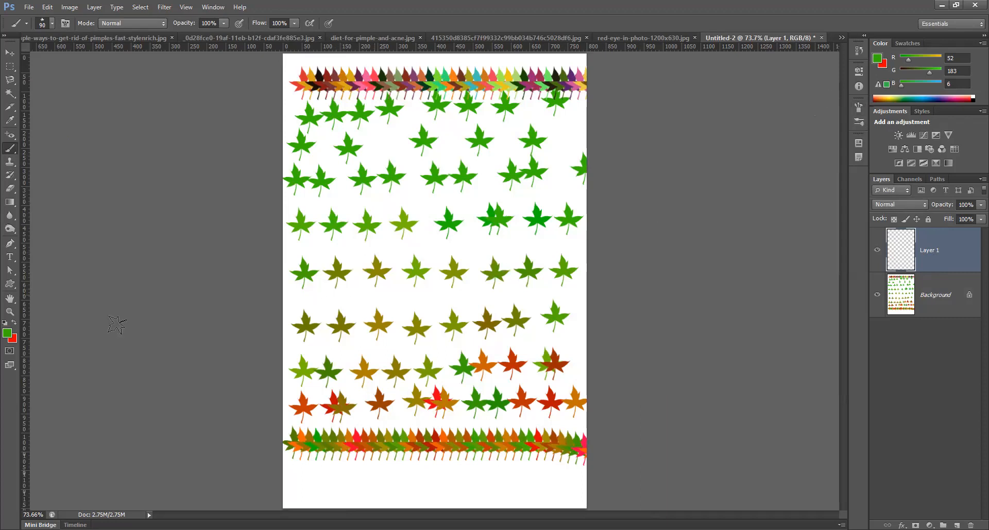
# Switch to the Pencil tool and on to the Color Replacement tool.
pyautogui.rightClick(11, 149)
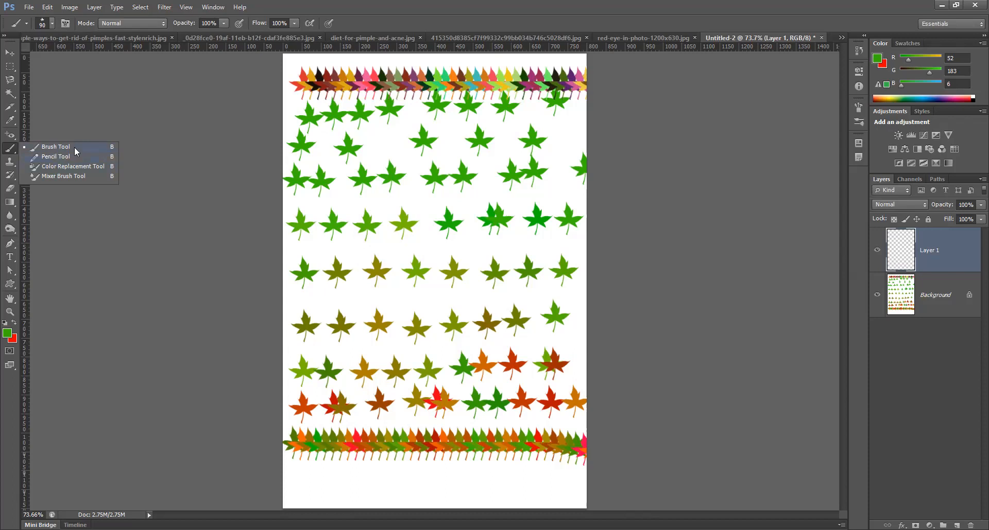
pyautogui.click(56, 157)
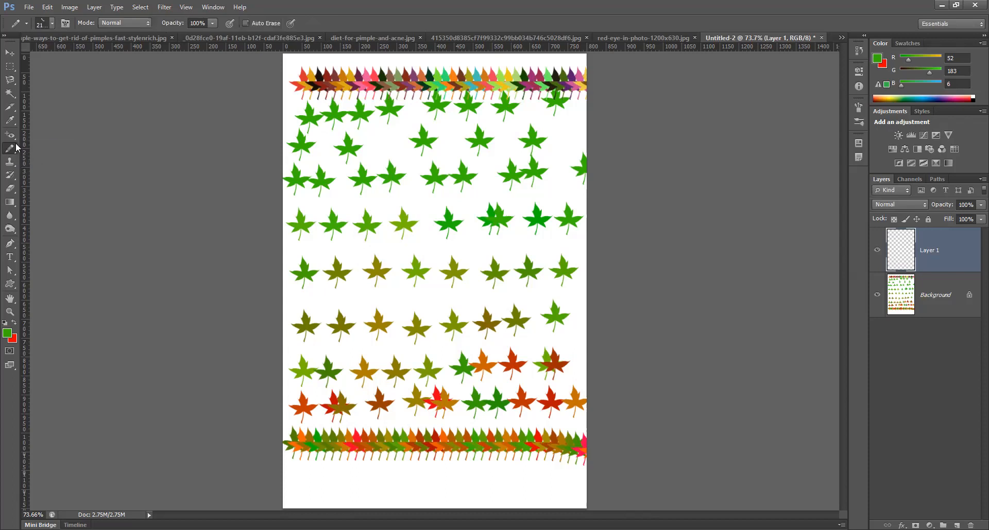
pyautogui.rightClick(17, 148)
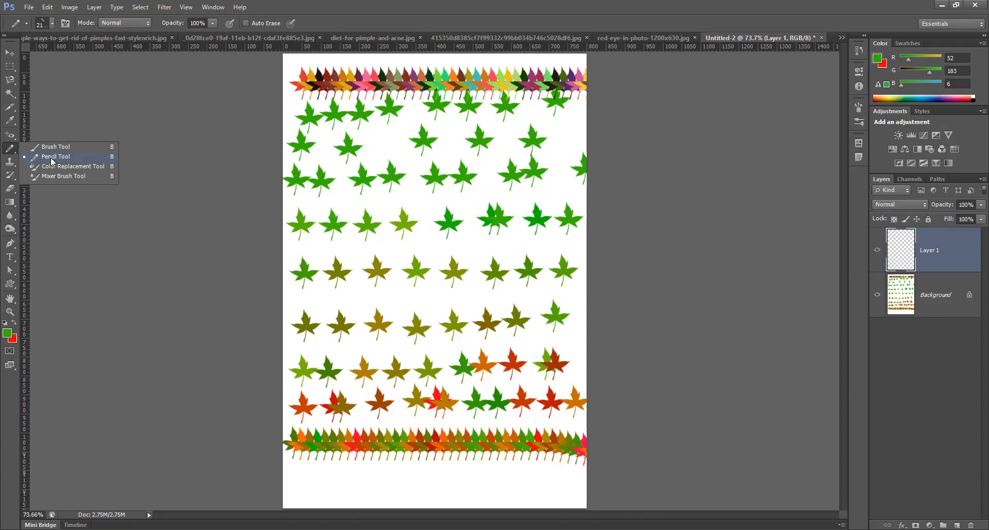
pyautogui.click(78, 166)
pyautogui.click(29, 7)
pyautogui.click(41, 31)
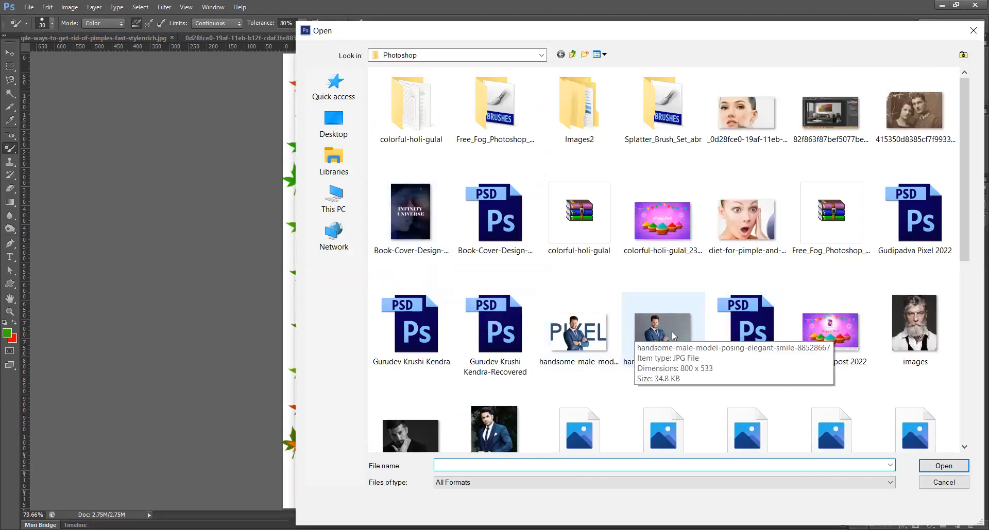
pyautogui.click(409, 432)
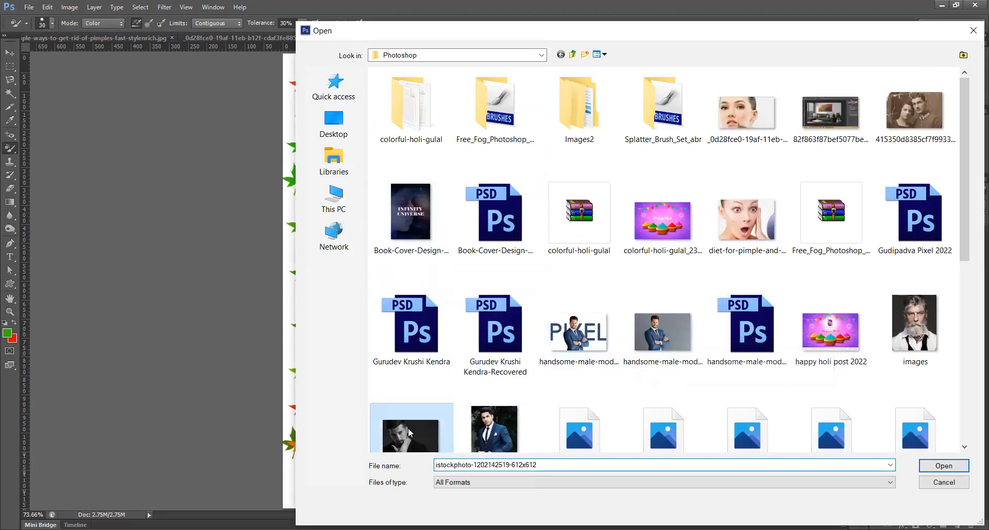
pyautogui.doubleClick(422, 414)
pyautogui.scroll(2, 382, 326)
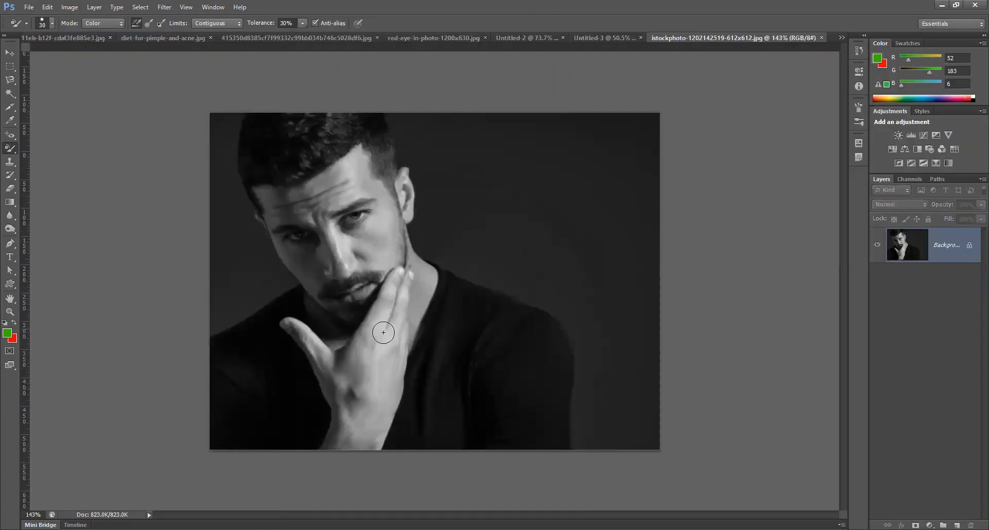
pyautogui.scroll(-3, 463, 344)
pyautogui.scroll(3, 448, 393)
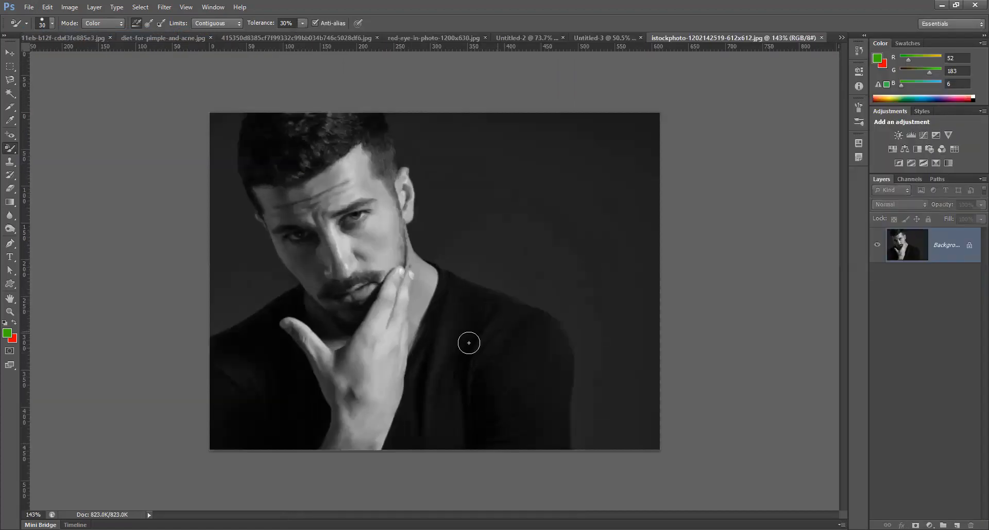
# Set the foreground color to pale yellow fff4bf for the Color Replacement tool.
pyautogui.rightClick(14, 147)
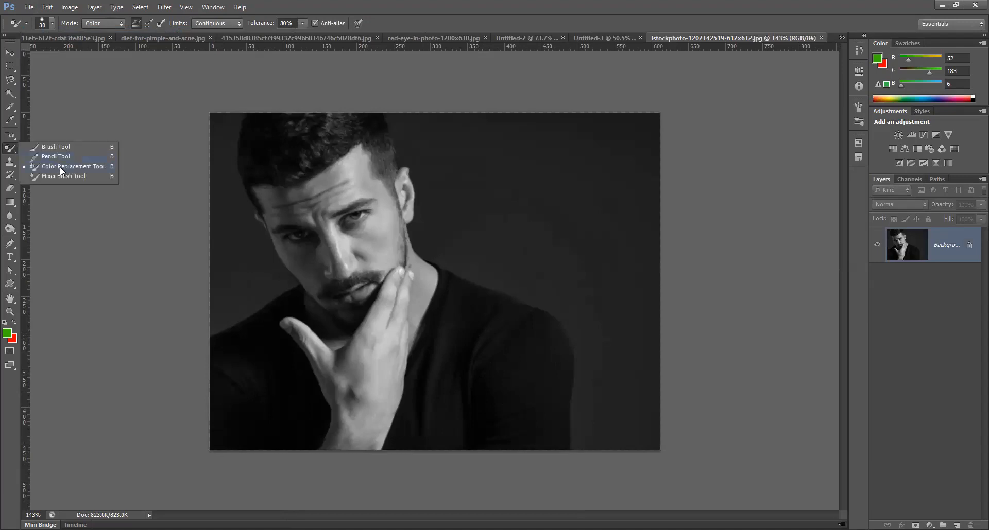
pyautogui.click(59, 166)
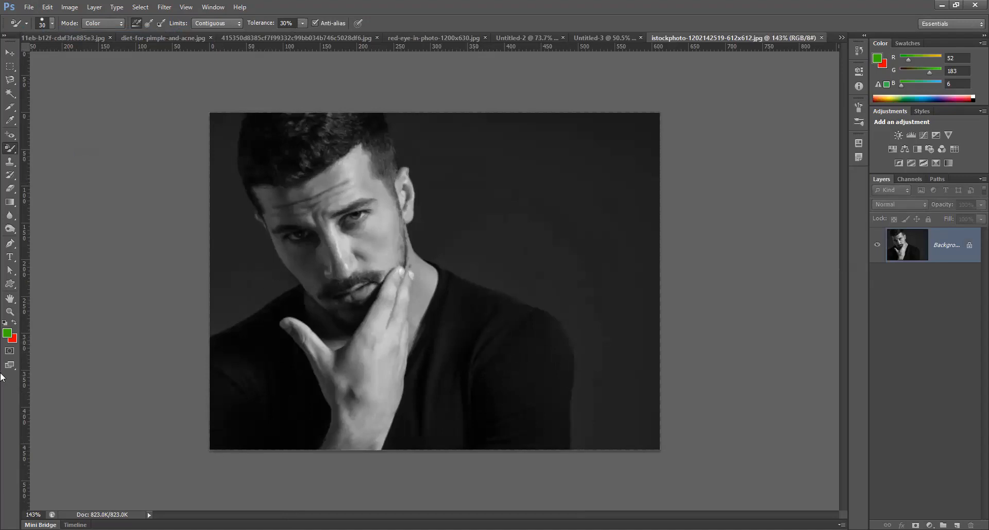
pyautogui.moveTo(380, 121); pyautogui.dragTo(381, 151)
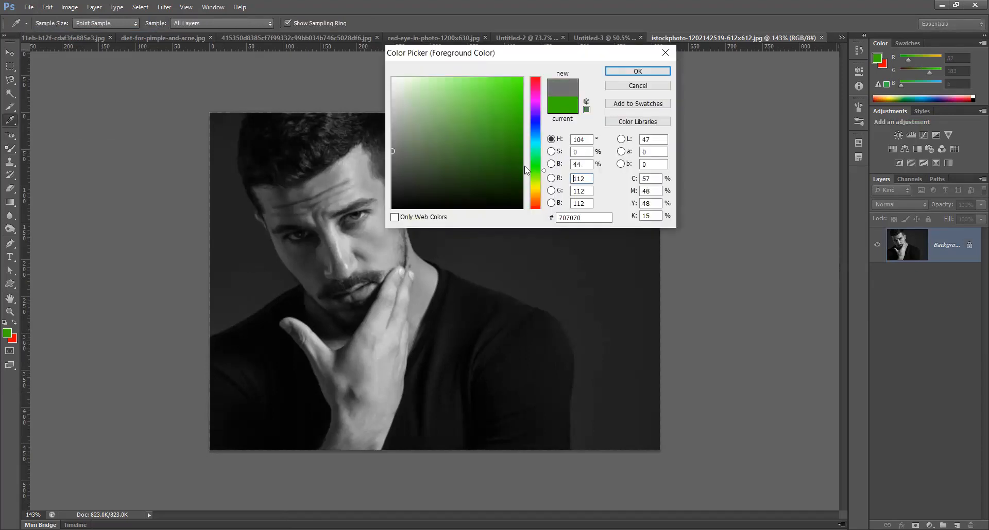
pyautogui.click(539, 190)
pyautogui.moveTo(488, 142)
pyautogui.mouseDown()
pyautogui.moveTo(438, 56)
pyautogui.moveTo(424, 60)
pyautogui.mouseUp()
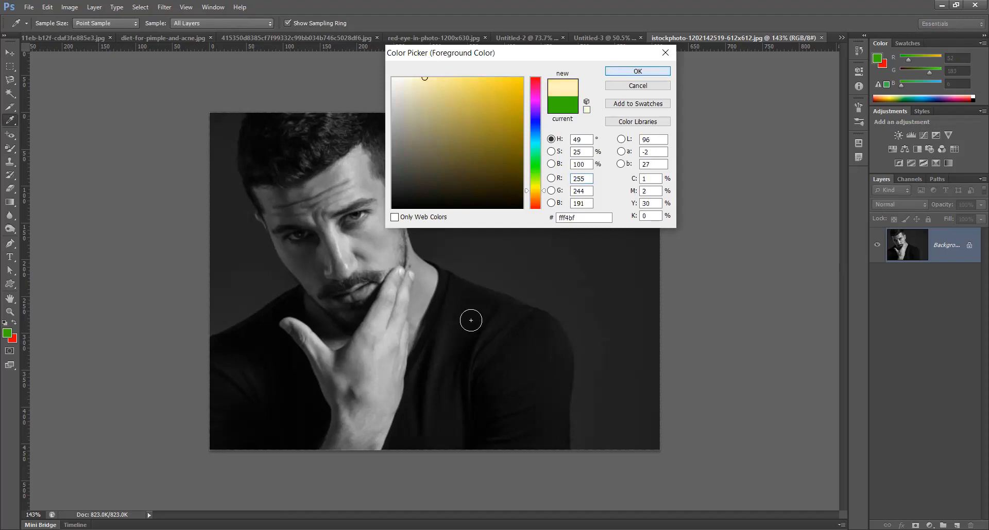
pyautogui.press('Return')
pyautogui.press('b')
# Recolor the man's whole black shirt with the Color Replacement tool in Color mode at 30% tolerance.
pyautogui.moveTo(553, 340)
pyautogui.mouseDown()
pyautogui.moveTo(558, 443)
pyautogui.moveTo(473, 442)
pyautogui.moveTo(561, 342)
pyautogui.moveTo(521, 334)
pyautogui.moveTo(464, 358)
pyautogui.moveTo(550, 328)
pyautogui.moveTo(448, 285)
pyautogui.moveTo(397, 437)
pyautogui.moveTo(428, 446)
pyautogui.moveTo(412, 427)
pyautogui.moveTo(484, 380)
pyautogui.moveTo(444, 384)
pyautogui.moveTo(463, 296)
pyautogui.moveTo(498, 297)
pyautogui.moveTo(463, 305)
pyautogui.moveTo(499, 327)
pyautogui.moveTo(495, 407)
pyautogui.moveTo(534, 337)
pyautogui.moveTo(552, 347)
pyautogui.moveTo(554, 336)
pyautogui.moveTo(555, 430)
pyautogui.mouseUp()
pyautogui.moveTo(273, 328)
pyautogui.mouseDown()
pyautogui.moveTo(212, 367)
pyautogui.moveTo(232, 355)
pyautogui.moveTo(256, 387)
pyautogui.moveTo(235, 436)
pyautogui.moveTo(214, 435)
pyautogui.moveTo(236, 425)
pyautogui.moveTo(285, 368)
pyautogui.moveTo(238, 353)
pyautogui.moveTo(287, 298)
pyautogui.moveTo(208, 342)
pyautogui.moveTo(207, 364)
pyautogui.moveTo(231, 403)
pyautogui.moveTo(284, 369)
pyautogui.moveTo(276, 414)
pyautogui.moveTo(288, 415)
pyautogui.moveTo(253, 427)
pyautogui.mouseUp()
pyautogui.scroll(2, 481, 311)
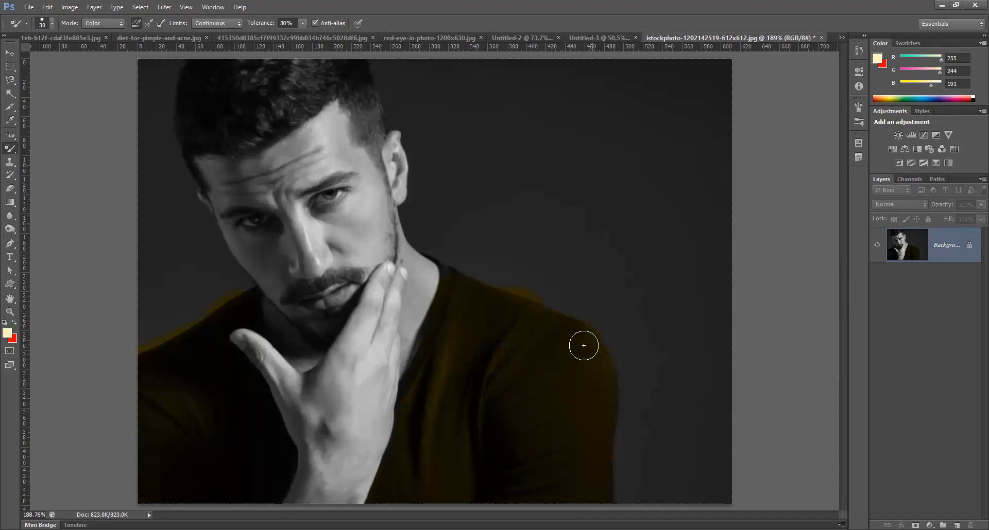
# Restore the original background beyond both shoulders with the History Brush at size 20.
pyautogui.click(10, 176)
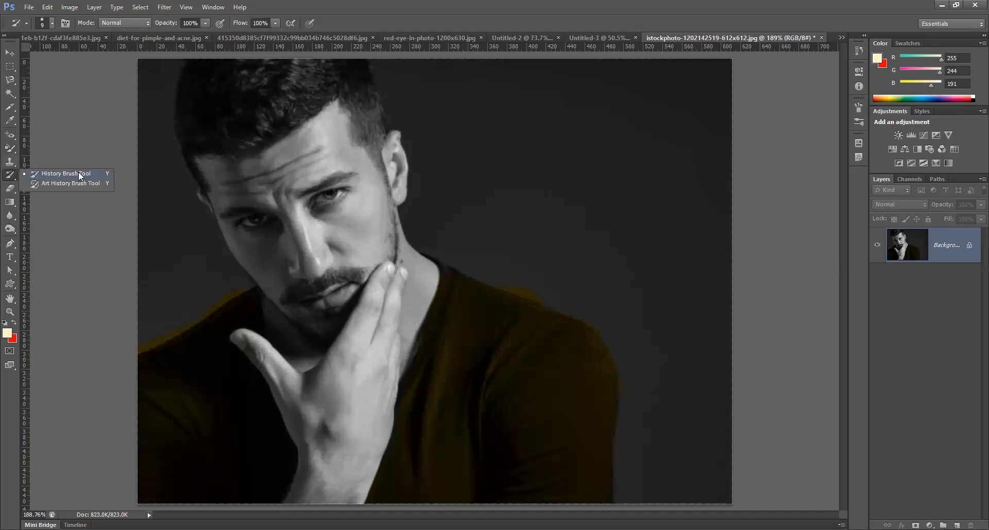
pyautogui.click(78, 173)
pyautogui.scroll(3, 527, 283)
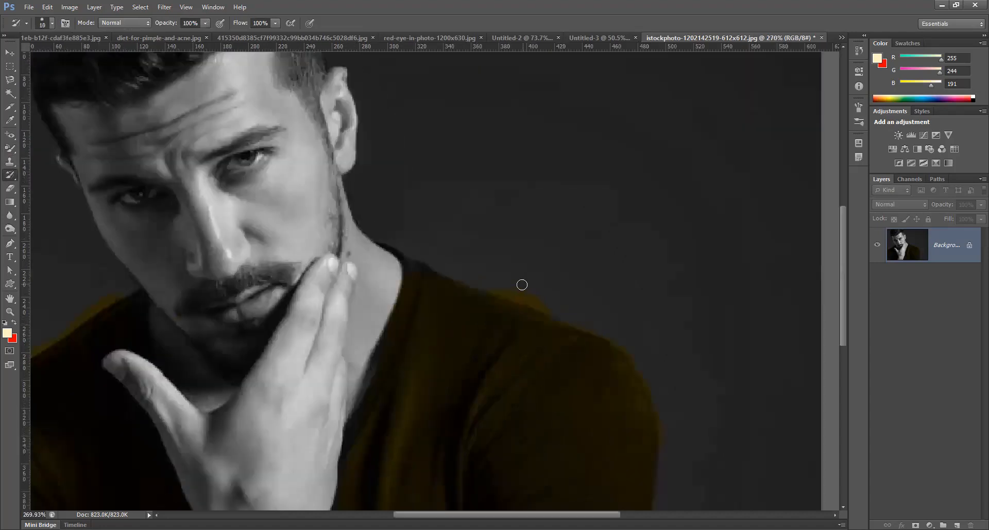
pyautogui.press(']')
pyautogui.moveTo(495, 280)
pyautogui.mouseDown()
pyautogui.moveTo(540, 302)
pyautogui.moveTo(523, 285)
pyautogui.moveTo(492, 278)
pyautogui.moveTo(635, 348)
pyautogui.moveTo(651, 365)
pyautogui.moveTo(673, 444)
pyautogui.mouseUp()
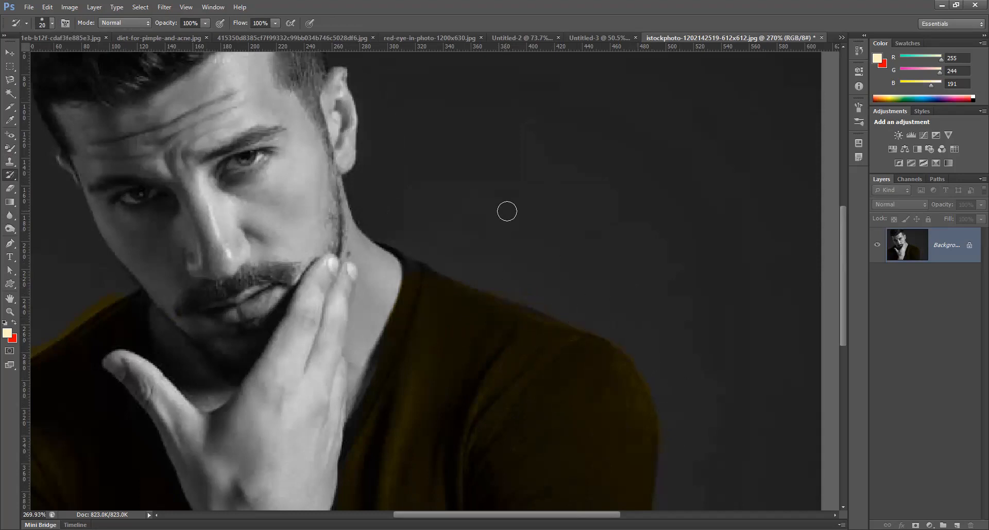
pyautogui.scroll(-5, 507, 212)
pyautogui.scroll(2, 235, 300)
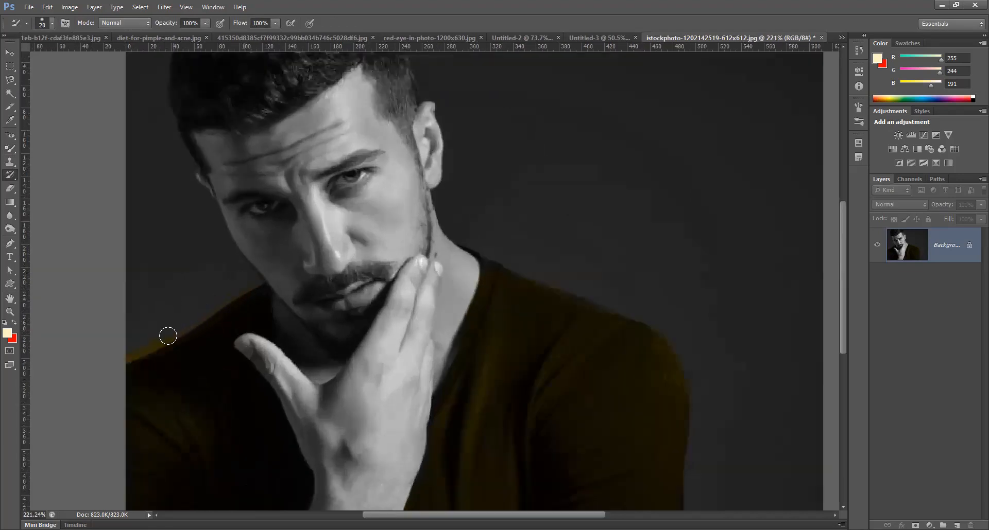
pyautogui.scroll(-5, 198, 294)
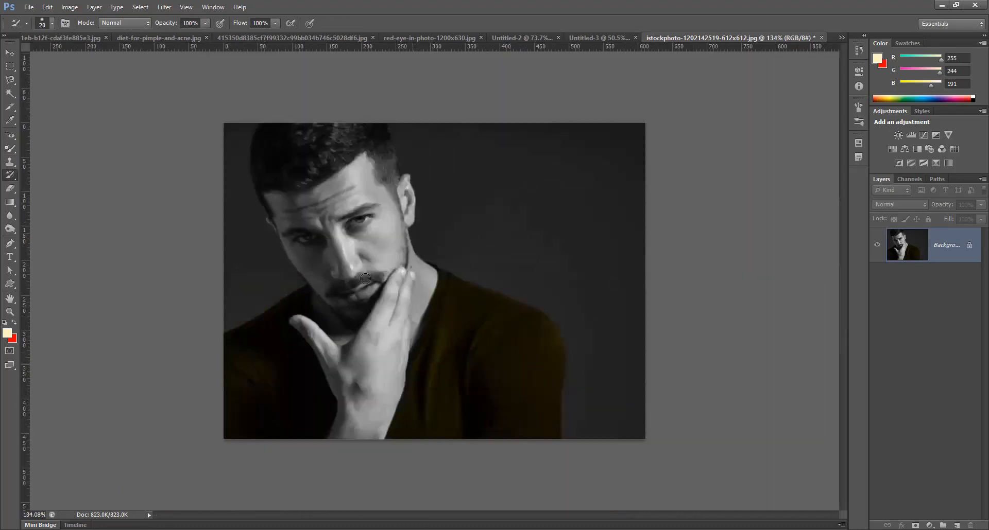
# Open the photo handsome-male-model-posing-elegant-smile-88528667 from the Photoshop folder.
pyautogui.click(31, 10)
pyautogui.click(59, 30)
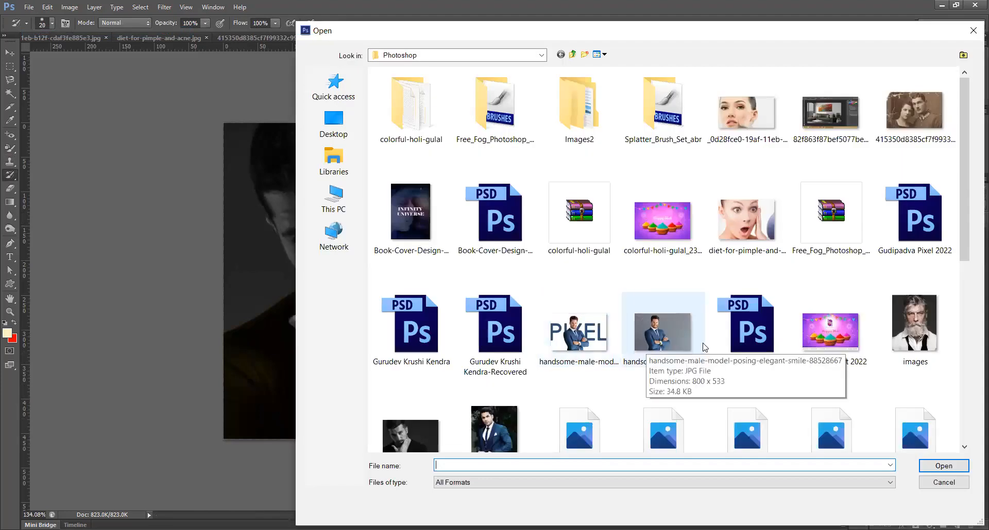
pyautogui.click(642, 337)
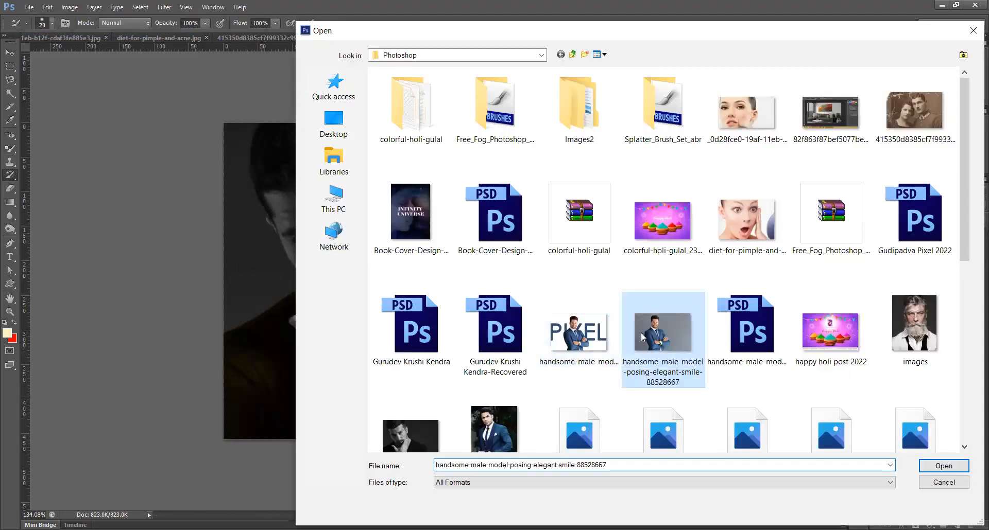
pyautogui.scroll(4, 329, 325)
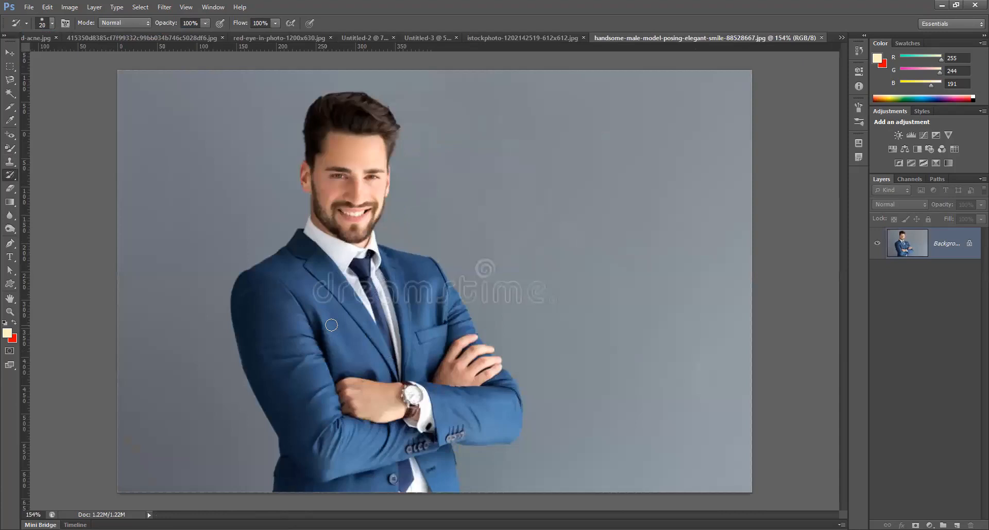
pyautogui.scroll(-2, 331, 325)
pyautogui.scroll(3, 328, 322)
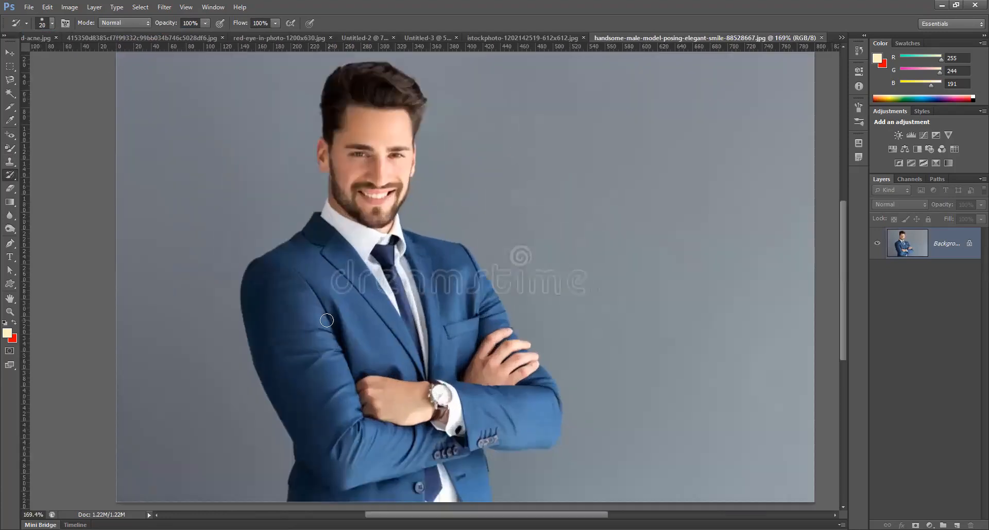
# Set the foreground color to magenta b60f9c.
pyautogui.click(7, 335)
pyautogui.click(476, 111)
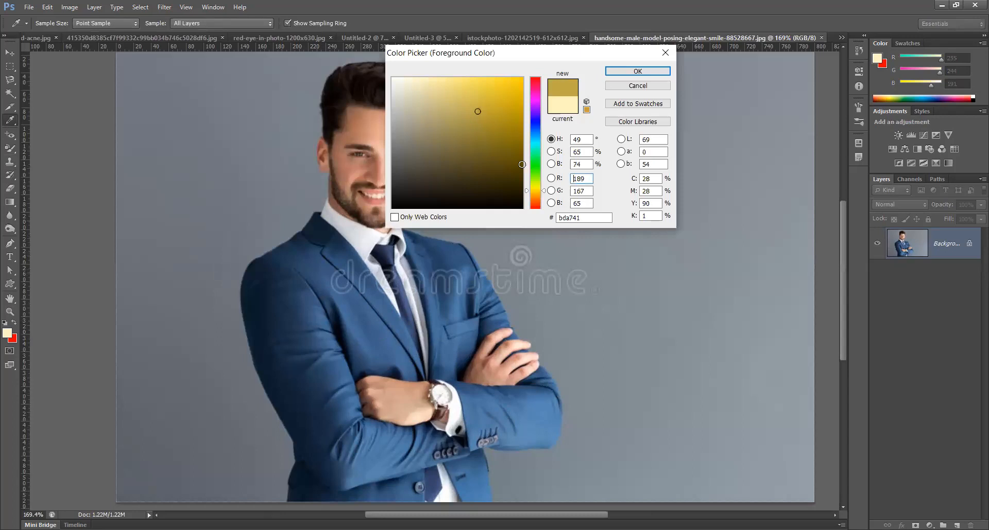
pyautogui.moveTo(535, 165)
pyautogui.mouseDown()
pyautogui.moveTo(537, 180)
pyautogui.moveTo(534, 97)
pyautogui.moveTo(511, 101)
pyautogui.moveTo(512, 115)
pyautogui.mouseUp()
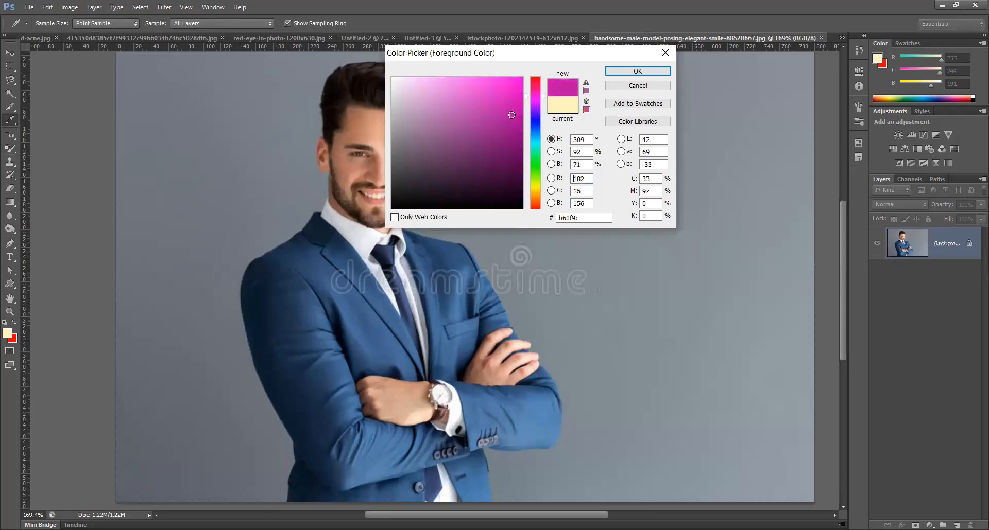
pyautogui.click(623, 74)
# Try to paint the blue jacket's shoulder with the History Brush at size 40.
pyautogui.press('y')
pyautogui.scroll(3, 307, 274)
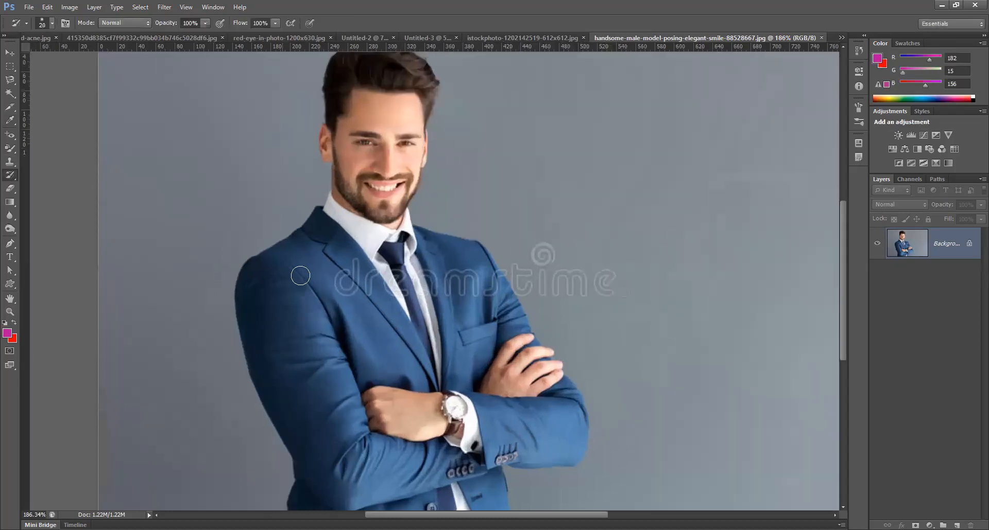
pyautogui.press(']')
pyautogui.press(']')
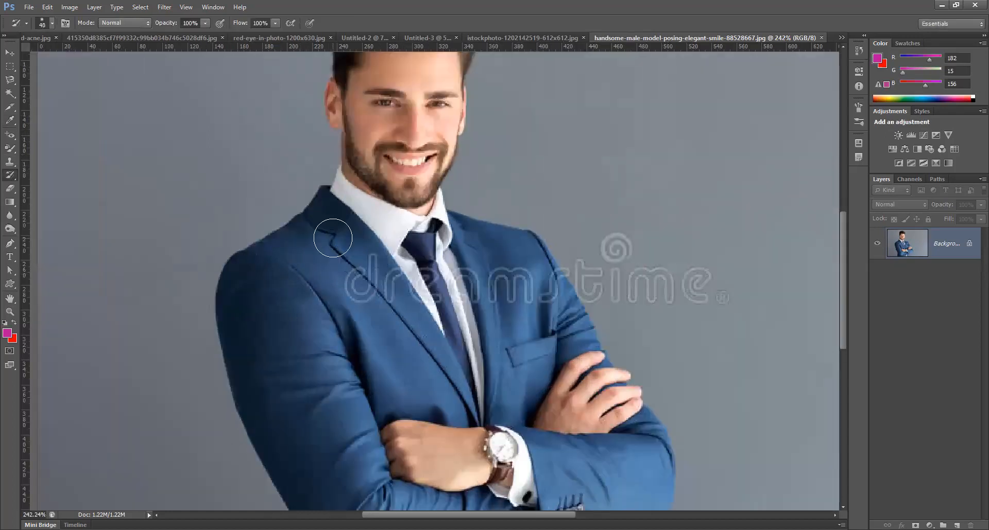
pyautogui.moveTo(308, 239)
pyautogui.mouseDown()
pyautogui.moveTo(297, 270)
pyautogui.moveTo(243, 302)
pyautogui.mouseUp()
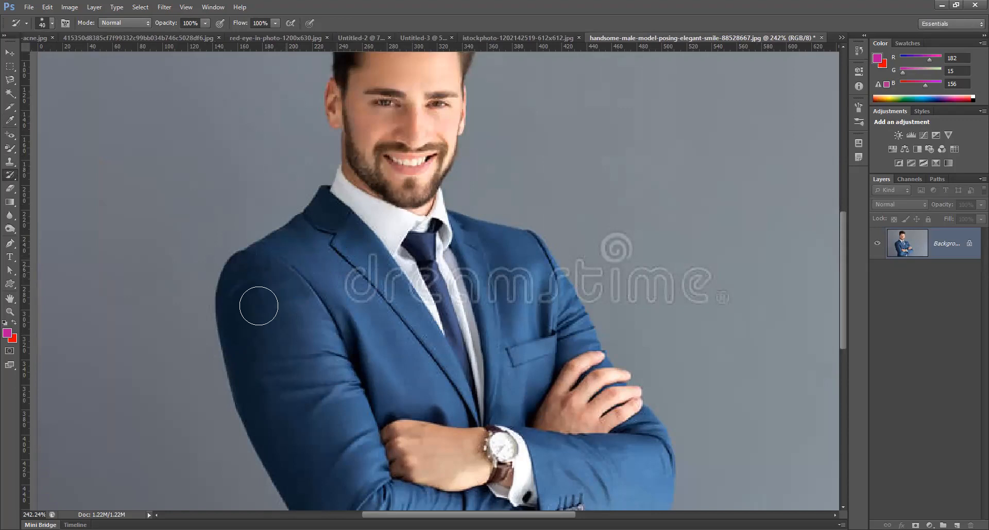
# Convert the locked Background into a regular layer named Layer 0.
pyautogui.doubleClick(951, 245)
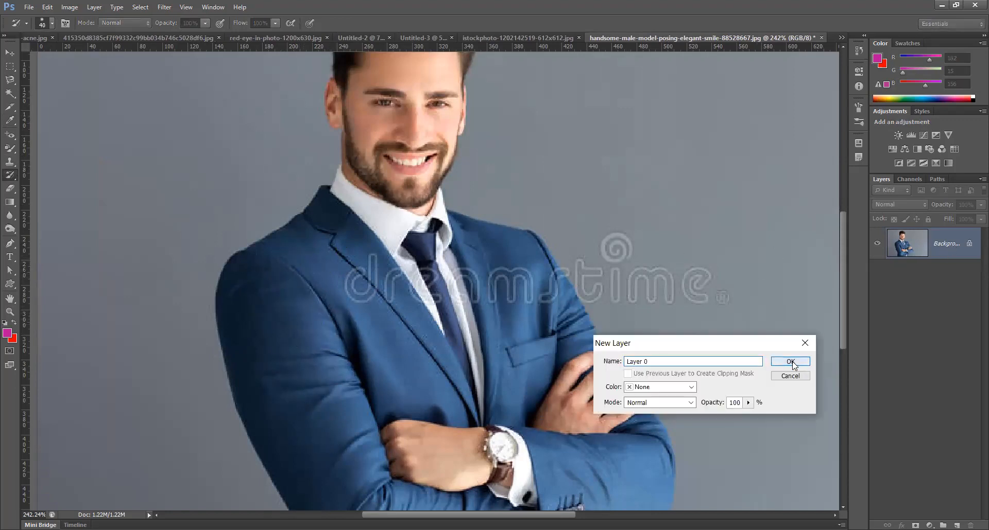
pyautogui.click(791, 362)
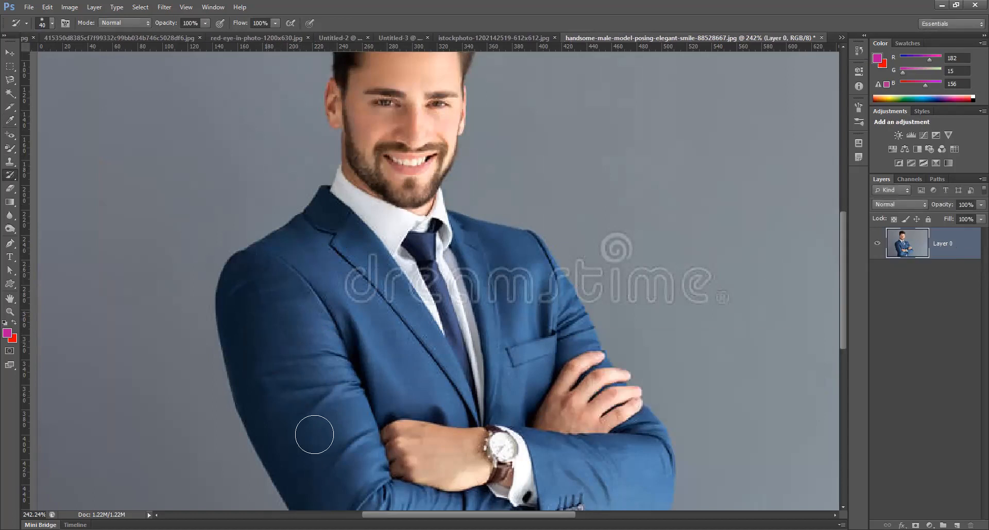
# Set the foreground color to dark purple 300029.
pyautogui.scroll(-2, 248, 330)
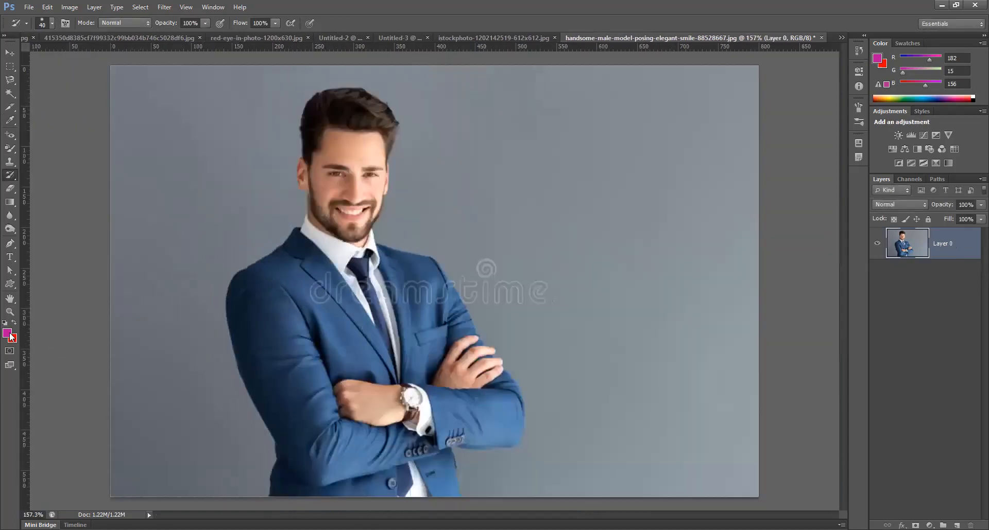
pyautogui.moveTo(499, 144); pyautogui.dragTo(524, 184)
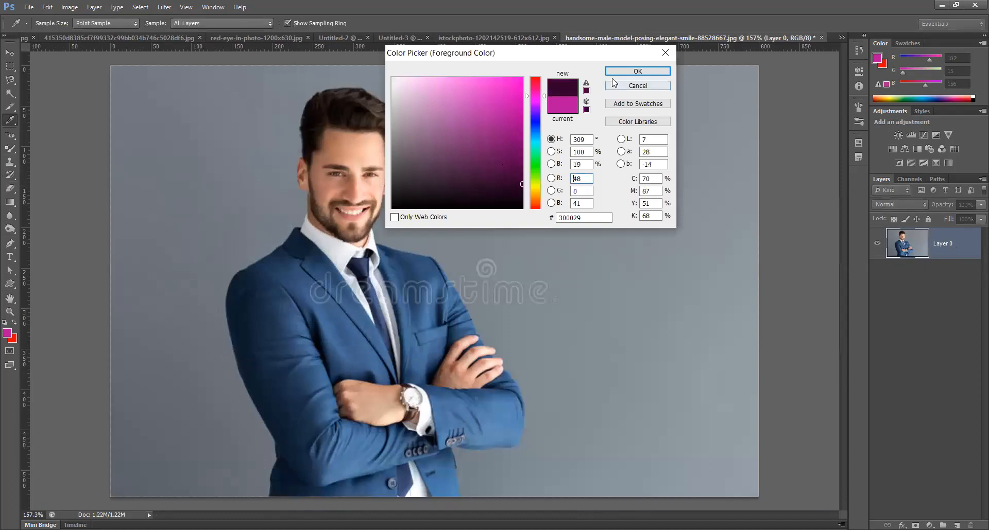
pyautogui.press('Return')
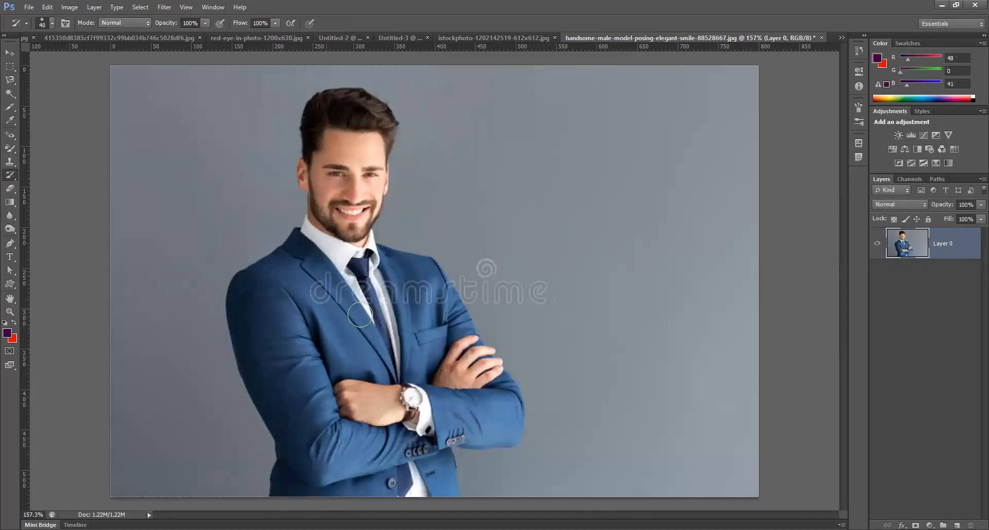
# Choose the Color Replacement tool and set the foreground color to magenta aa0090.
pyautogui.scroll(3, 327, 259)
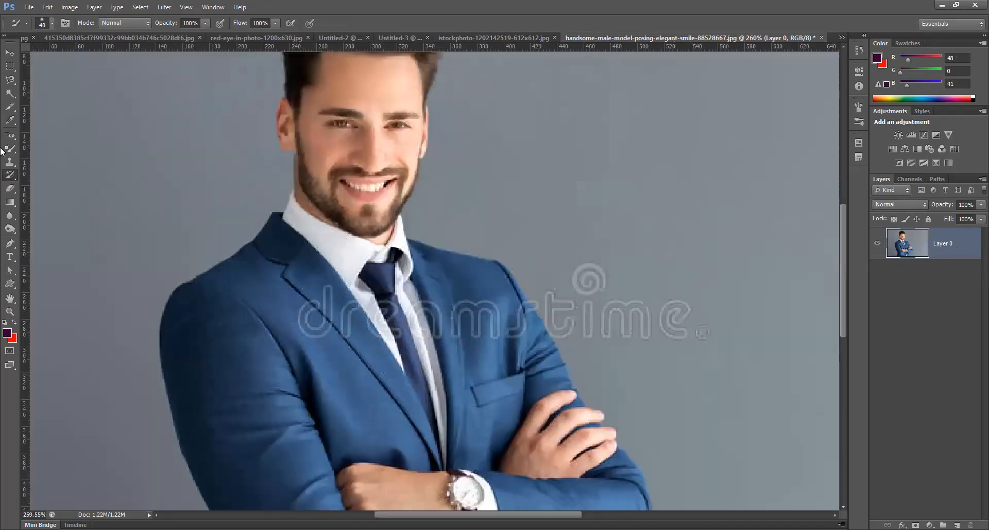
pyautogui.rightClick(7, 179)
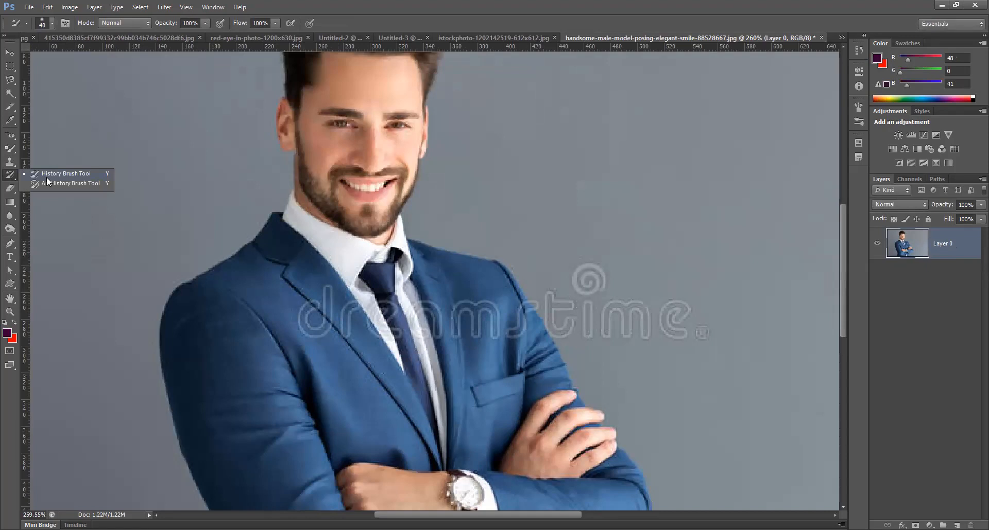
pyautogui.click(8, 149)
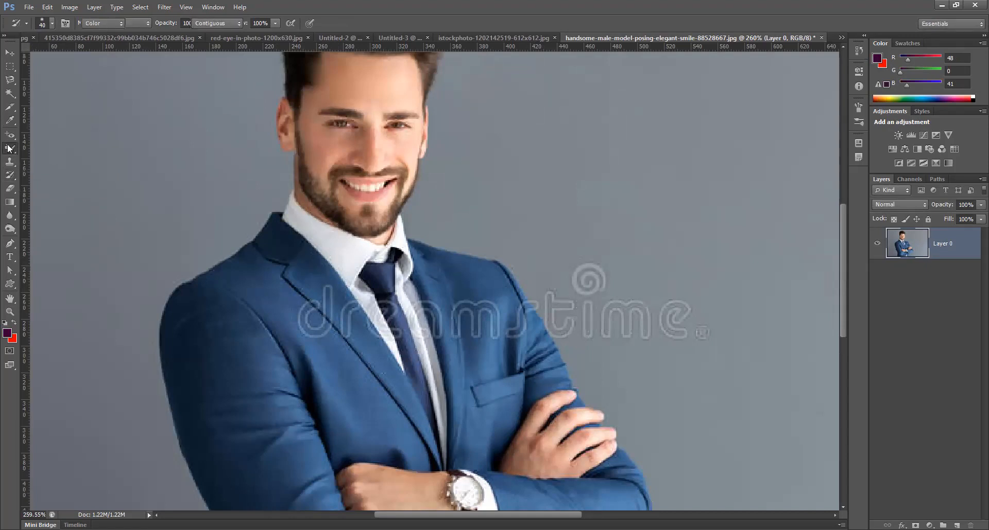
pyautogui.rightClick(8, 149)
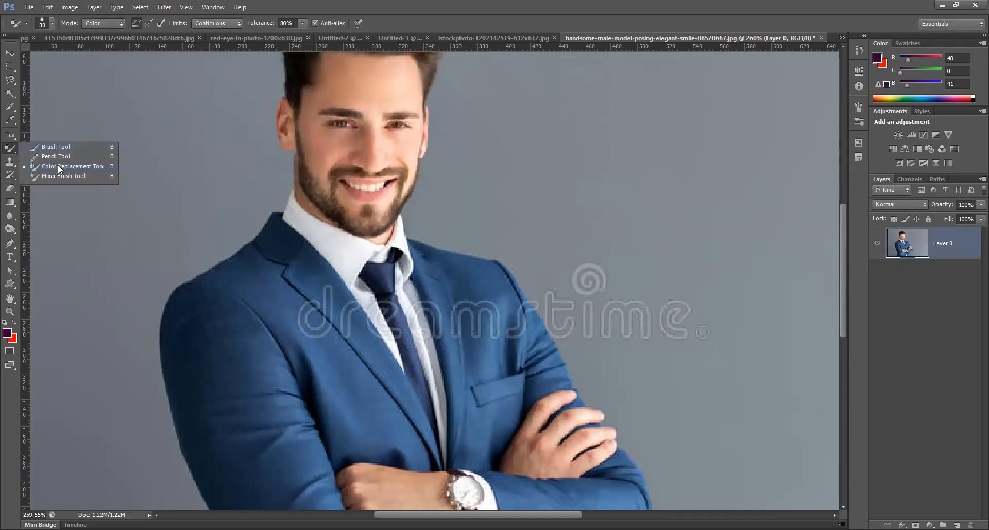
pyautogui.click(45, 168)
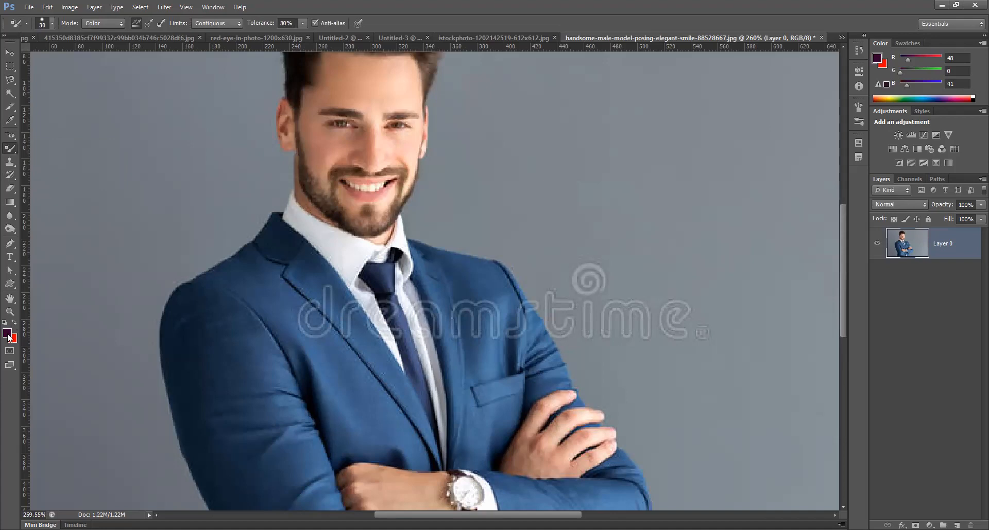
pyautogui.click(8, 333)
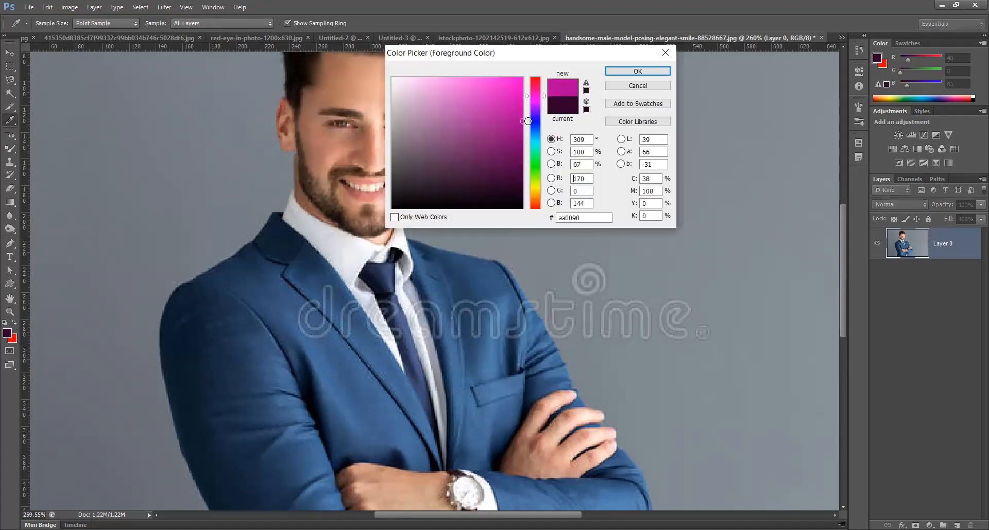
pyautogui.click(636, 71)
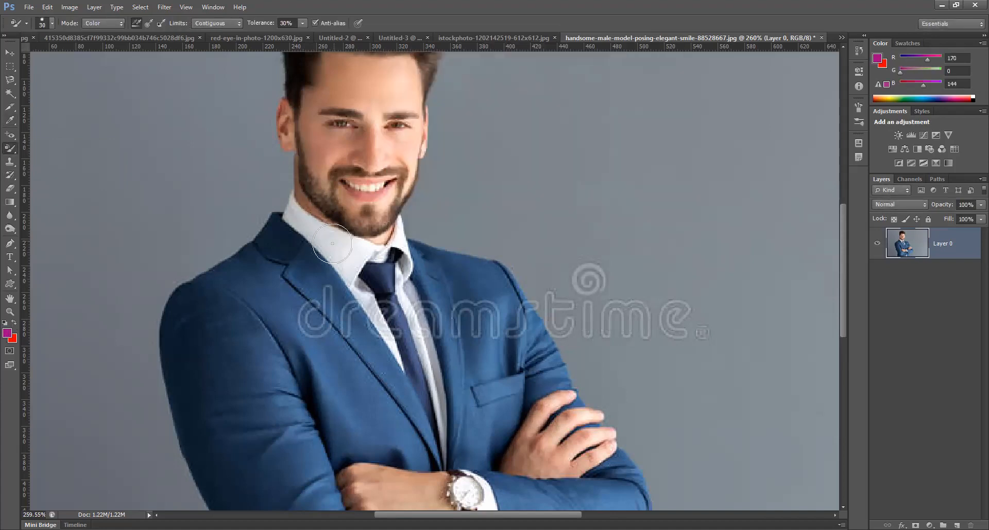
# Try a magenta Color Replacement stroke on the jacket lapel beside the collar, then undo it.
pyautogui.scroll(-4, 275, 270)
pyautogui.scroll(3, 278, 288)
pyautogui.moveTo(280, 240); pyautogui.dragTo(298, 269)
pyautogui.scroll(-3, 284, 283)
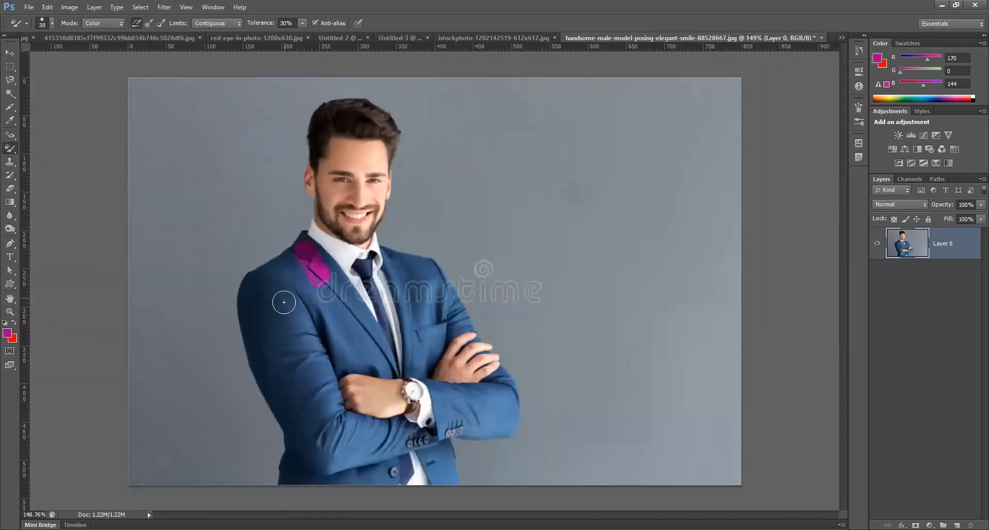
pyautogui.press('z')
# Recolor the jacket's near shoulder, near sleeve, front and crossed forearms magenta with the Color Replacement tool at size 30 and 30% tolerance.
pyautogui.press('b')
pyautogui.moveTo(298, 258)
pyautogui.mouseDown()
pyautogui.moveTo(276, 292)
pyautogui.moveTo(299, 269)
pyautogui.moveTo(259, 286)
pyautogui.moveTo(254, 311)
pyautogui.moveTo(273, 372)
pyautogui.moveTo(249, 328)
pyautogui.moveTo(274, 403)
pyautogui.moveTo(304, 444)
pyautogui.mouseUp()
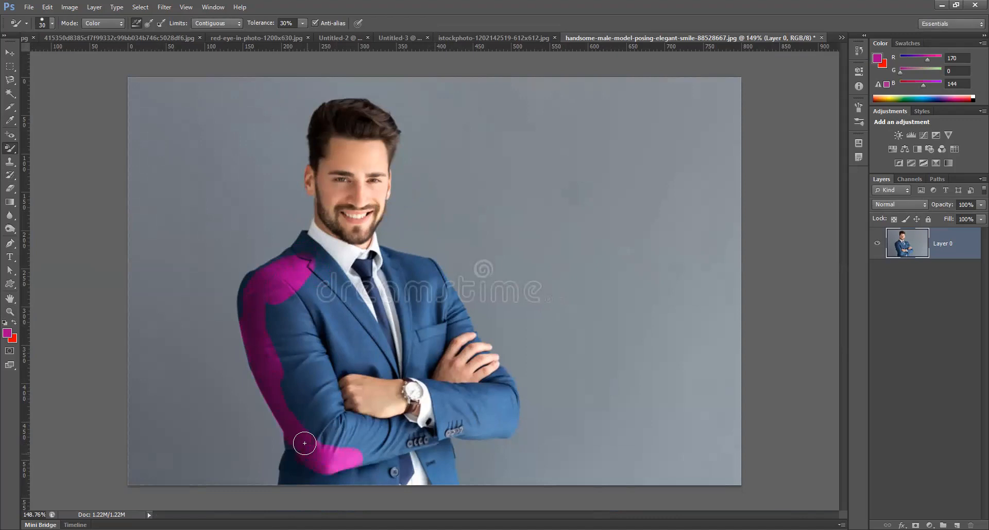
pyautogui.moveTo(304, 443)
pyautogui.mouseDown()
pyautogui.moveTo(408, 444)
pyautogui.moveTo(386, 424)
pyautogui.moveTo(303, 421)
pyautogui.moveTo(330, 405)
pyautogui.moveTo(278, 406)
pyautogui.moveTo(293, 370)
pyautogui.moveTo(329, 382)
pyautogui.moveTo(289, 371)
pyautogui.moveTo(303, 332)
pyautogui.moveTo(333, 402)
pyautogui.moveTo(332, 390)
pyautogui.moveTo(301, 334)
pyautogui.moveTo(273, 344)
pyautogui.moveTo(261, 308)
pyautogui.moveTo(245, 316)
pyautogui.moveTo(261, 279)
pyautogui.mouseUp()
pyautogui.moveTo(260, 302)
pyautogui.mouseDown()
pyautogui.moveTo(292, 257)
pyautogui.moveTo(263, 275)
pyautogui.moveTo(305, 239)
pyautogui.moveTo(323, 270)
pyautogui.moveTo(272, 341)
pyautogui.moveTo(307, 295)
pyautogui.moveTo(330, 292)
pyautogui.moveTo(284, 330)
pyautogui.moveTo(284, 304)
pyautogui.moveTo(354, 293)
pyautogui.moveTo(384, 317)
pyautogui.moveTo(411, 315)
pyautogui.moveTo(484, 359)
pyautogui.moveTo(459, 383)
pyautogui.moveTo(505, 413)
pyautogui.moveTo(392, 435)
pyautogui.moveTo(422, 440)
pyautogui.moveTo(470, 423)
pyautogui.moveTo(407, 443)
pyautogui.moveTo(499, 425)
pyautogui.moveTo(488, 383)
pyautogui.moveTo(485, 394)
pyautogui.moveTo(428, 354)
pyautogui.moveTo(425, 319)
pyautogui.moveTo(449, 335)
pyautogui.moveTo(466, 371)
pyautogui.moveTo(469, 357)
pyautogui.moveTo(479, 362)
pyautogui.moveTo(461, 336)
pyautogui.moveTo(497, 407)
pyautogui.moveTo(446, 346)
pyautogui.moveTo(431, 374)
pyautogui.moveTo(403, 383)
pyautogui.moveTo(441, 388)
pyautogui.mouseUp()
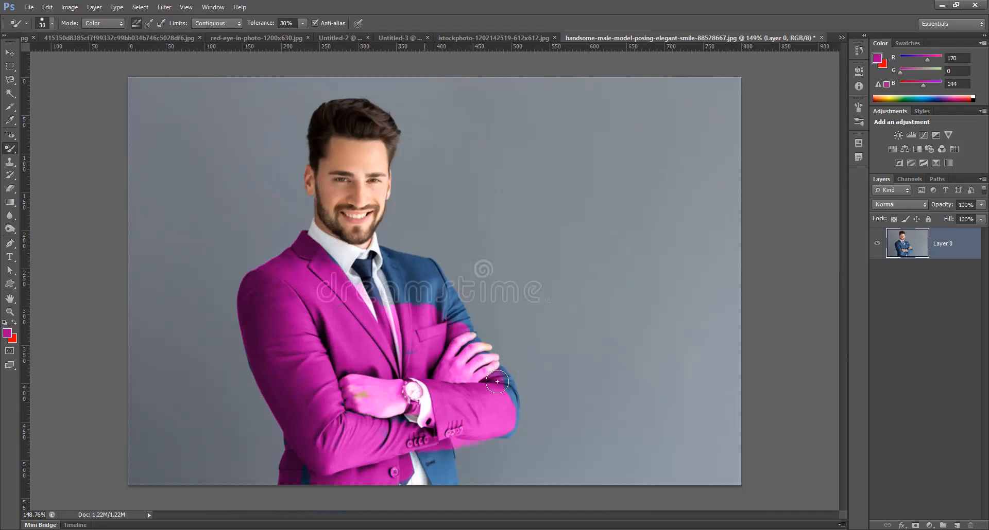
# Recolor the remaining blue on the jacket's chest, far sleeve, elbow and lower hem magenta.
pyautogui.moveTo(431, 273)
pyautogui.mouseDown()
pyautogui.moveTo(385, 256)
pyautogui.moveTo(393, 279)
pyautogui.moveTo(383, 275)
pyautogui.moveTo(408, 318)
pyautogui.moveTo(405, 282)
pyautogui.moveTo(423, 313)
pyautogui.mouseUp()
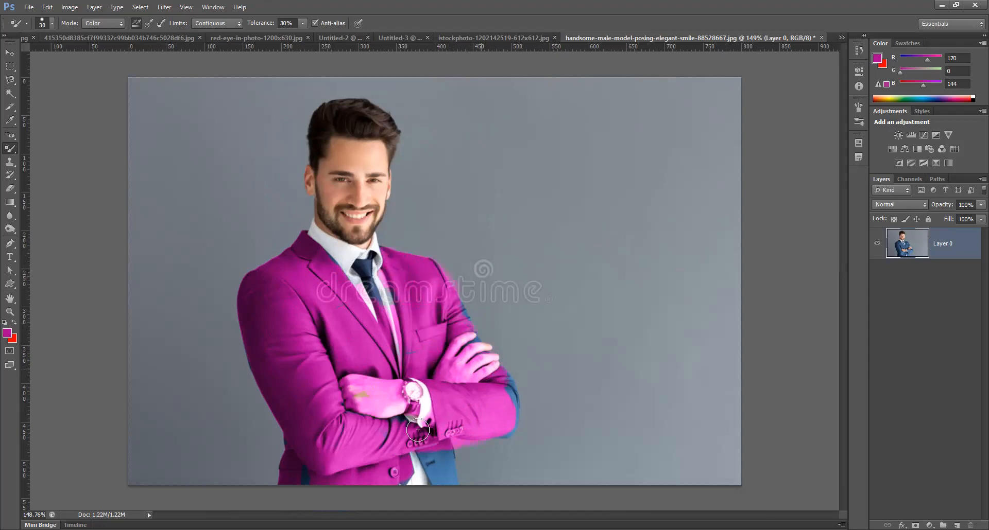
pyautogui.moveTo(533, 394)
pyautogui.mouseDown()
pyautogui.moveTo(505, 363)
pyautogui.moveTo(519, 416)
pyautogui.moveTo(494, 390)
pyautogui.mouseUp()
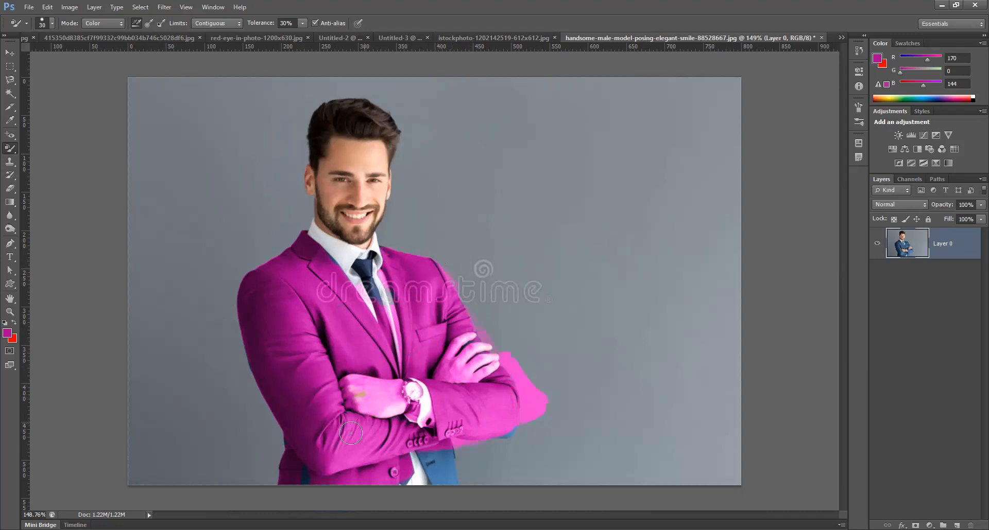
pyautogui.moveTo(423, 444)
pyautogui.mouseDown()
pyautogui.moveTo(446, 446)
pyautogui.moveTo(435, 429)
pyautogui.mouseUp()
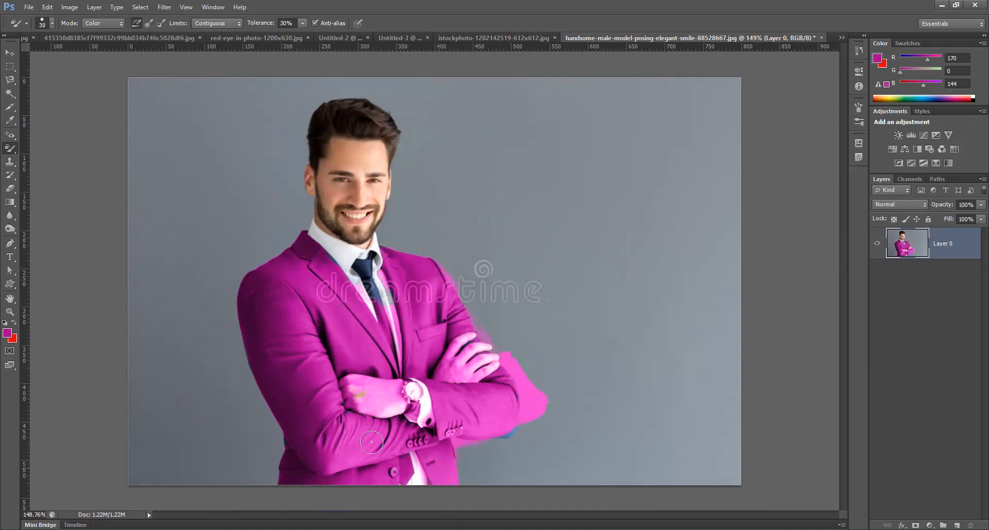
# Recolor the lapel edge along the shirt collar and the navy tie magenta.
pyautogui.scroll(2, 346, 366)
pyautogui.moveTo(292, 228)
pyautogui.mouseDown()
pyautogui.moveTo(311, 222)
pyautogui.moveTo(312, 206)
pyautogui.moveTo(319, 221)
pyautogui.mouseUp()
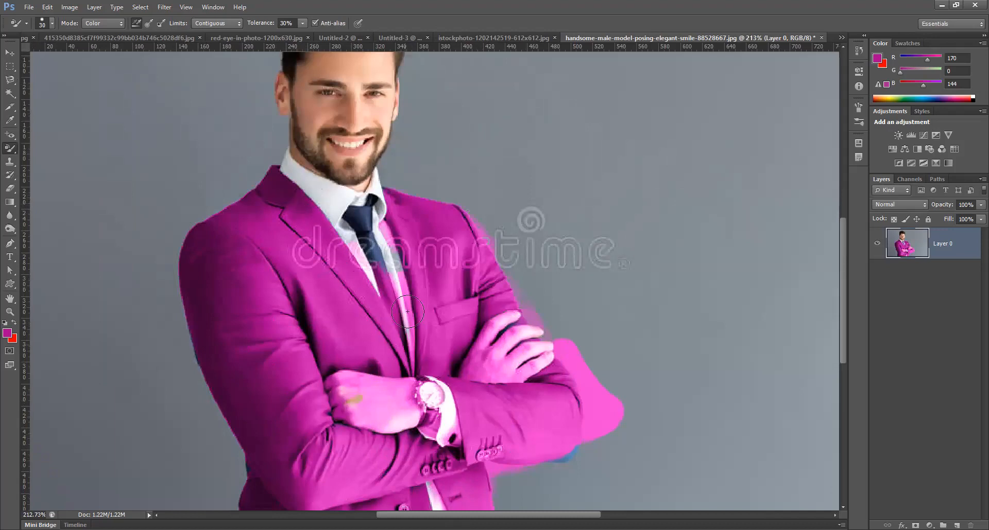
pyautogui.moveTo(376, 272)
pyautogui.mouseDown()
pyautogui.moveTo(353, 213)
pyautogui.moveTo(371, 195)
pyautogui.moveTo(362, 241)
pyautogui.mouseUp()
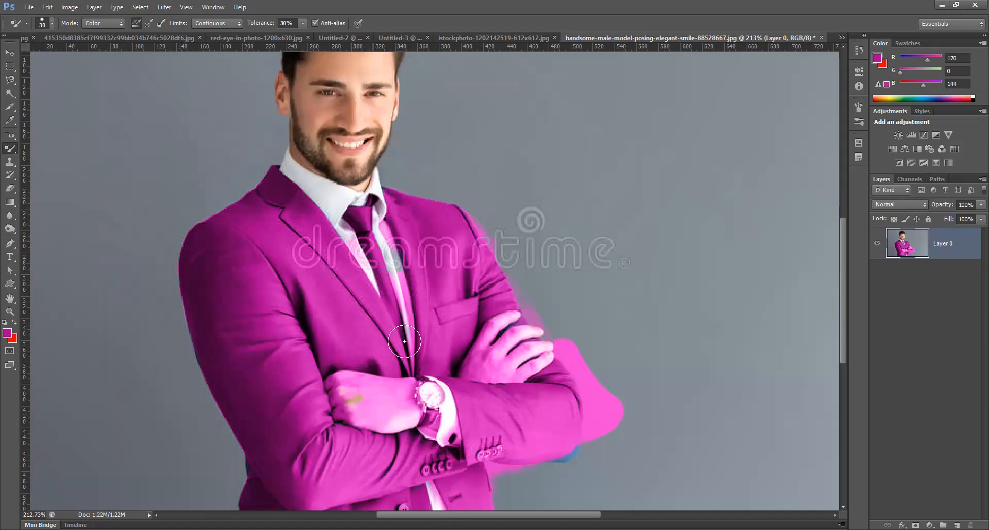
pyautogui.scroll(-3, 407, 350)
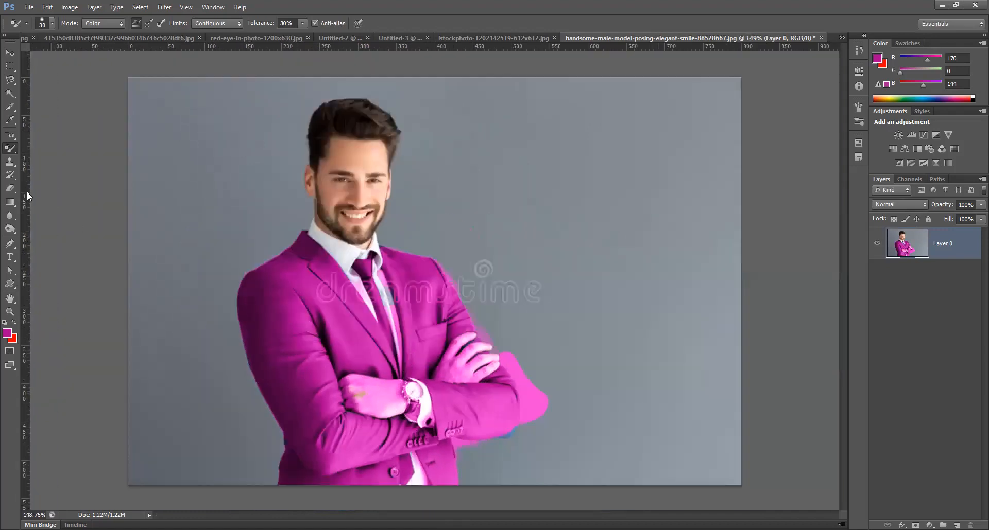
# Restore the original color of both hands, the watch and the shirt cuff with the History Brush at size 40.
pyautogui.click(10, 175)
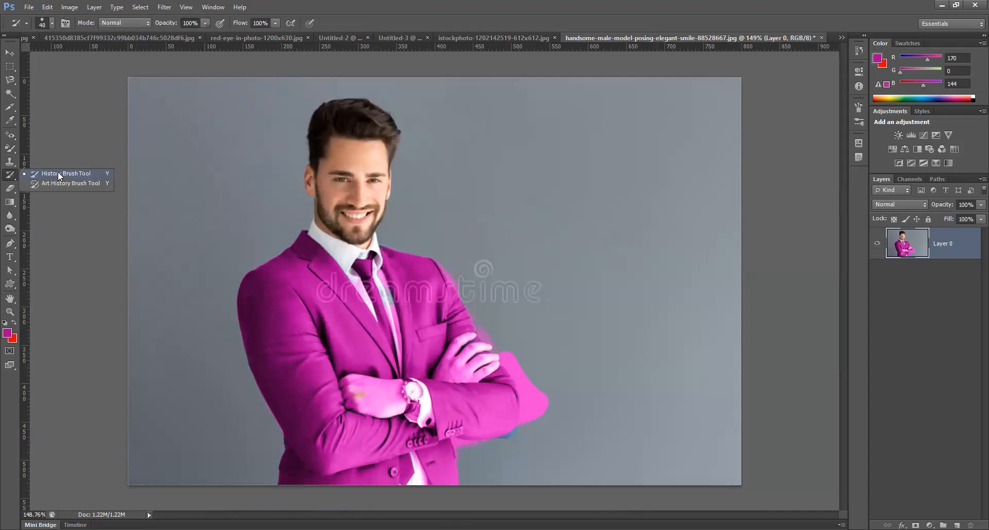
pyautogui.click(58, 172)
pyautogui.scroll(3, 361, 401)
pyautogui.moveTo(432, 405)
pyautogui.mouseDown()
pyautogui.moveTo(379, 395)
pyautogui.moveTo(399, 388)
pyautogui.moveTo(434, 407)
pyautogui.moveTo(358, 419)
pyautogui.moveTo(364, 410)
pyautogui.moveTo(343, 407)
pyautogui.moveTo(336, 380)
pyautogui.moveTo(372, 392)
pyautogui.moveTo(432, 390)
pyautogui.moveTo(419, 416)
pyautogui.moveTo(429, 402)
pyautogui.mouseUp()
pyautogui.moveTo(519, 395)
pyautogui.mouseDown()
pyautogui.moveTo(523, 360)
pyautogui.moveTo(518, 350)
pyautogui.moveTo(504, 363)
pyautogui.moveTo(501, 350)
pyautogui.moveTo(541, 345)
pyautogui.moveTo(530, 366)
pyautogui.moveTo(492, 361)
pyautogui.moveTo(489, 338)
pyautogui.moveTo(514, 317)
pyautogui.moveTo(512, 332)
pyautogui.moveTo(536, 355)
pyautogui.moveTo(555, 335)
pyautogui.mouseUp()
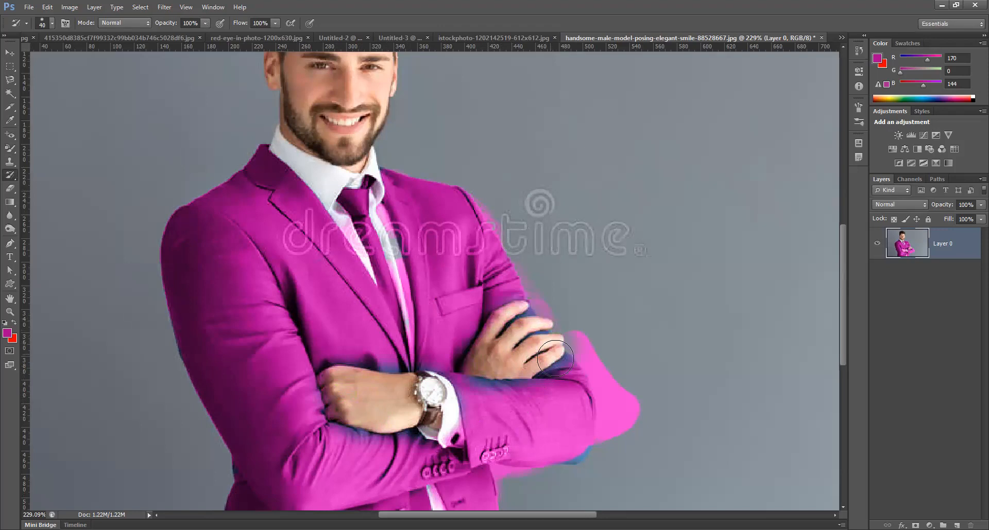
pyautogui.scroll(-1, 555, 336)
pyautogui.scroll(-1, 533, 421)
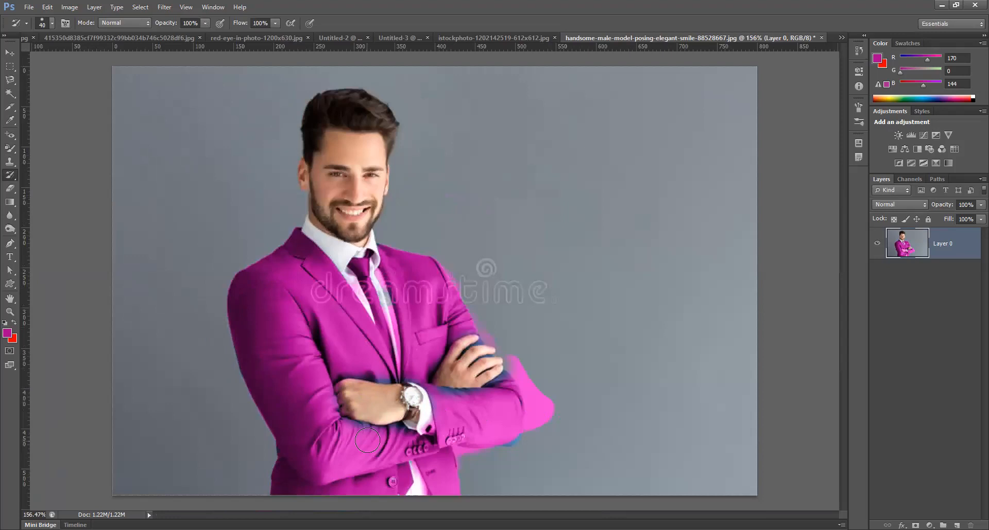
pyautogui.scroll(2, 360, 440)
pyautogui.scroll(-1, 348, 432)
pyautogui.scroll(3, 349, 430)
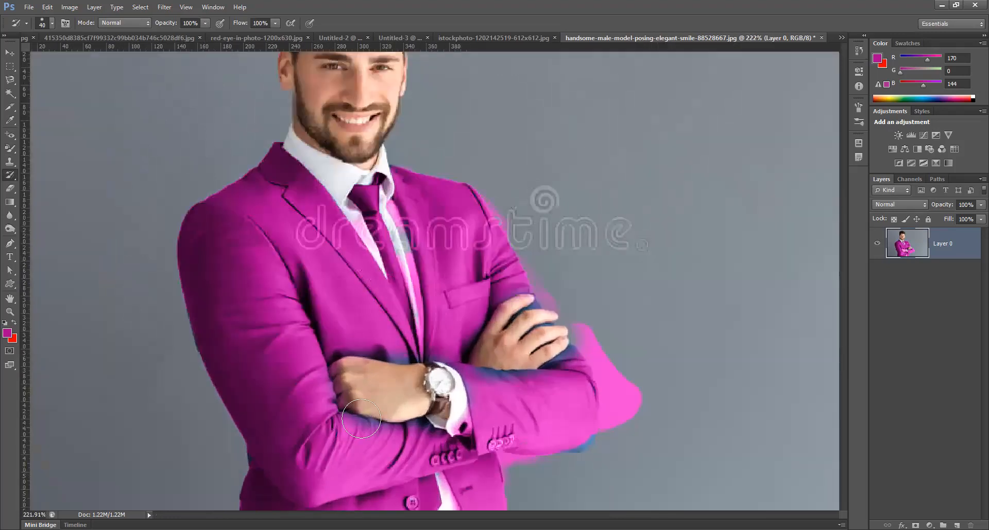
pyautogui.moveTo(339, 431); pyautogui.dragTo(350, 382)
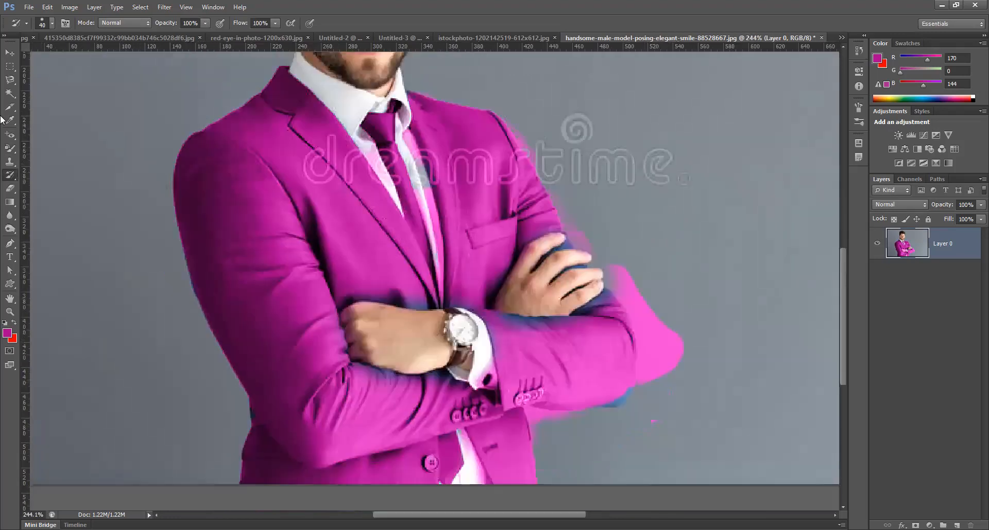
# Recolor the blue fringes around the hands and sleeve edges magenta with the Color Replacement tool, reducing the brush to size 9 and then 3.
pyautogui.click(12, 147)
pyautogui.rightClick(13, 147)
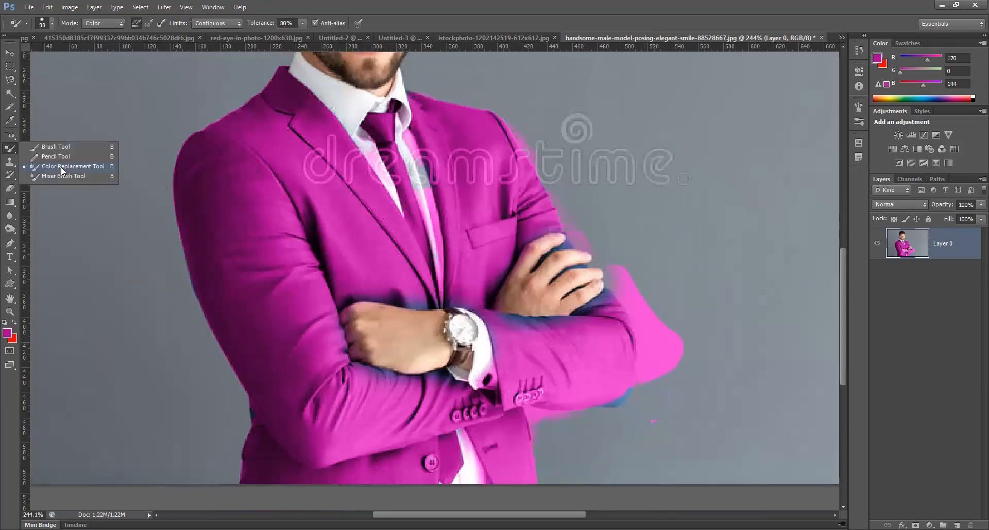
pyautogui.click(61, 170)
pyautogui.press('[')
pyautogui.press('[')
pyautogui.press('[')
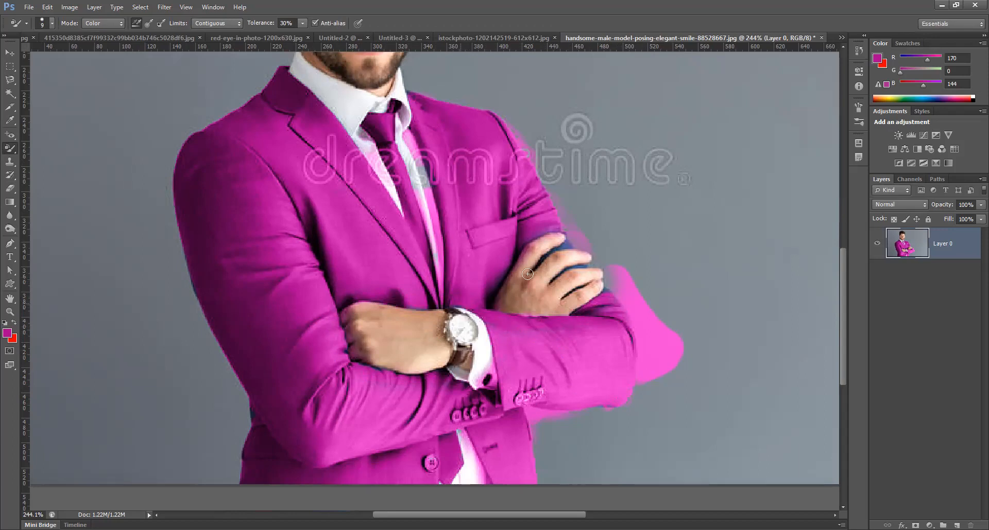
pyautogui.keyDown('alt'); pyautogui.scroll(3, 551, 225); pyautogui.keyUp('alt')
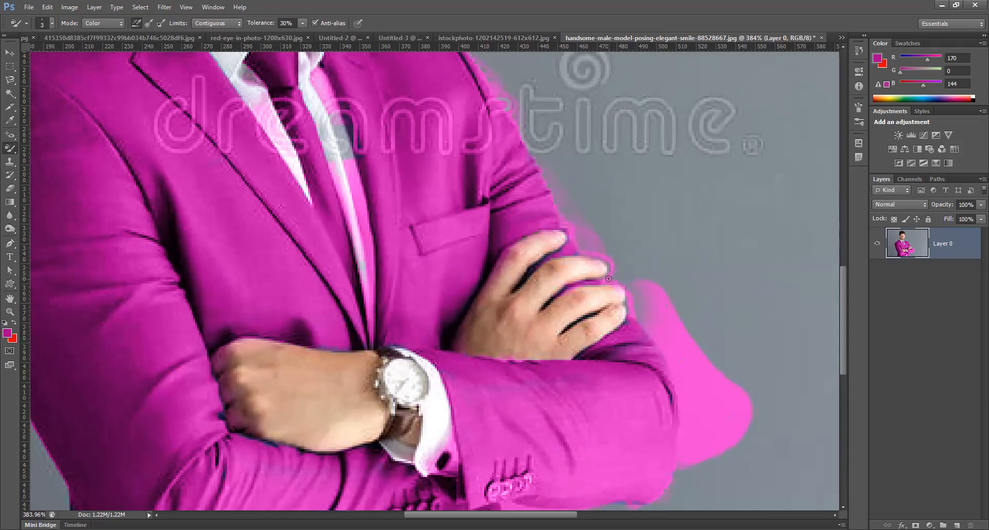
pyautogui.scroll(-5, 605, 257)
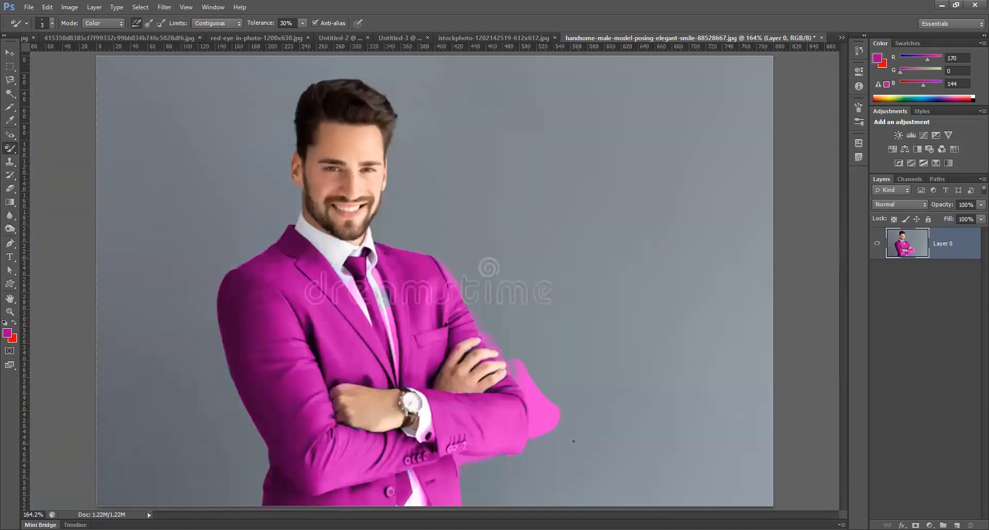
# Restore the gray background beside the man's far sleeve and elbow with the History Brush.
pyautogui.moveTo(10, 175); pyautogui.dragTo(110, 178)
pyautogui.click(230, 182)
pyautogui.moveTo(522, 358)
pyautogui.mouseDown()
pyautogui.moveTo(535, 378)
pyautogui.moveTo(502, 339)
pyautogui.mouseUp()
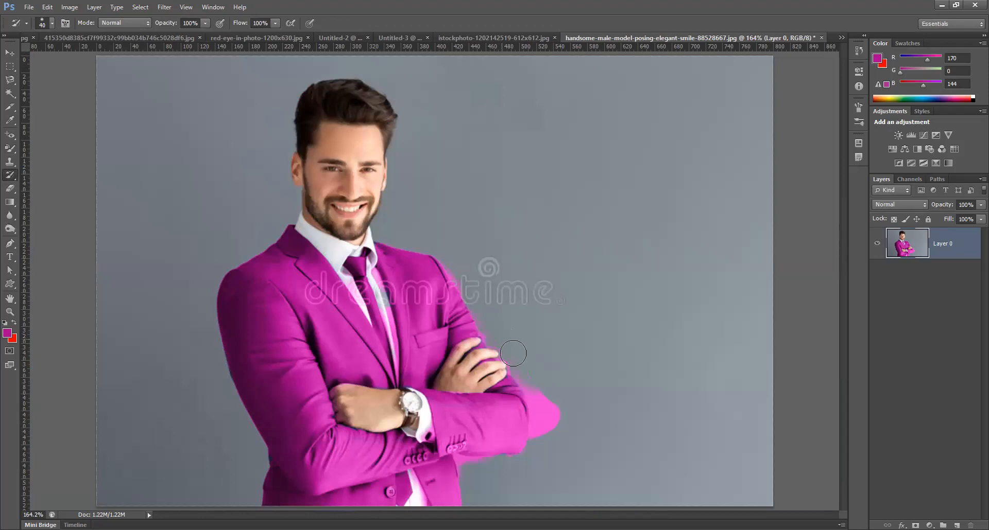
pyautogui.moveTo(547, 407)
pyautogui.mouseDown()
pyautogui.moveTo(544, 440)
pyautogui.moveTo(551, 401)
pyautogui.mouseUp()
pyautogui.scroll(-3, 567, 355)
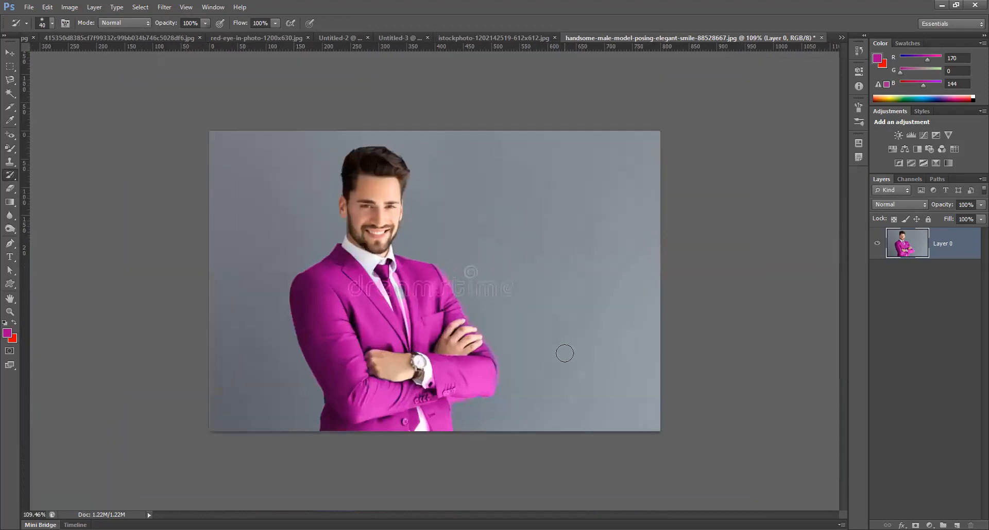
pyautogui.scroll(4, 553, 345)
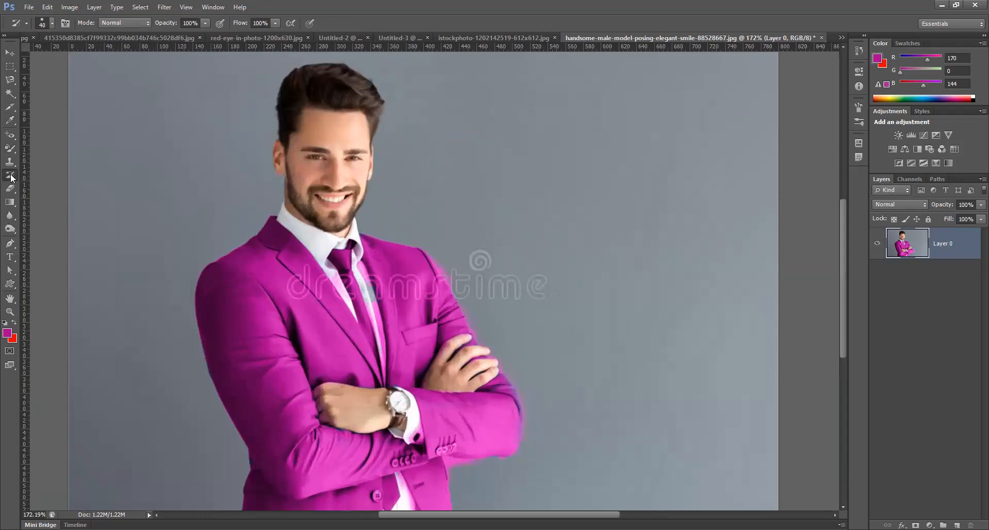
# Switch to the Mixer Brush tool and open the colorful-holi-gulal_23-2148849758.jpg image.
pyautogui.rightClick(12, 178)
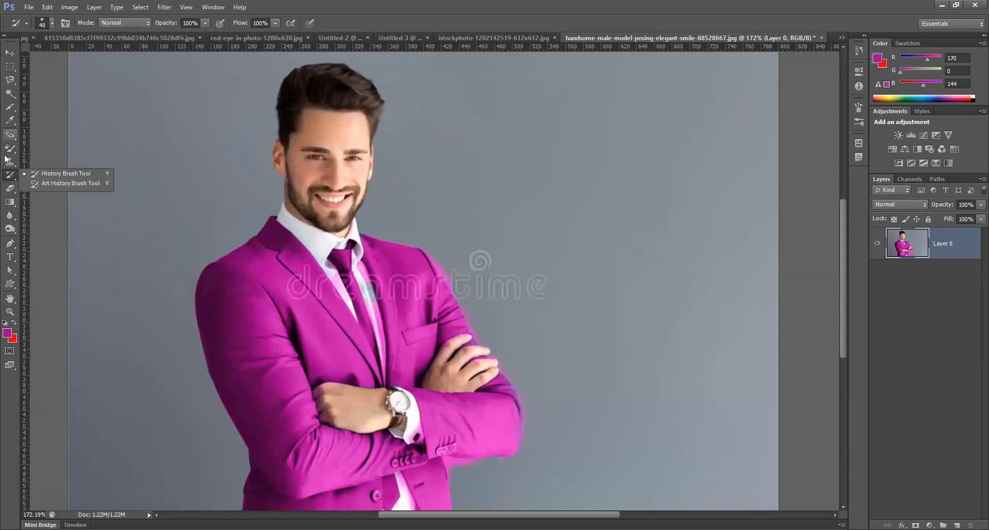
pyautogui.rightClick(9, 137)
pyautogui.rightClick(10, 148)
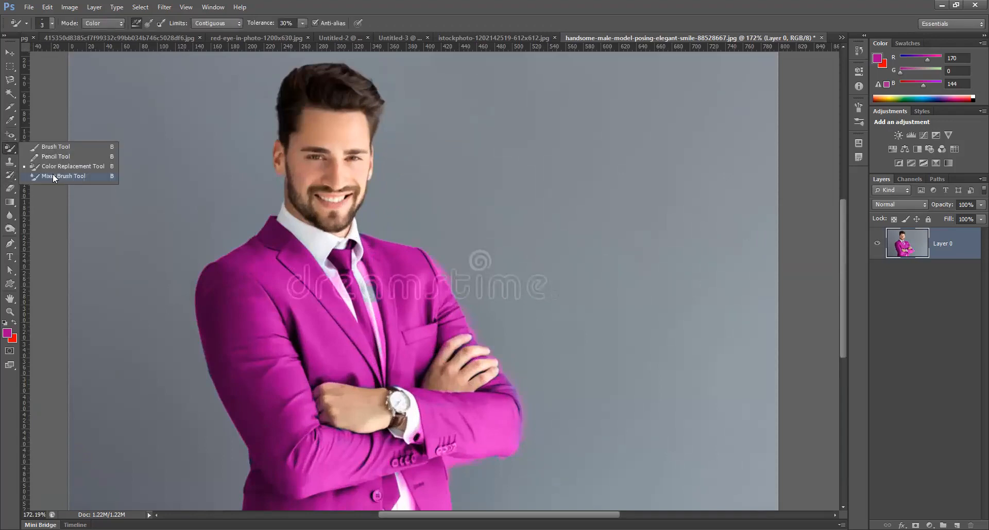
pyautogui.click(53, 176)
pyautogui.click(29, 7)
pyautogui.click(46, 32)
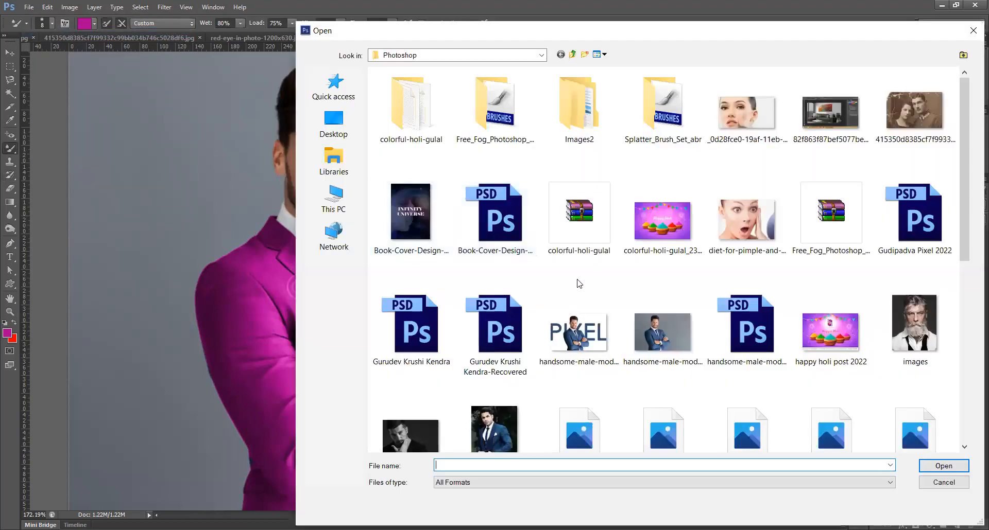
pyautogui.doubleClick(662, 221)
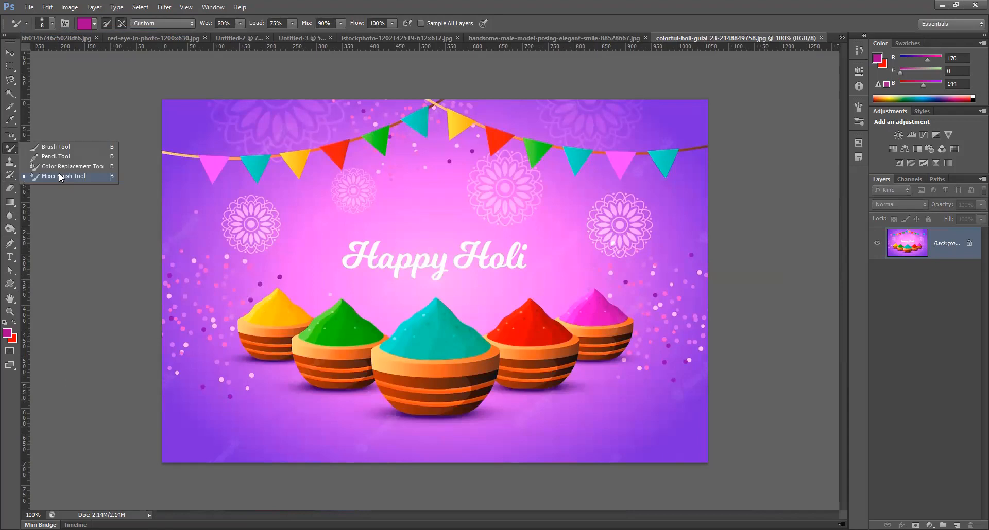
# Enlarge the Mixer Brush to size 60.
pyautogui.click(60, 176)
pyautogui.press(']')
pyautogui.press(']')
pyautogui.press(']')
pyautogui.press(']')
pyautogui.press(']')
pyautogui.press(']')
# Swap the foreground and background colors repeatedly, trying and undoing a Mixer Brush stroke in the Holi banner's upper-left corner.
pyautogui.press('x')
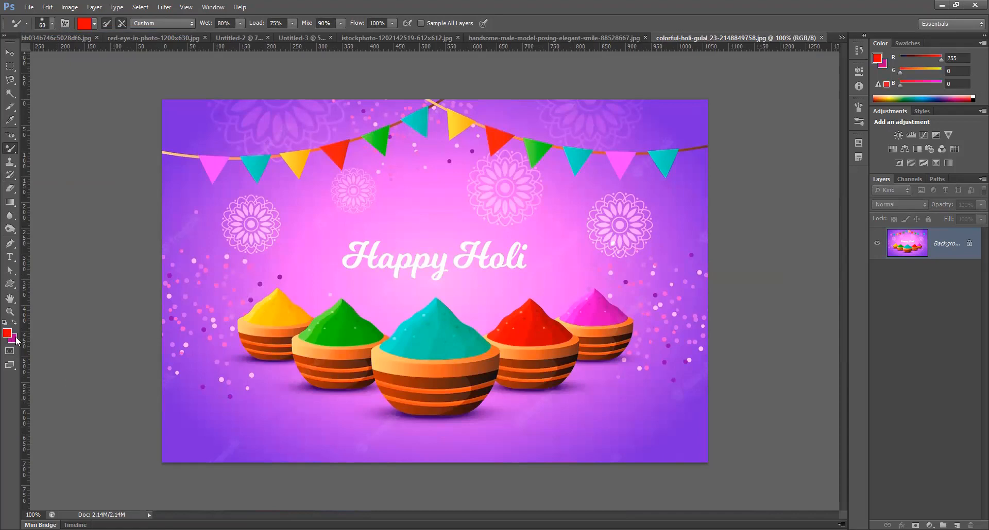
pyautogui.press('x')
pyautogui.press('x')
pyautogui.press('x')
pyautogui.press('x')
pyautogui.press('x')
pyautogui.press('x')
pyautogui.press('x')
pyautogui.press('x')
pyautogui.press('x')
pyautogui.press('x')
pyautogui.press('x')
pyautogui.press('x')
pyautogui.press('x')
pyautogui.press('x')
pyautogui.moveTo(149, 109)
pyautogui.mouseDown()
pyautogui.moveTo(275, 92)
pyautogui.moveTo(128, 120)
pyautogui.moveTo(189, 106)
pyautogui.moveTo(320, 108)
pyautogui.moveTo(165, 120)
pyautogui.moveTo(306, 121)
pyautogui.moveTo(255, 129)
pyautogui.moveTo(378, 105)
pyautogui.moveTo(269, 106)
pyautogui.moveTo(291, 128)
pyautogui.mouseUp()
pyautogui.hotkey('ctrl', 'z')
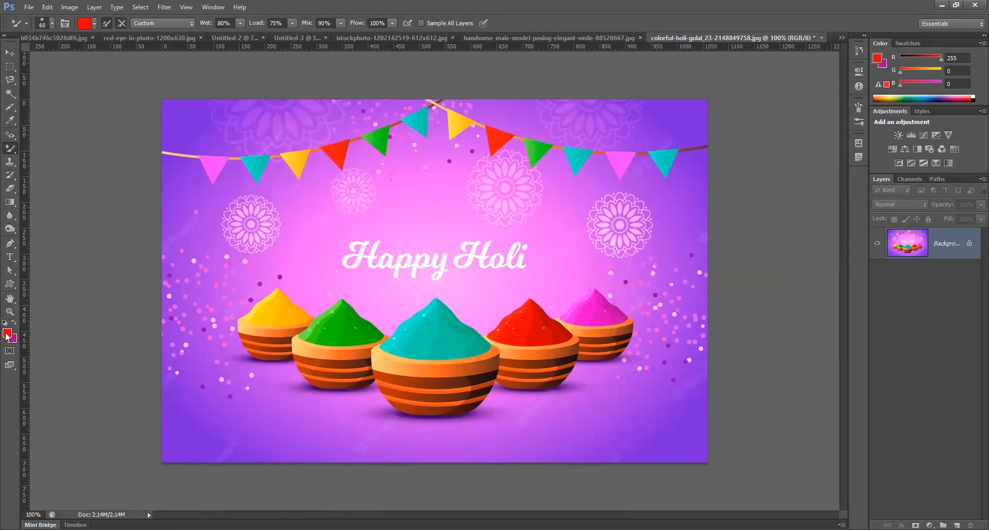
pyautogui.press('x')
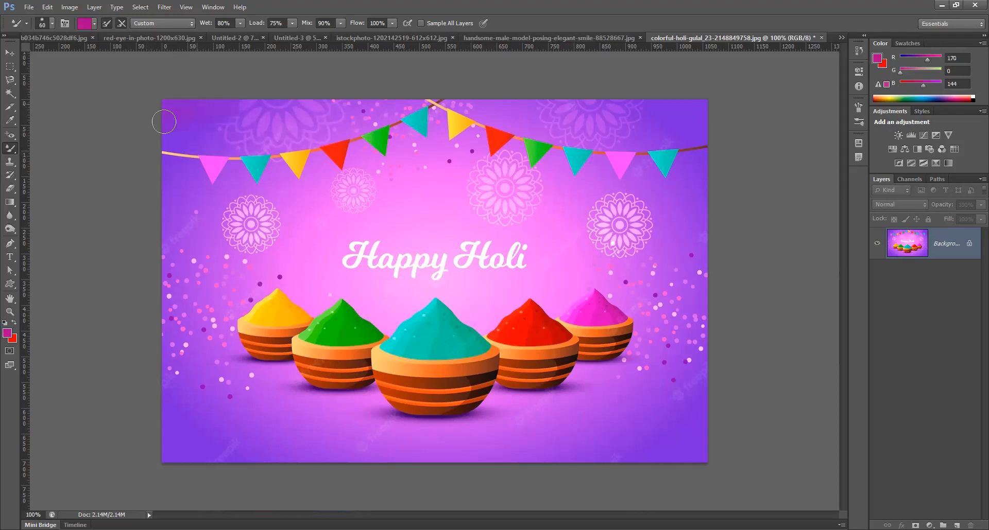
# Blend magenta into the purple background above the flag garlands with the Mixer Brush, undoing and repainting the stroke that smears the right-hand flags.
pyautogui.moveTo(283, 92)
pyautogui.mouseDown()
pyautogui.moveTo(181, 118)
pyautogui.moveTo(294, 121)
pyautogui.moveTo(205, 131)
pyautogui.moveTo(327, 91)
pyautogui.moveTo(330, 107)
pyautogui.moveTo(361, 116)
pyautogui.moveTo(284, 134)
pyautogui.moveTo(203, 134)
pyautogui.moveTo(314, 134)
pyautogui.moveTo(210, 141)
pyautogui.moveTo(172, 126)
pyautogui.moveTo(211, 142)
pyautogui.moveTo(153, 134)
pyautogui.moveTo(328, 104)
pyautogui.moveTo(302, 95)
pyautogui.moveTo(232, 105)
pyautogui.moveTo(161, 99)
pyautogui.moveTo(320, 103)
pyautogui.moveTo(255, 126)
pyautogui.moveTo(158, 132)
pyautogui.moveTo(249, 143)
pyautogui.moveTo(453, 77)
pyautogui.moveTo(482, 109)
pyautogui.moveTo(504, 114)
pyautogui.moveTo(629, 119)
pyautogui.moveTo(606, 95)
pyautogui.moveTo(661, 115)
pyautogui.mouseUp()
pyautogui.moveTo(536, 128)
pyautogui.mouseDown()
pyautogui.moveTo(689, 142)
pyautogui.moveTo(615, 126)
pyautogui.mouseUp()
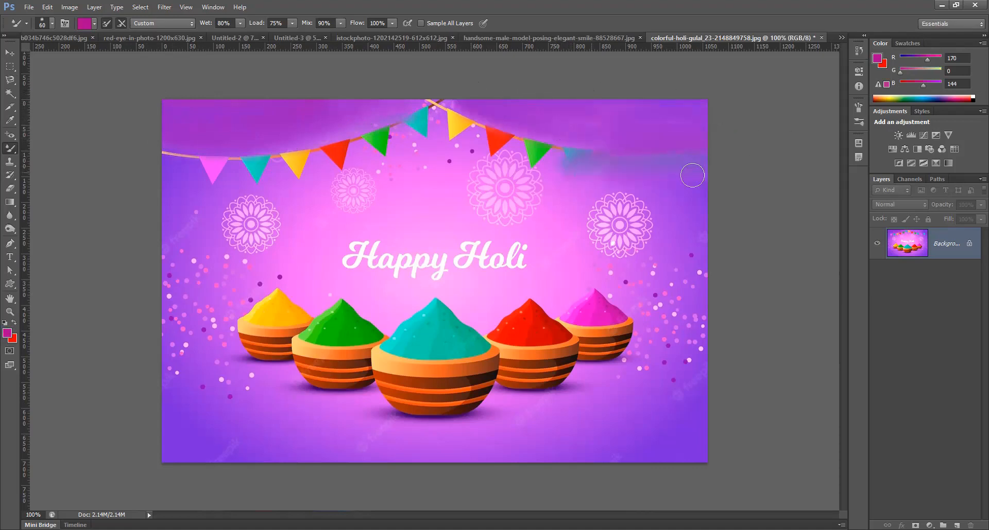
pyautogui.hotkey('ctrl', 'z')
pyautogui.moveTo(696, 137); pyautogui.dragTo(515, 119)
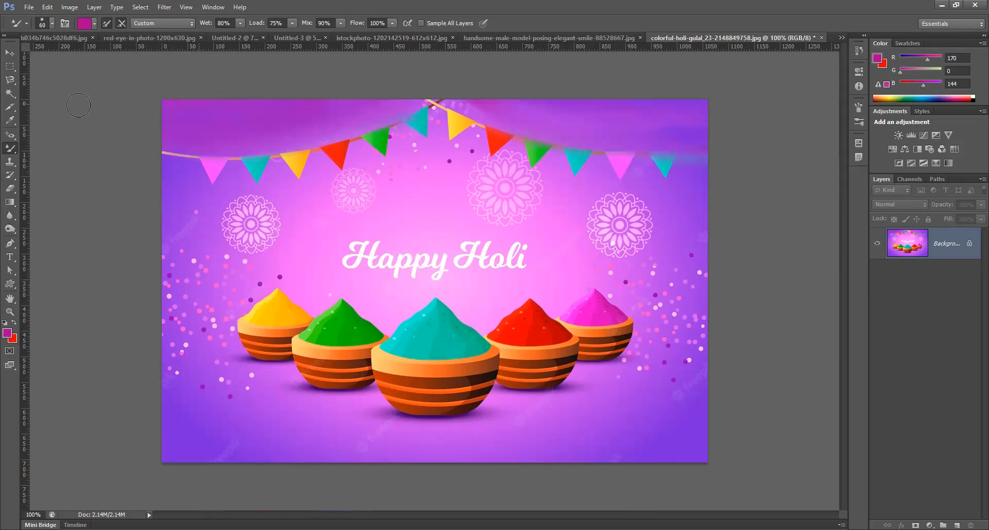
# Blend magenta into the purple background below the bowls, undoing and repainting the stroke across the lower-left area.
pyautogui.moveTo(683, 416)
pyautogui.mouseDown()
pyautogui.moveTo(656, 428)
pyautogui.moveTo(693, 445)
pyautogui.moveTo(614, 432)
pyautogui.moveTo(685, 418)
pyautogui.moveTo(701, 391)
pyautogui.moveTo(661, 408)
pyautogui.moveTo(693, 390)
pyautogui.mouseUp()
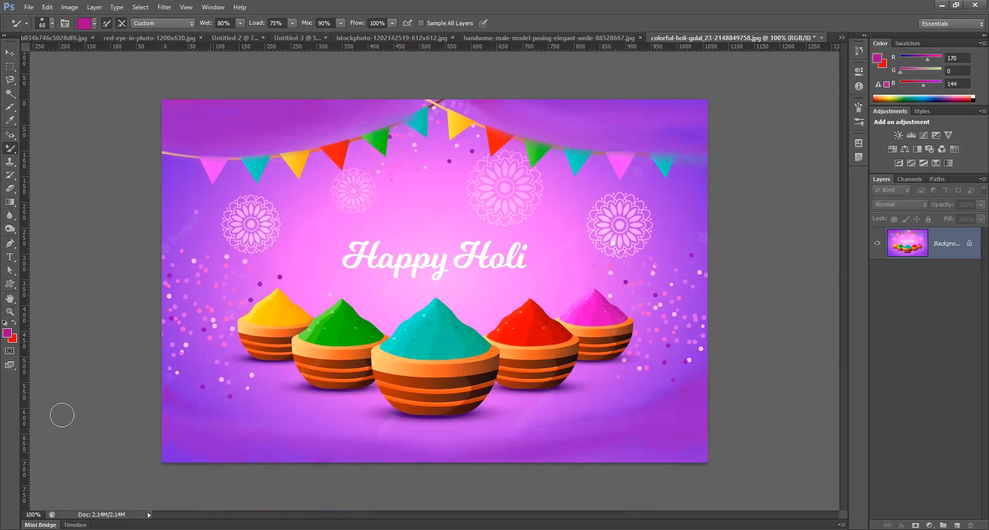
pyautogui.moveTo(192, 417)
pyautogui.mouseDown()
pyautogui.moveTo(578, 430)
pyautogui.moveTo(247, 436)
pyautogui.moveTo(711, 416)
pyautogui.mouseUp()
pyautogui.hotkey('ctrl', 'z')
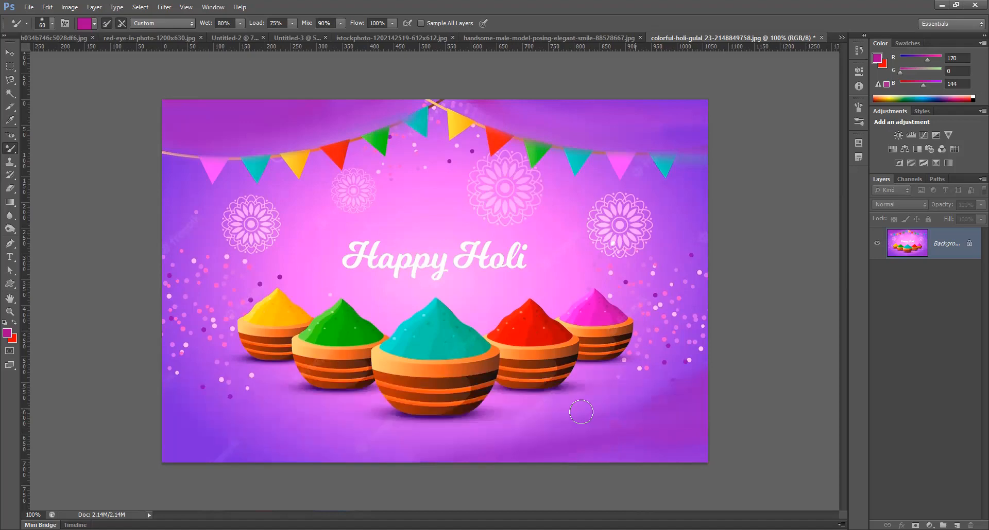
pyautogui.moveTo(353, 440)
pyautogui.mouseDown()
pyautogui.moveTo(183, 389)
pyautogui.moveTo(180, 428)
pyautogui.moveTo(486, 453)
pyautogui.moveTo(595, 436)
pyautogui.moveTo(761, 354)
pyautogui.moveTo(683, 386)
pyautogui.moveTo(614, 434)
pyautogui.moveTo(687, 439)
pyautogui.moveTo(126, 409)
pyautogui.moveTo(198, 442)
pyautogui.mouseUp()
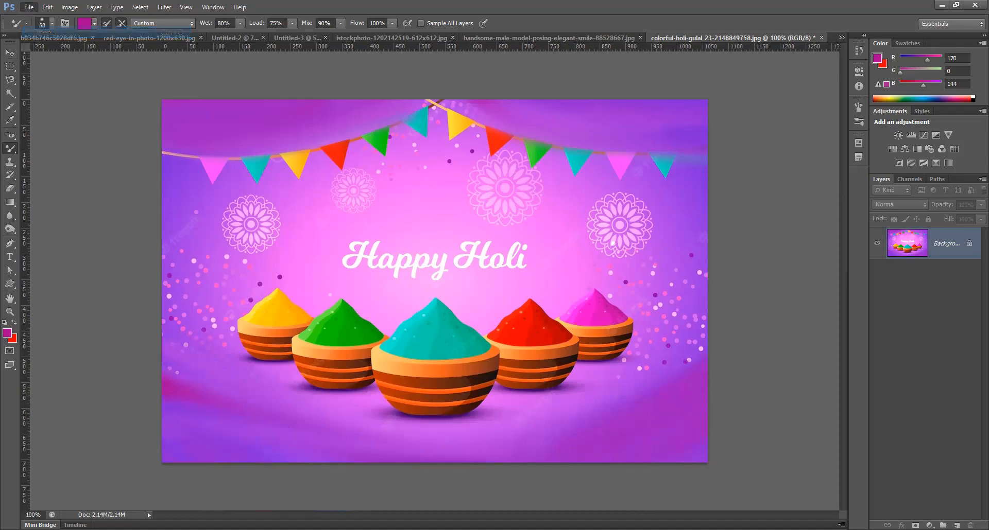
# Open Book-Cover-Design-Recovered.gif, then try a magenta Mixer Brush stroke in the cover's upper-left corner and undo it.
pyautogui.hotkey('ctrl', 'o')
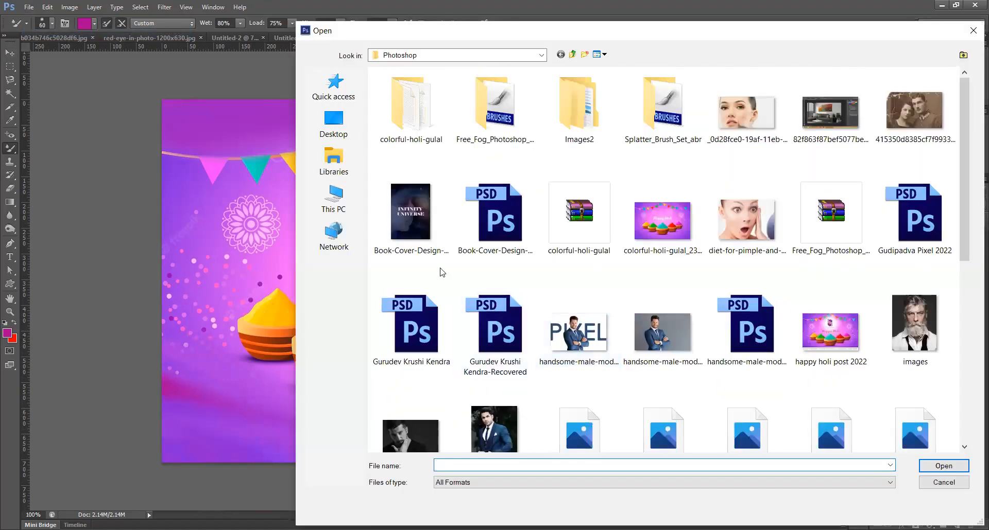
pyautogui.click(398, 212)
pyautogui.doubleClick(398, 212)
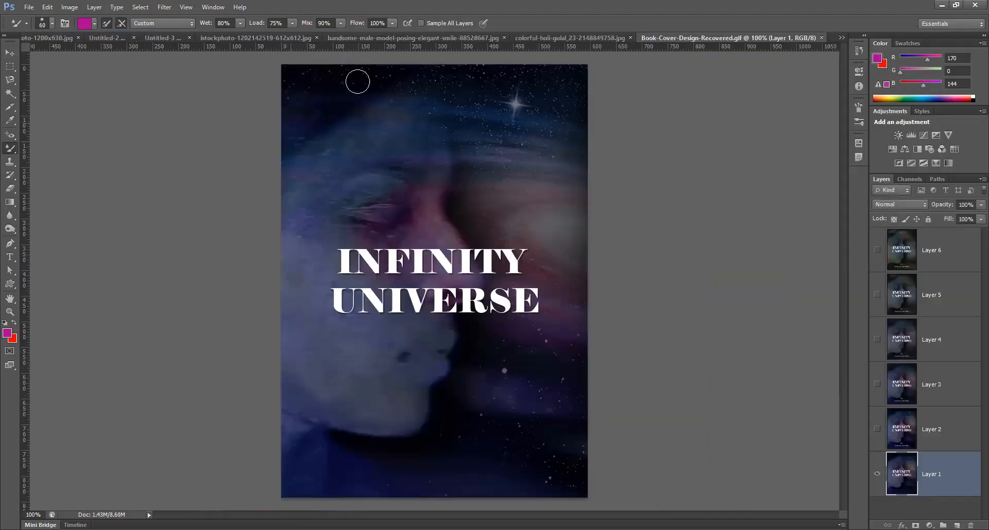
pyautogui.moveTo(386, 57); pyautogui.dragTo(233, 88)
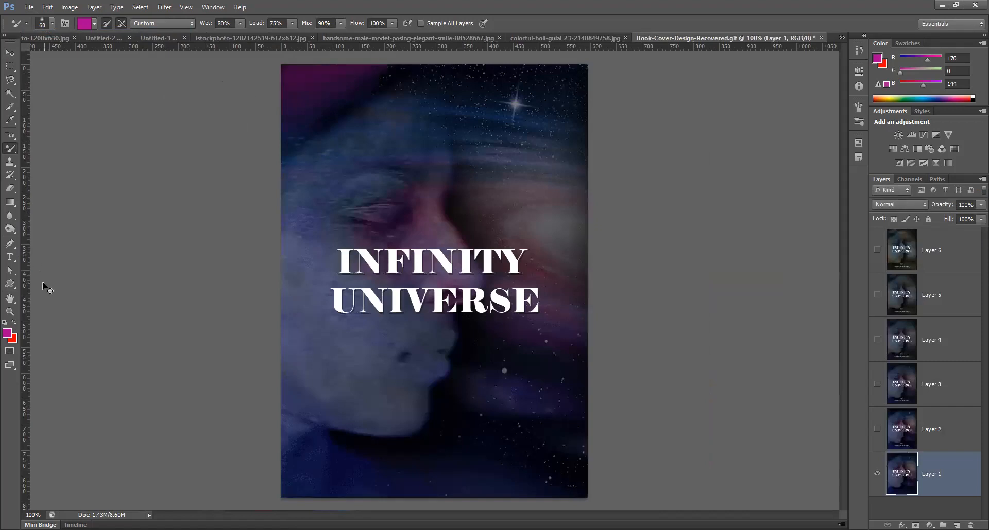
pyautogui.hotkey('ctrl', 'z')
# Set the foreground color to 061117 sampled from the cover's sky and blend away the stars along the cover's upper edge.
pyautogui.click(9, 335)
pyautogui.click(307, 105)
pyautogui.click(629, 72)
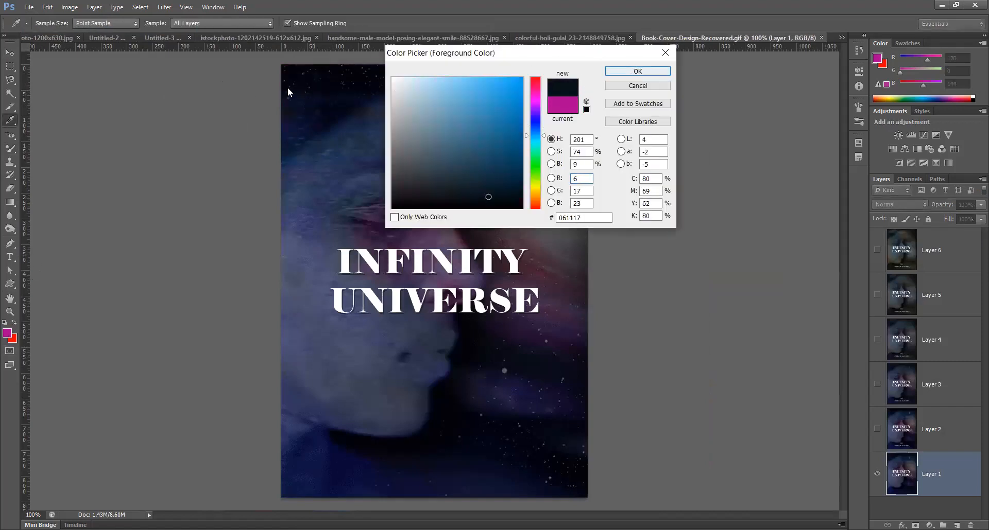
pyautogui.press('Return')
pyautogui.moveTo(453, 88)
pyautogui.mouseDown()
pyautogui.moveTo(563, 71)
pyautogui.moveTo(521, 79)
pyautogui.moveTo(578, 82)
pyautogui.moveTo(551, 118)
pyautogui.mouseUp()
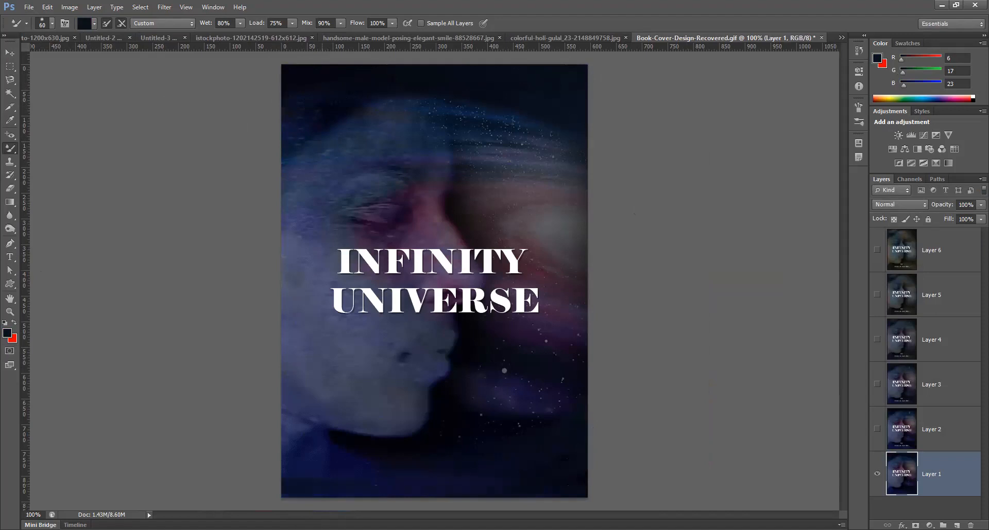
# Try blending the dark color over the lower stars and across the sky above the face, then undo these strokes.
pyautogui.moveTo(586, 412)
pyautogui.mouseDown()
pyautogui.moveTo(564, 422)
pyautogui.moveTo(557, 413)
pyautogui.moveTo(590, 380)
pyautogui.moveTo(480, 445)
pyautogui.moveTo(584, 395)
pyautogui.moveTo(537, 407)
pyautogui.moveTo(481, 446)
pyautogui.moveTo(530, 393)
pyautogui.moveTo(511, 423)
pyautogui.moveTo(519, 394)
pyautogui.mouseUp()
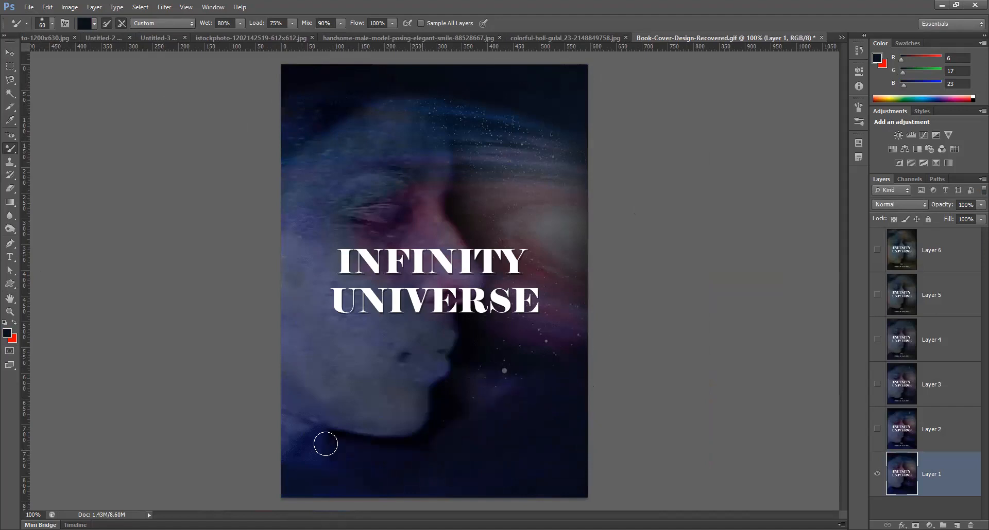
pyautogui.moveTo(264, 426); pyautogui.dragTo(298, 431)
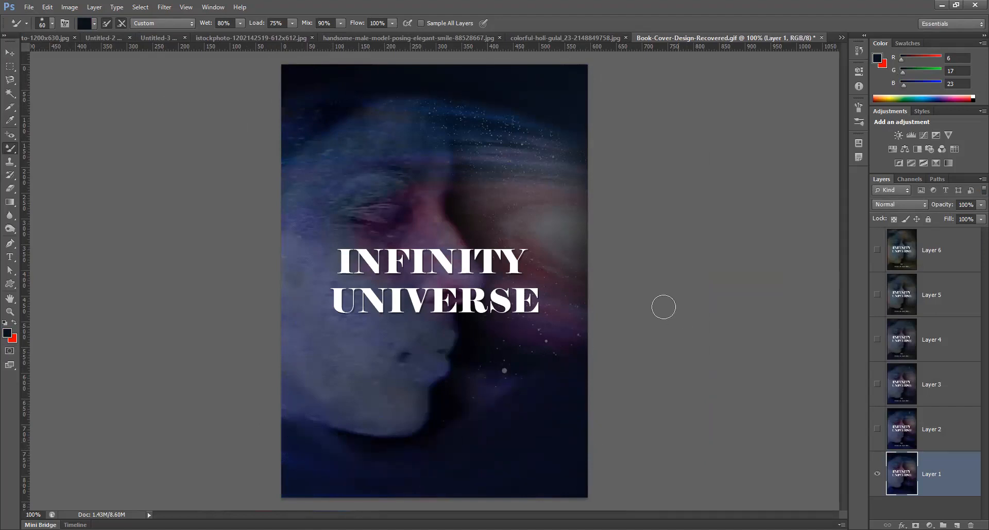
pyautogui.moveTo(554, 146); pyautogui.dragTo(244, 141)
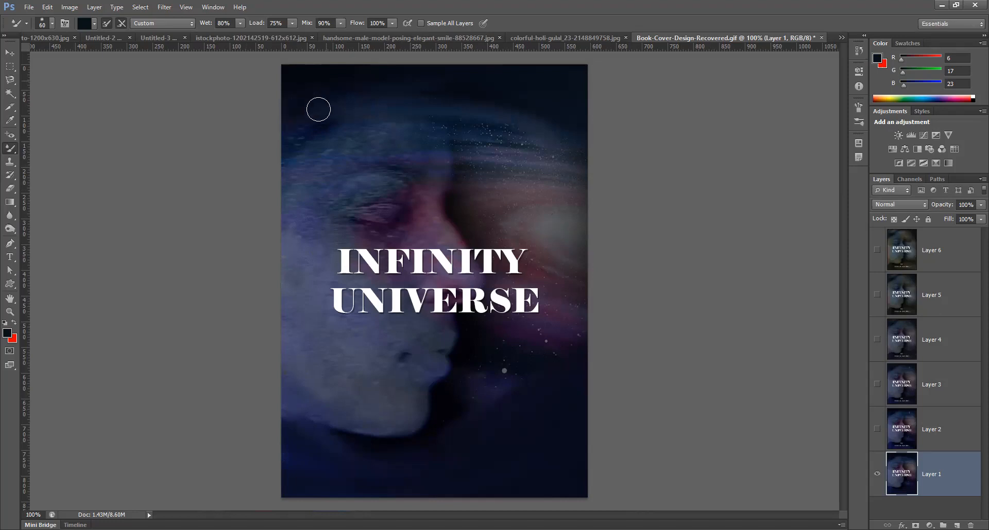
pyautogui.moveTo(644, 170)
pyautogui.mouseDown()
pyautogui.moveTo(261, 104)
pyautogui.moveTo(409, 70)
pyautogui.moveTo(583, 181)
pyautogui.moveTo(266, 113)
pyautogui.moveTo(287, 137)
pyautogui.moveTo(521, 153)
pyautogui.moveTo(648, 181)
pyautogui.moveTo(93, 107)
pyautogui.mouseUp()
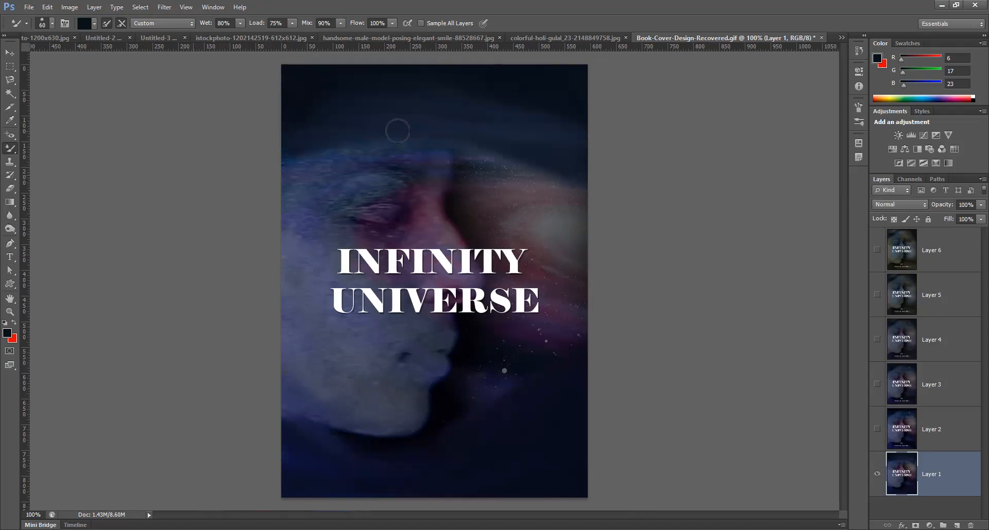
pyautogui.moveTo(397, 131); pyautogui.dragTo(619, 261)
pyautogui.hotkey('ctrl', 'alt', 'z')
pyautogui.hotkey('ctrl', 'alt', 'z')
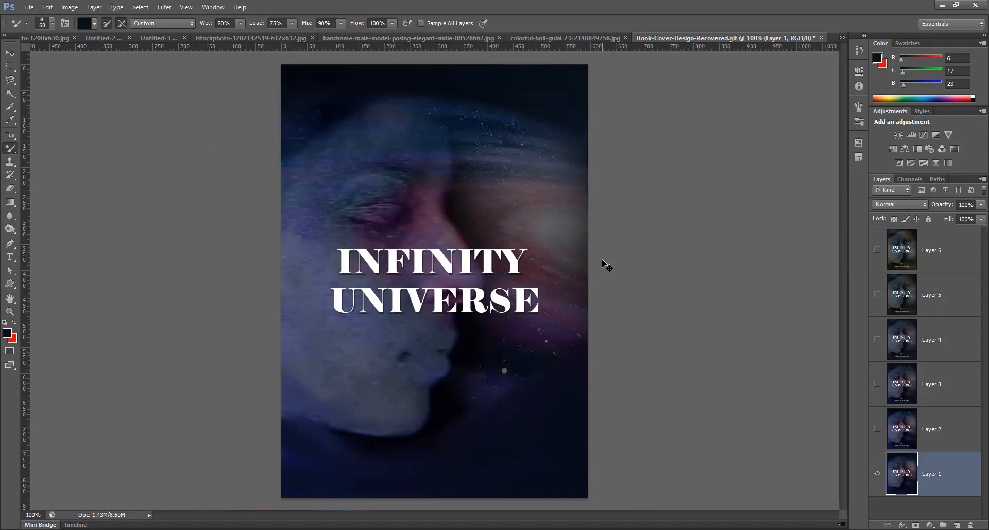
pyautogui.hotkey('ctrl', 'alt', 'z')
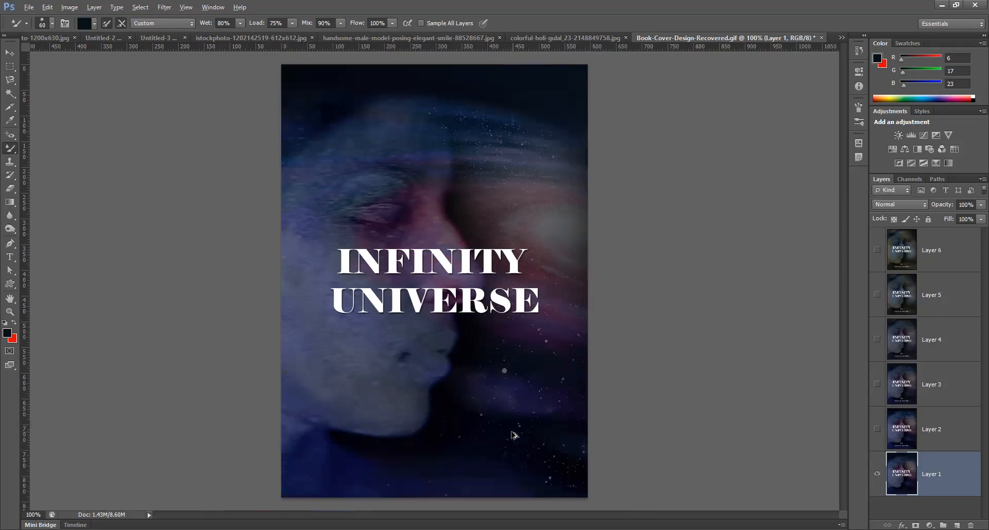
# Review the tools grouped with the Mixer Brush, Red Eye and Clone Stamp tools, ending on the Move tool.
pyautogui.rightClick(12, 149)
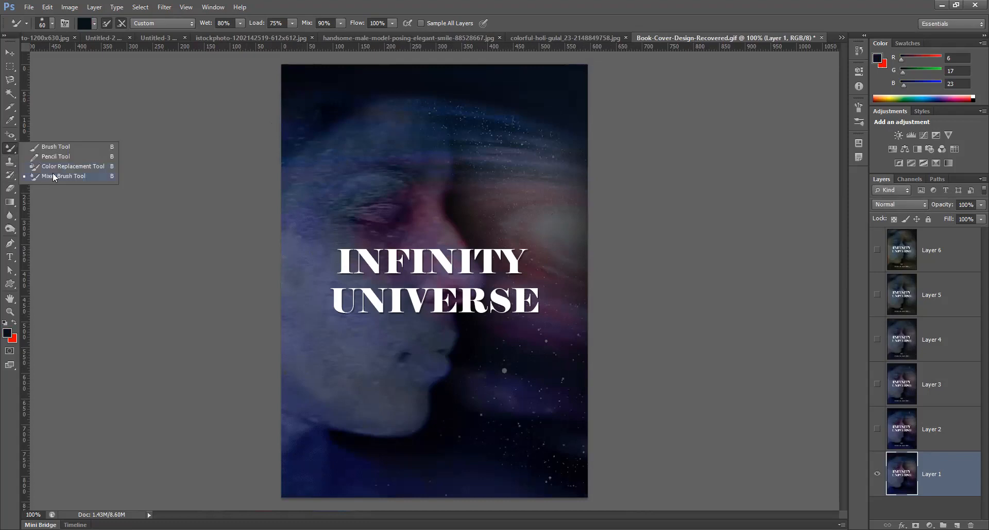
pyautogui.click(54, 176)
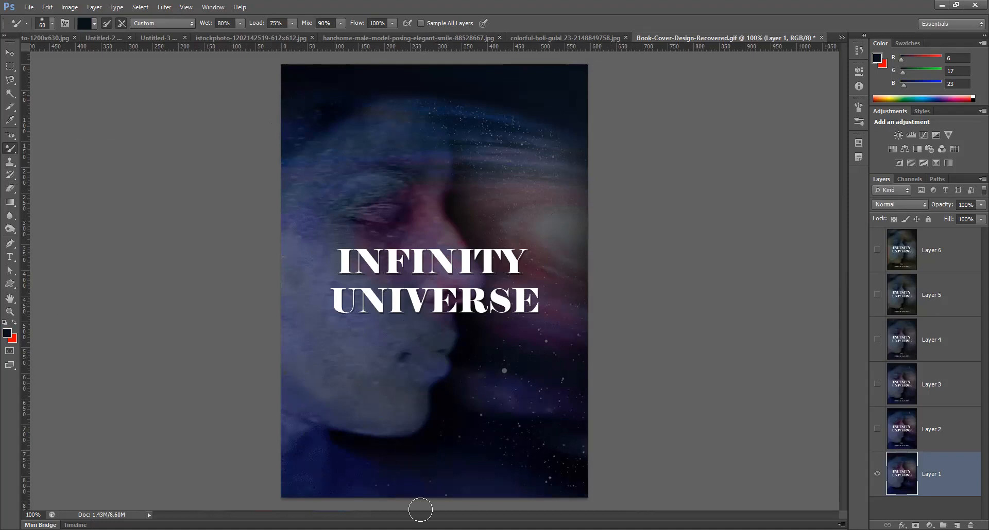
pyautogui.rightClick(10, 149)
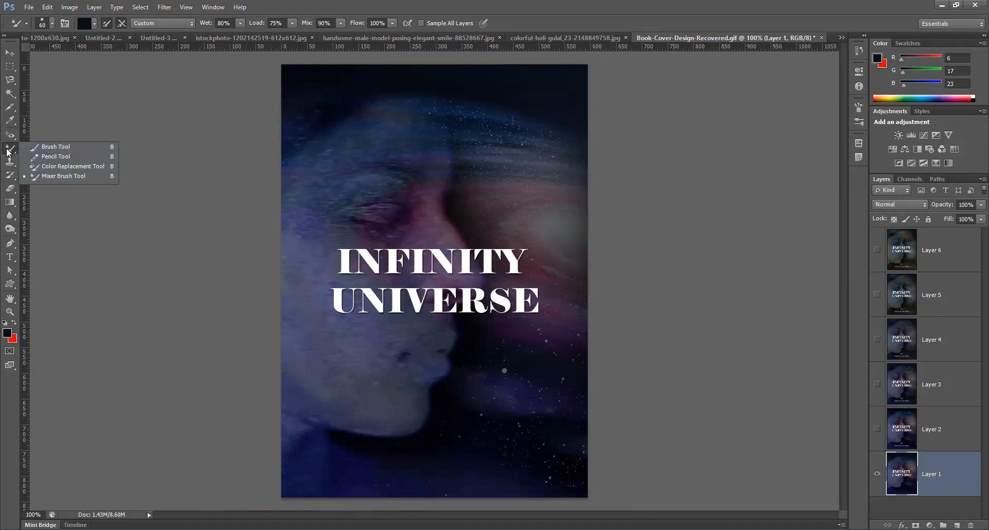
pyautogui.click(15, 133)
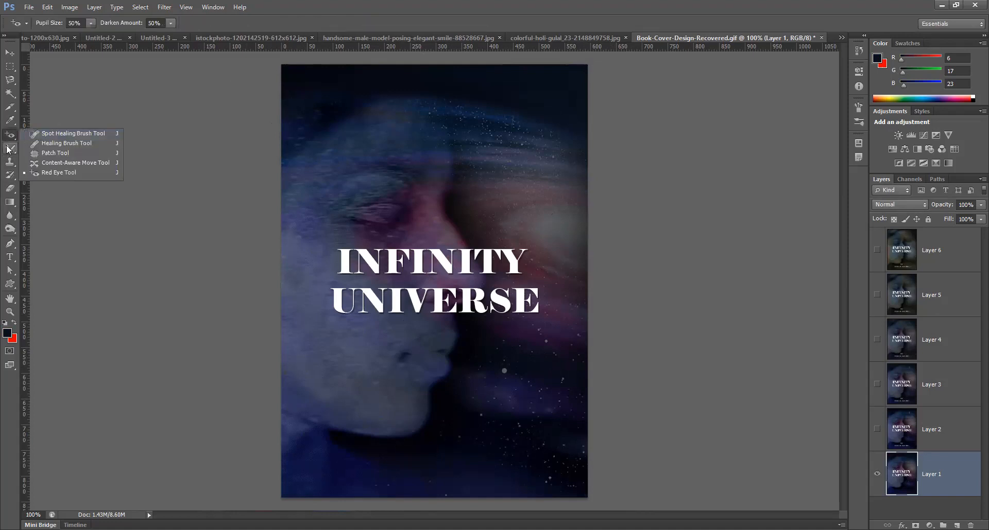
pyautogui.click(7, 150)
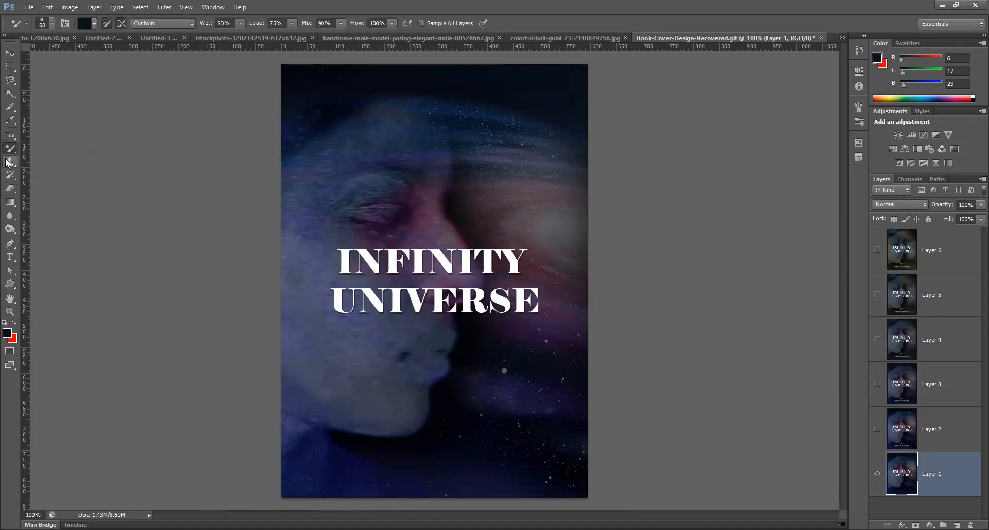
pyautogui.moveTo(7, 163); pyautogui.dragTo(70, 164)
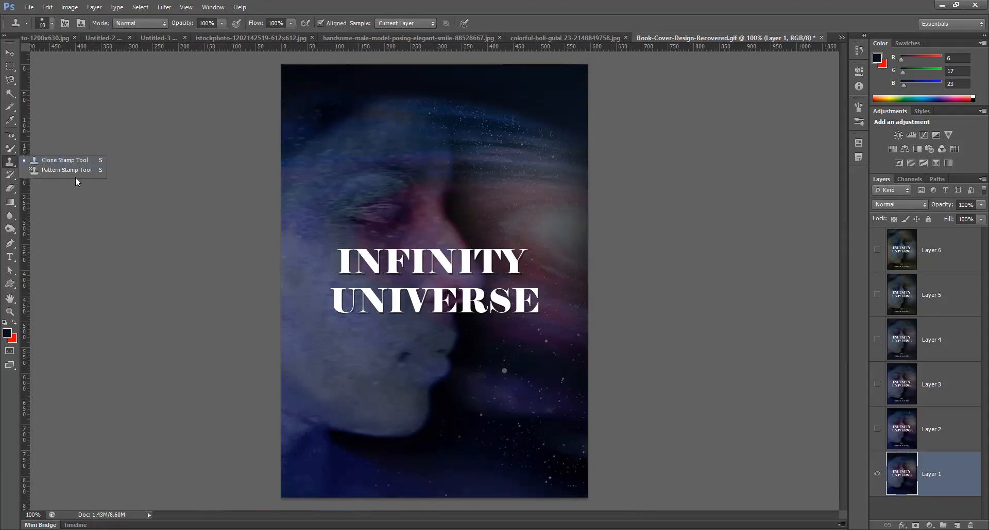
pyautogui.click(10, 52)
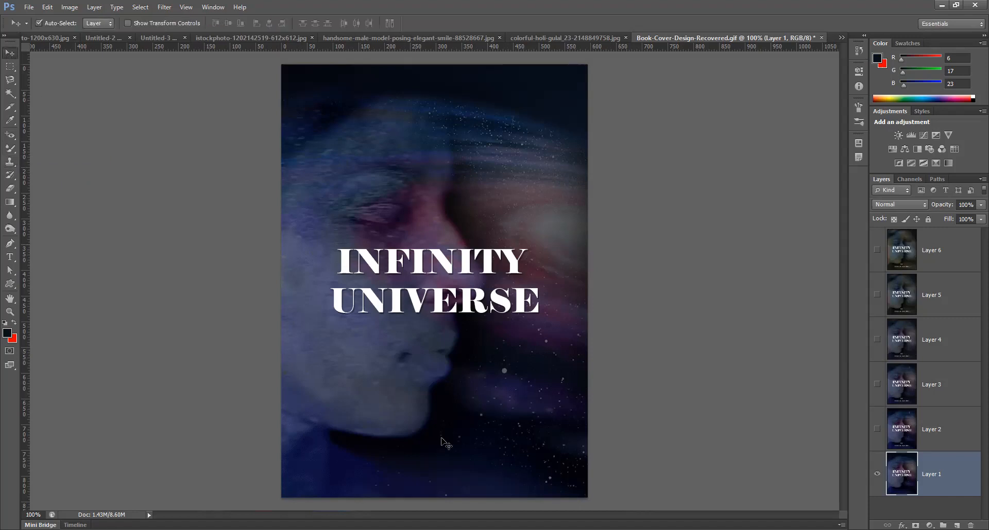